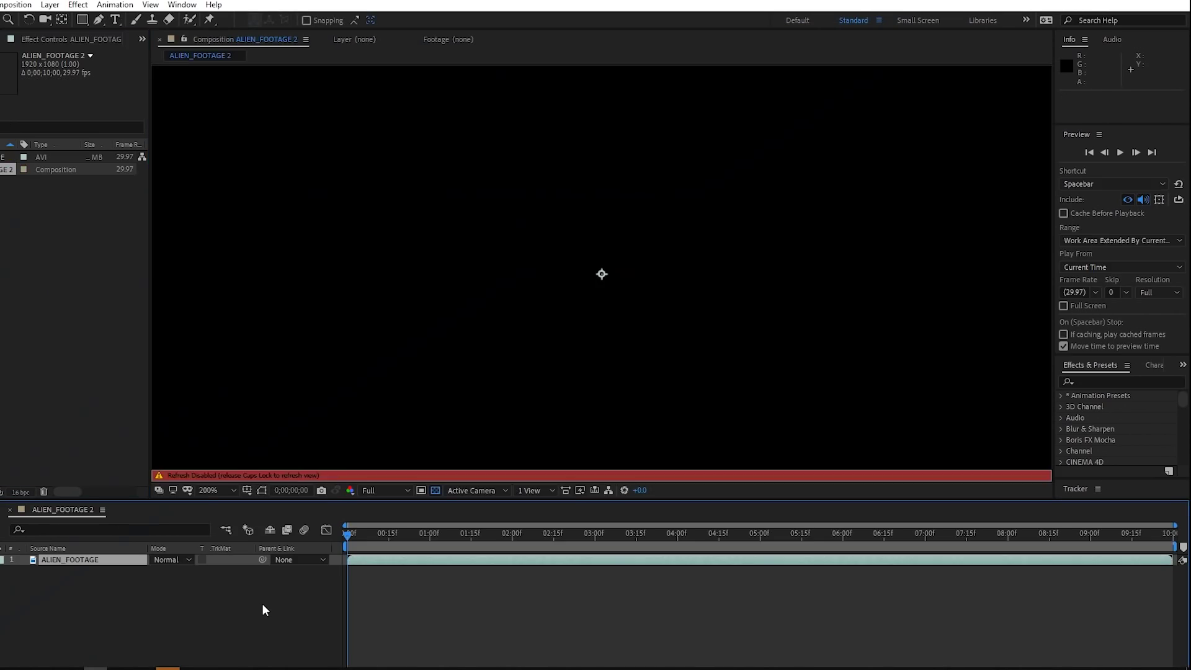
Set the work area with B and N and trim the composition to it (0;00;04;10).
{"action": "left_click", "coordinate": [384, 490]}
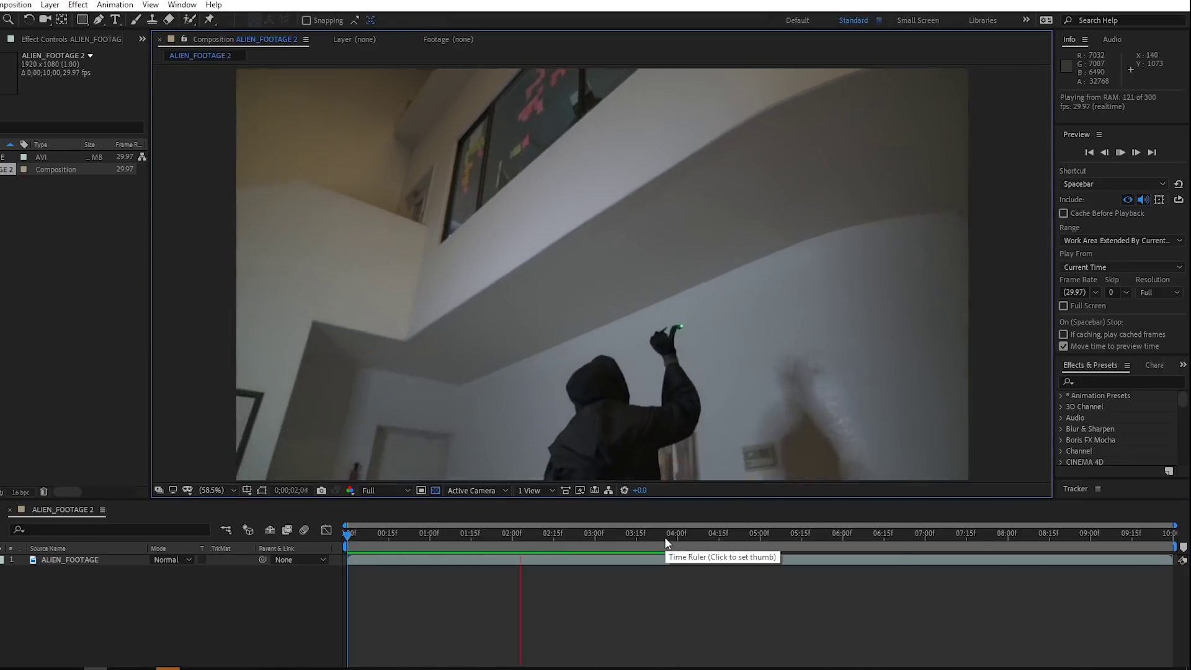
{"action": "left_click", "coordinate": [628, 541]}
{"action": "key", "text": "b"}
{"action": "left_click_drag", "start_coordinate": [630, 542], "coordinate": [547, 546]}
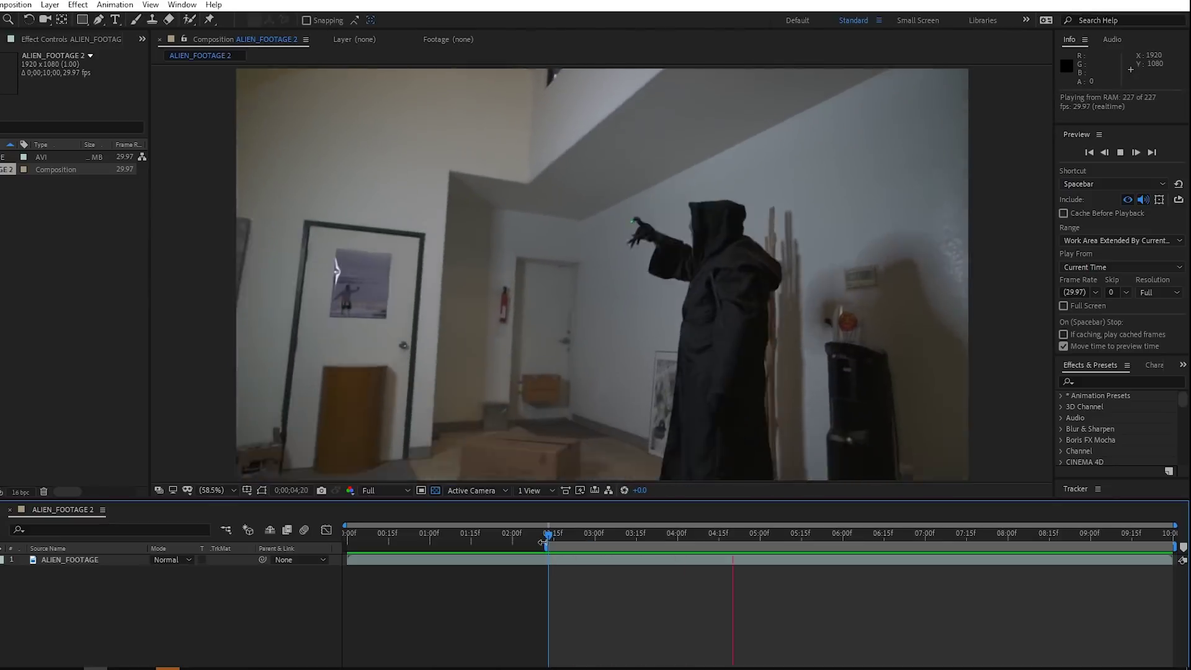
{"action": "left_click", "coordinate": [937, 533]}
{"action": "key", "text": "n"}
{"action": "left_click", "coordinate": [182, 4]}
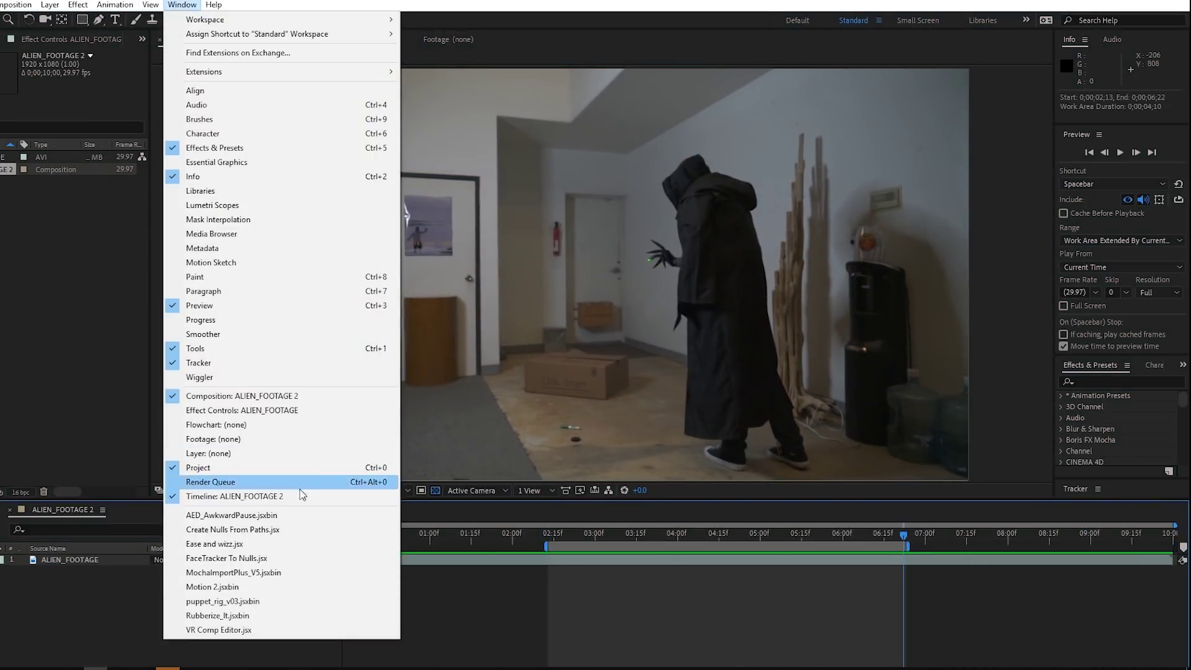
{"action": "left_click", "coordinate": [75, 72]}
{"action": "key", "text": "space"}
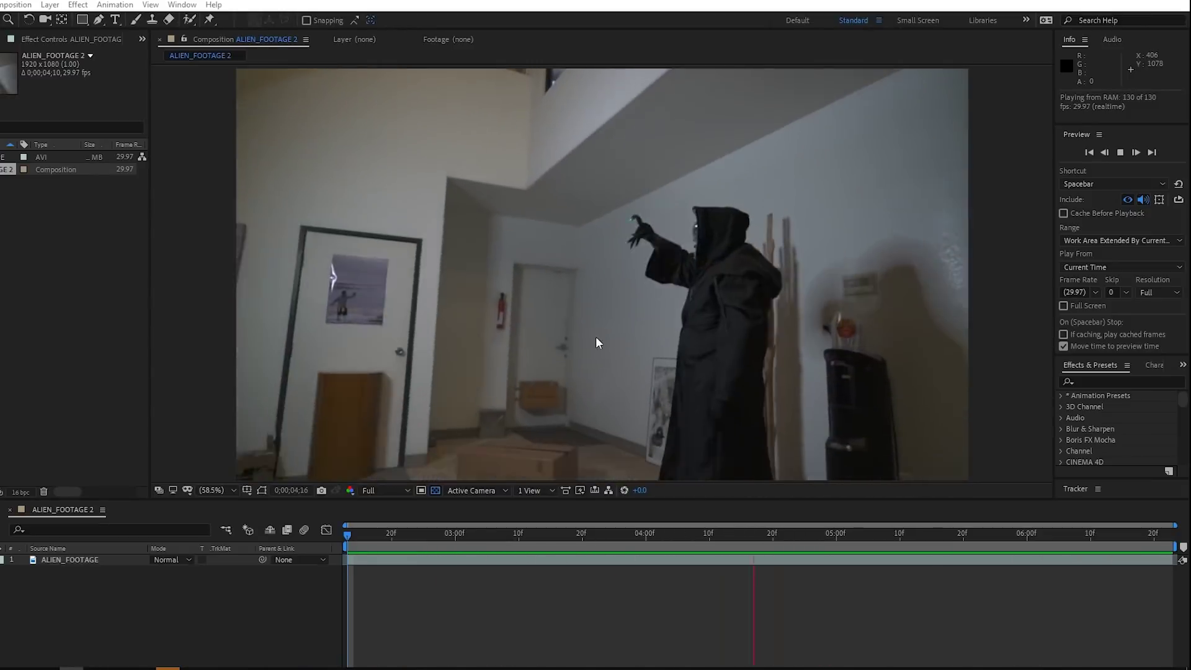
Reset the composition's Start Timecode to 0;00;00;00.
{"action": "key", "text": "ctrl+k"}
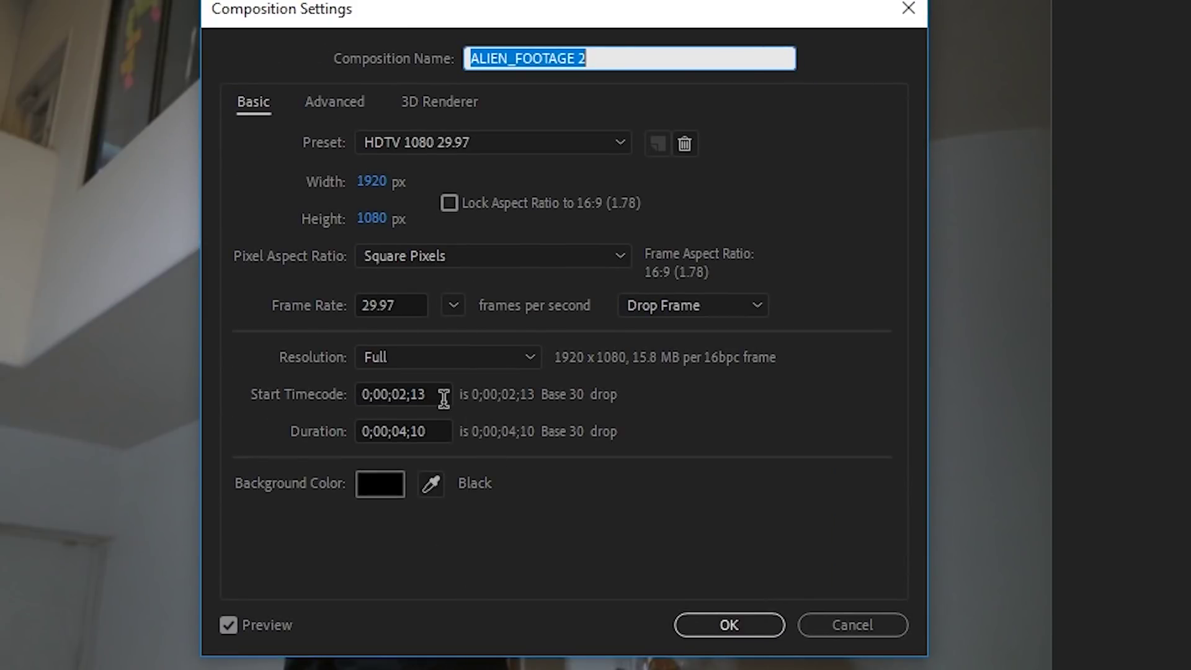
{"action": "type", "text": "0"}
{"action": "left_click", "coordinate": [649, 426]}
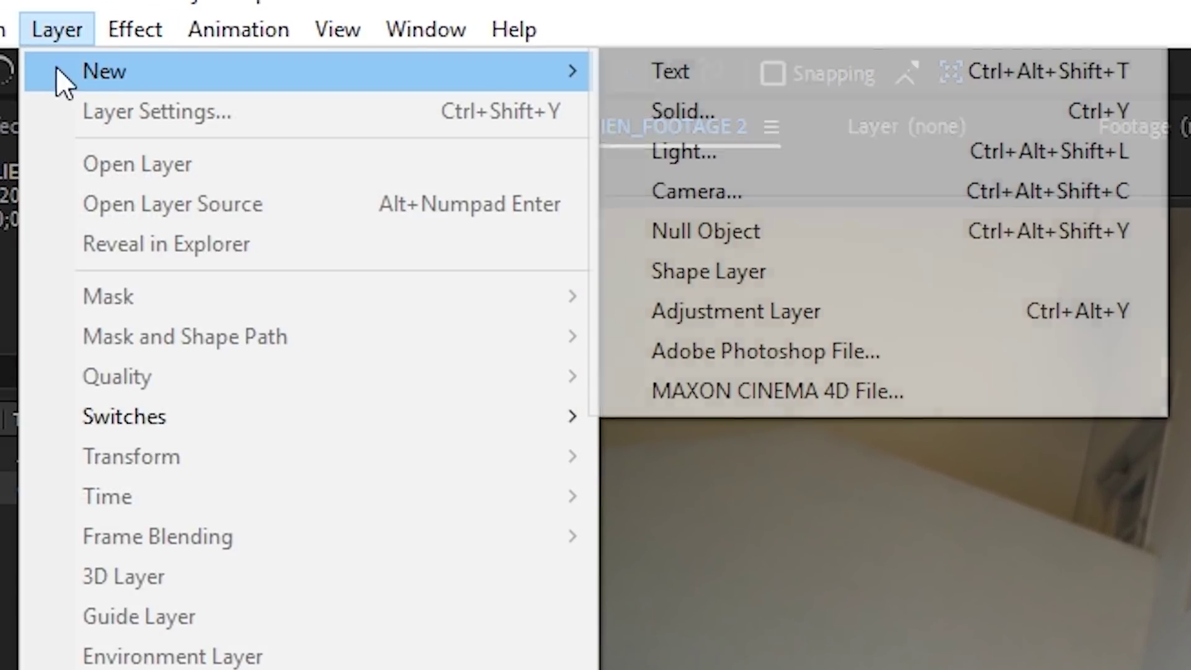
Add an adjustment layer and bend its Curves into a contrast-boosting S.
{"action": "left_click", "coordinate": [887, 309]}
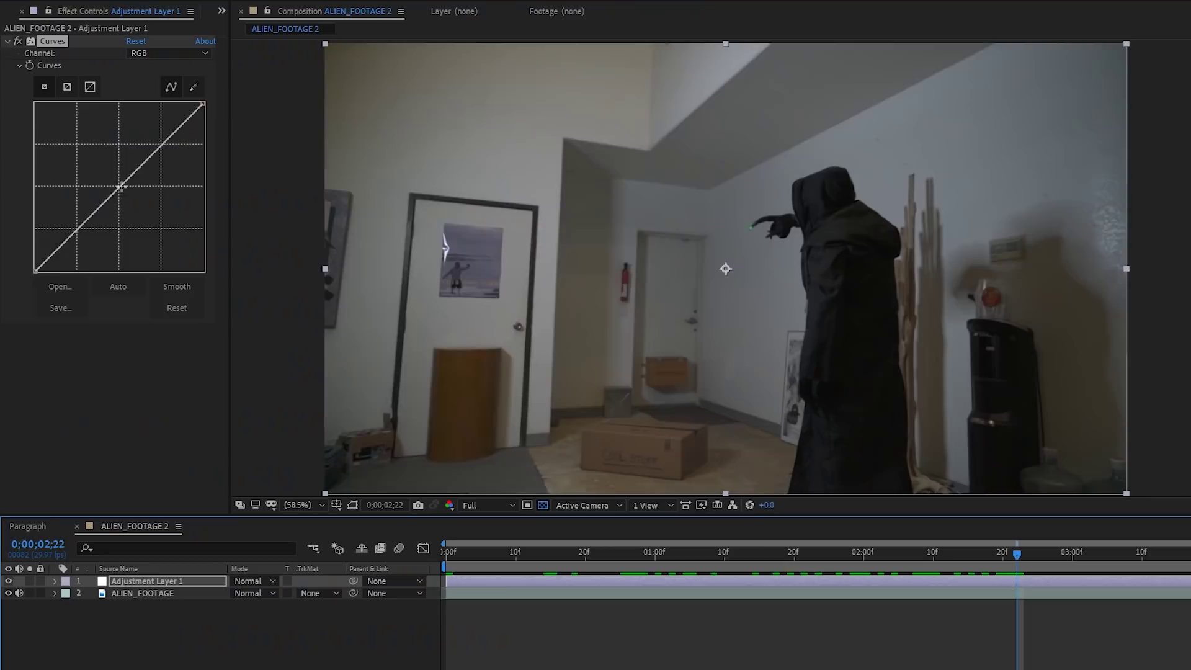
{"action": "left_click_drag", "start_coordinate": [134, 171], "coordinate": [133, 118]}
{"action": "left_click_drag", "start_coordinate": [56, 245], "coordinate": [53, 266]}
Apply Sharpen with amount 14 to the adjustment layer.
{"action": "type", "text": "sharp"}
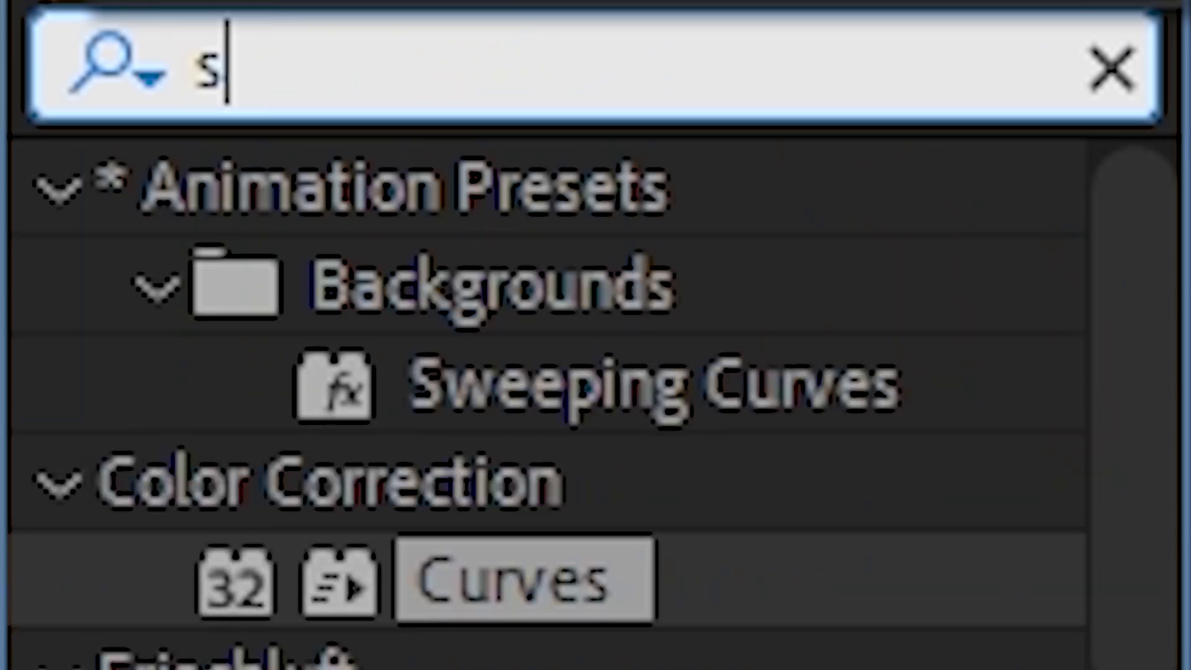
{"action": "left_click_drag", "start_coordinate": [533, 288], "coordinate": [187, 490]}
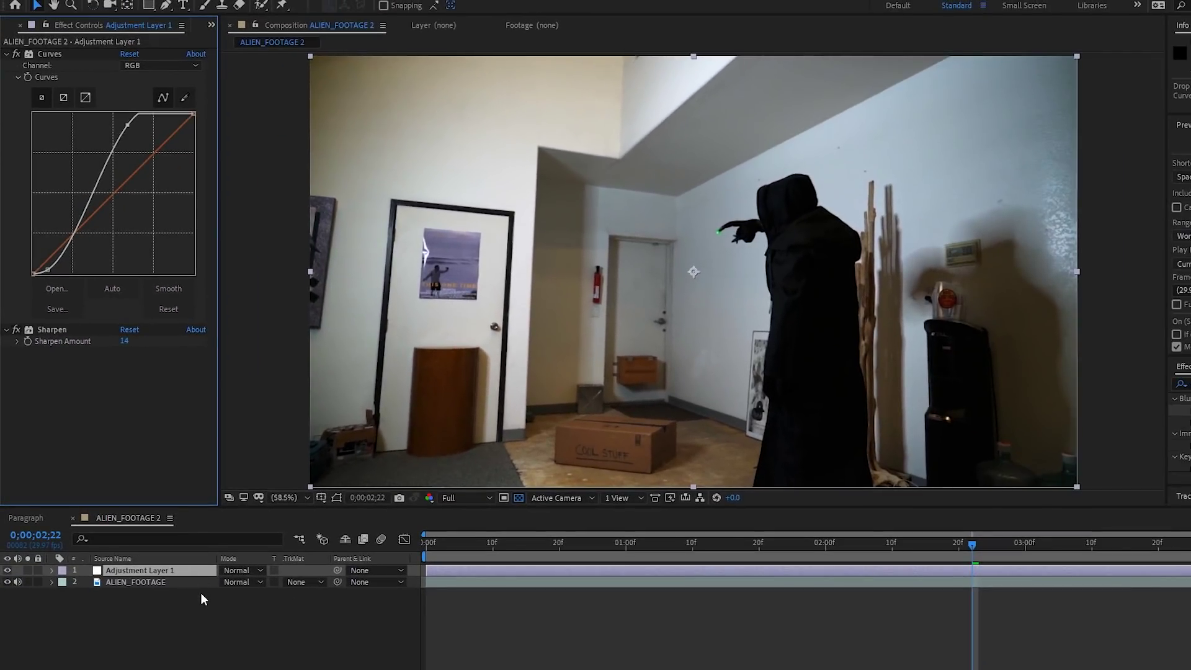
{"action": "left_click", "coordinate": [154, 571], "text": "shift"}
Pre-compose the two layers as CURVED_FOOTAGE_FOR_TRACKING.
{"action": "right_click", "coordinate": [154, 572]}
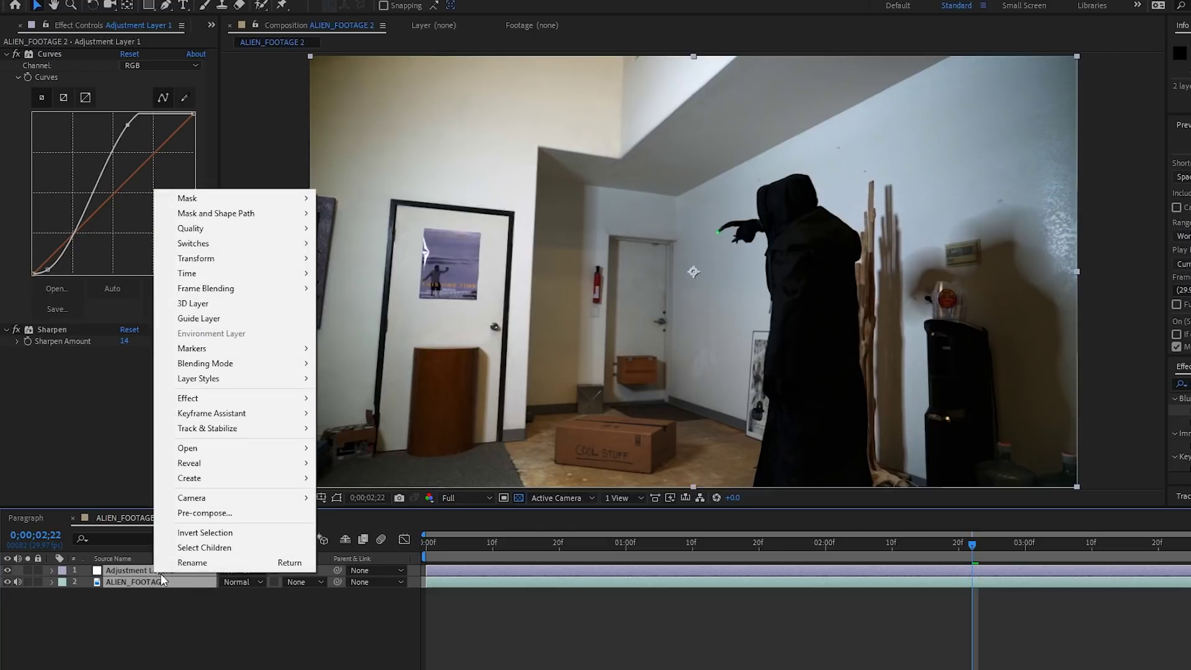
{"action": "left_click", "coordinate": [232, 505]}
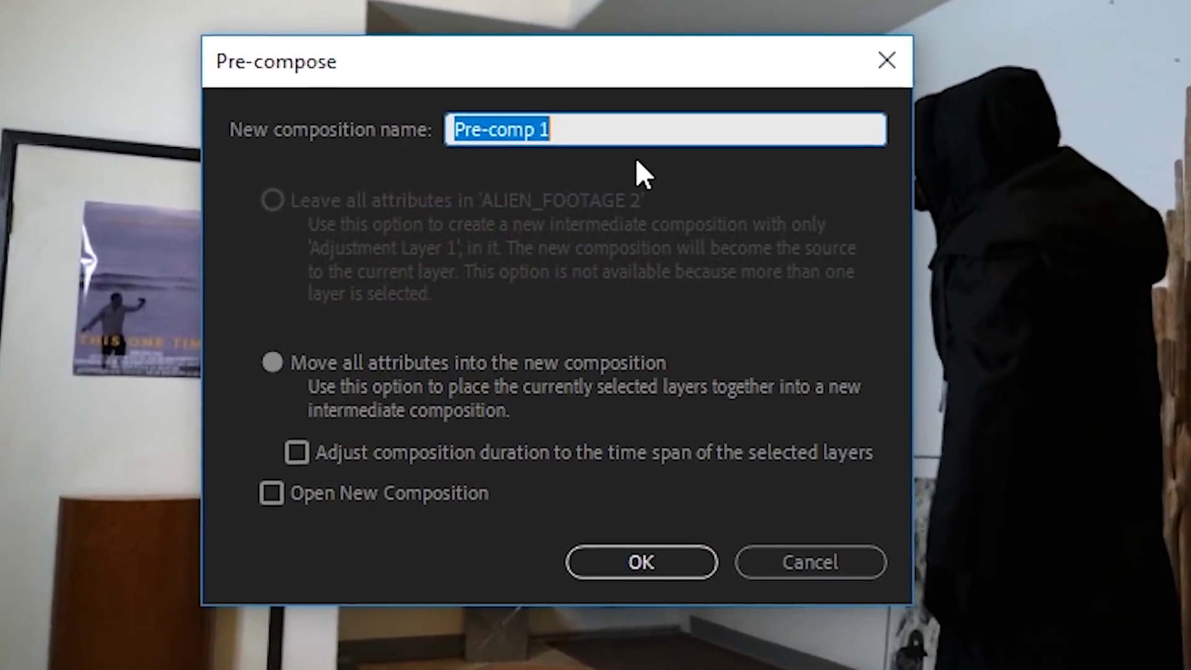
{"action": "type", "text": "c"}
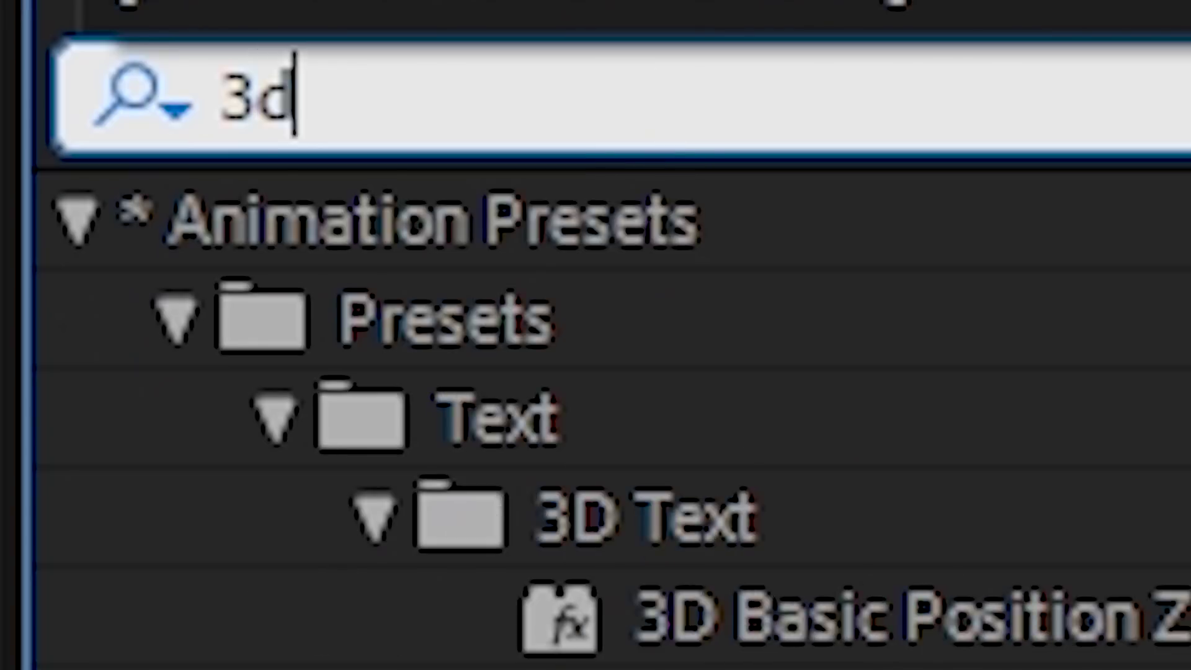
Apply the 3D Camera Tracker to the precomp and expand its Advanced settings.
{"action": "type", "text": "cam"}
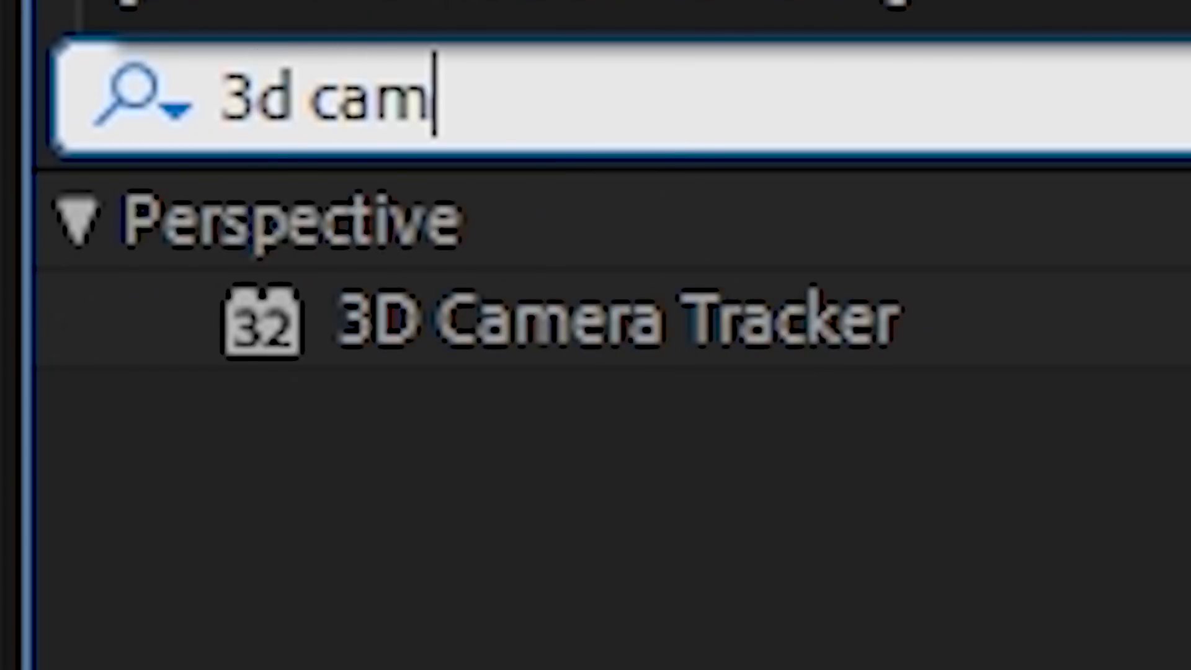
{"action": "double_click", "coordinate": [664, 337]}
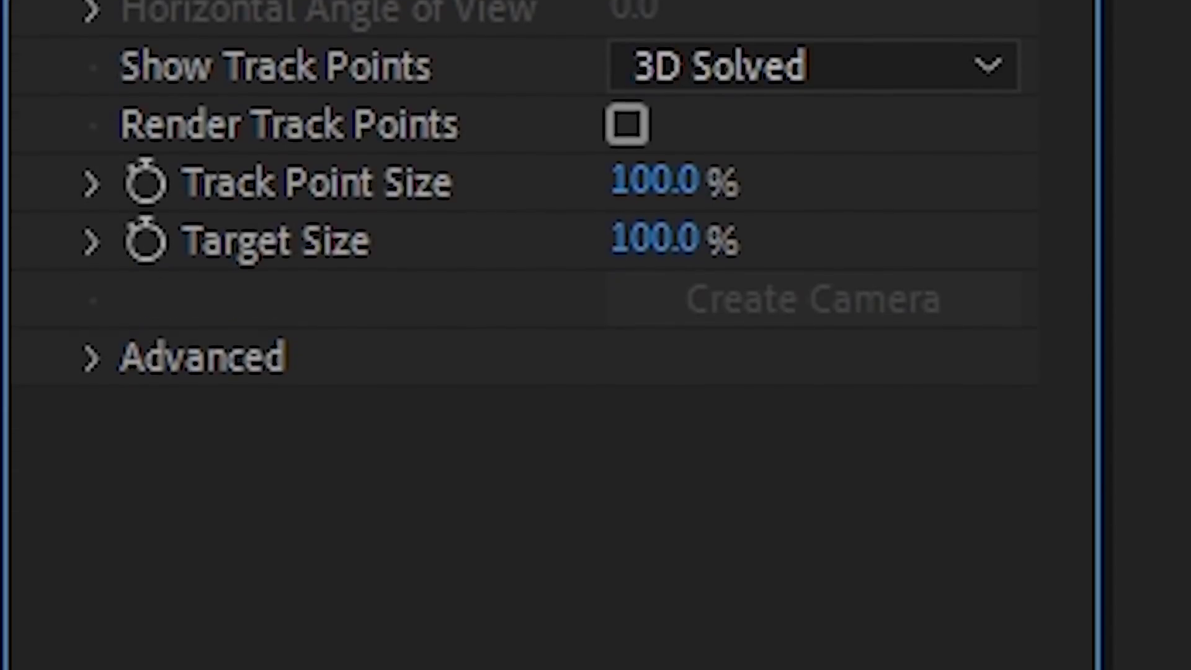
{"action": "left_click", "coordinate": [96, 165]}
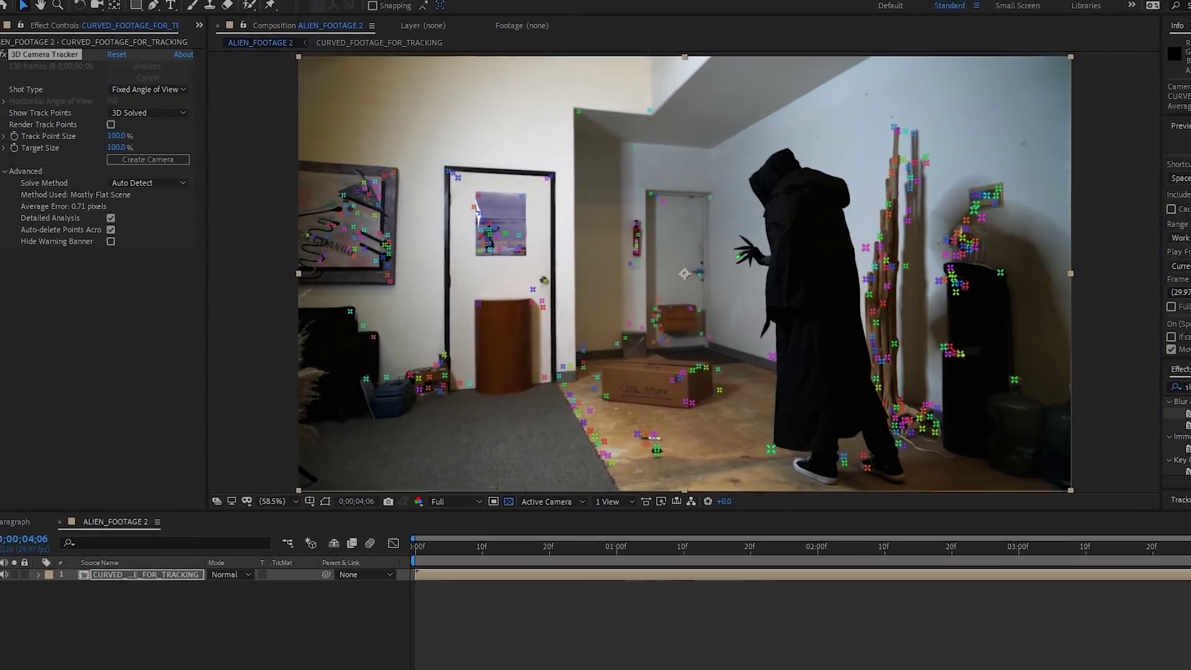
Create a solid and camera at the floor target near the carpet edge, then preview.
{"action": "left_click_drag", "start_coordinate": [875, 542], "coordinate": [1054, 566]}
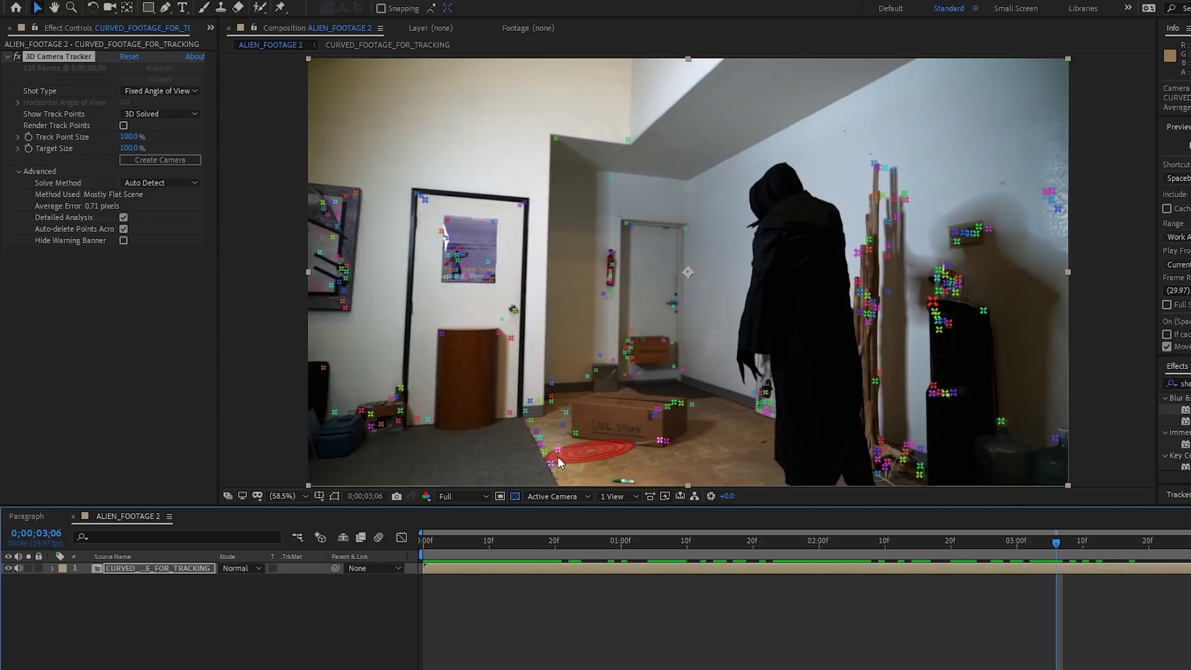
{"action": "left_click_drag", "start_coordinate": [1064, 538], "coordinate": [1186, 540]}
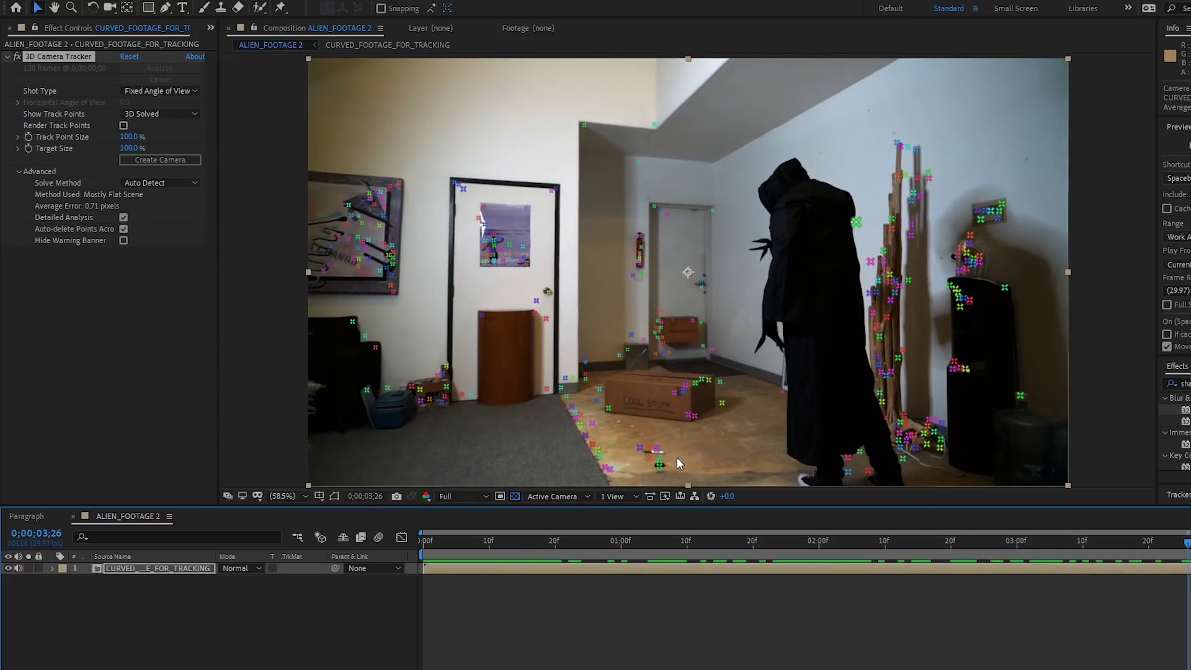
{"action": "right_click", "coordinate": [600, 433]}
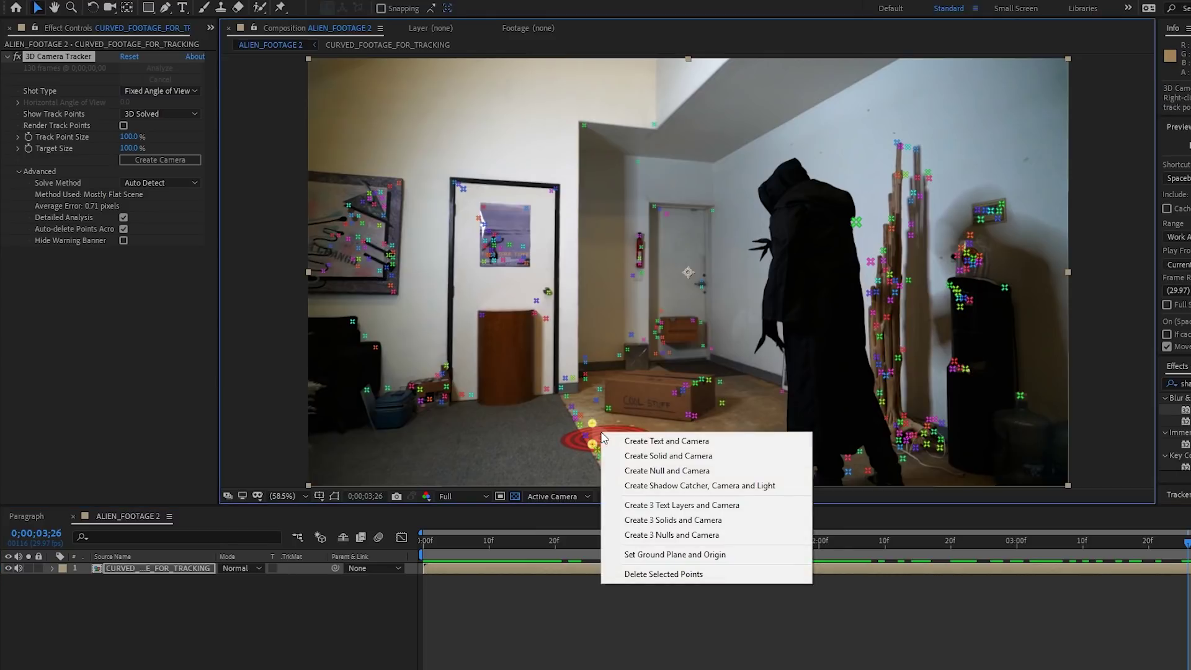
{"action": "left_click", "coordinate": [687, 456]}
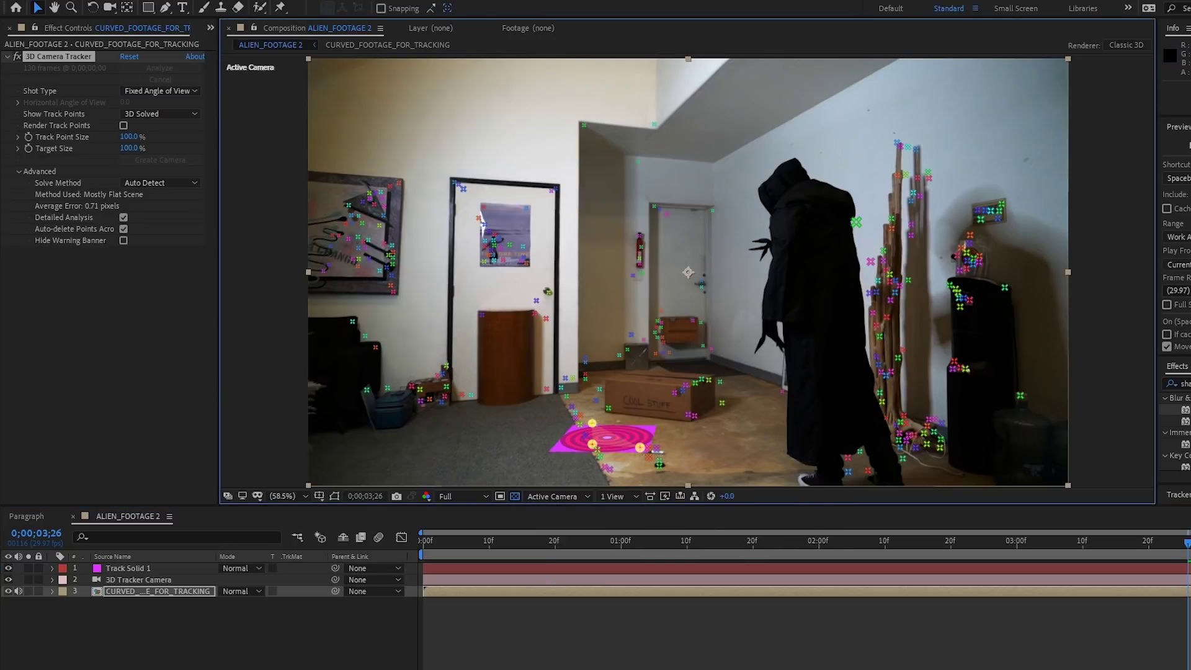
{"action": "left_click", "coordinate": [330, 640]}
{"action": "key", "text": "space"}
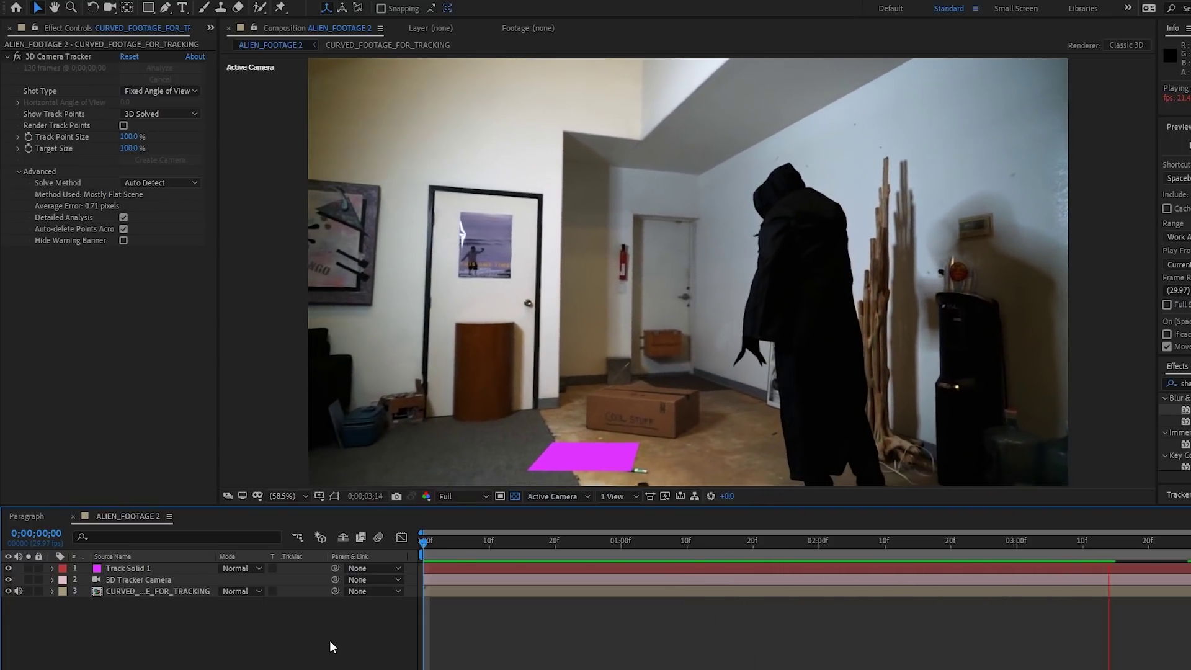
Delete Track Solid 1 and the 3D Tracker Camera, then set the floor as ground plane and origin.
{"action": "left_click", "coordinate": [127, 568]}
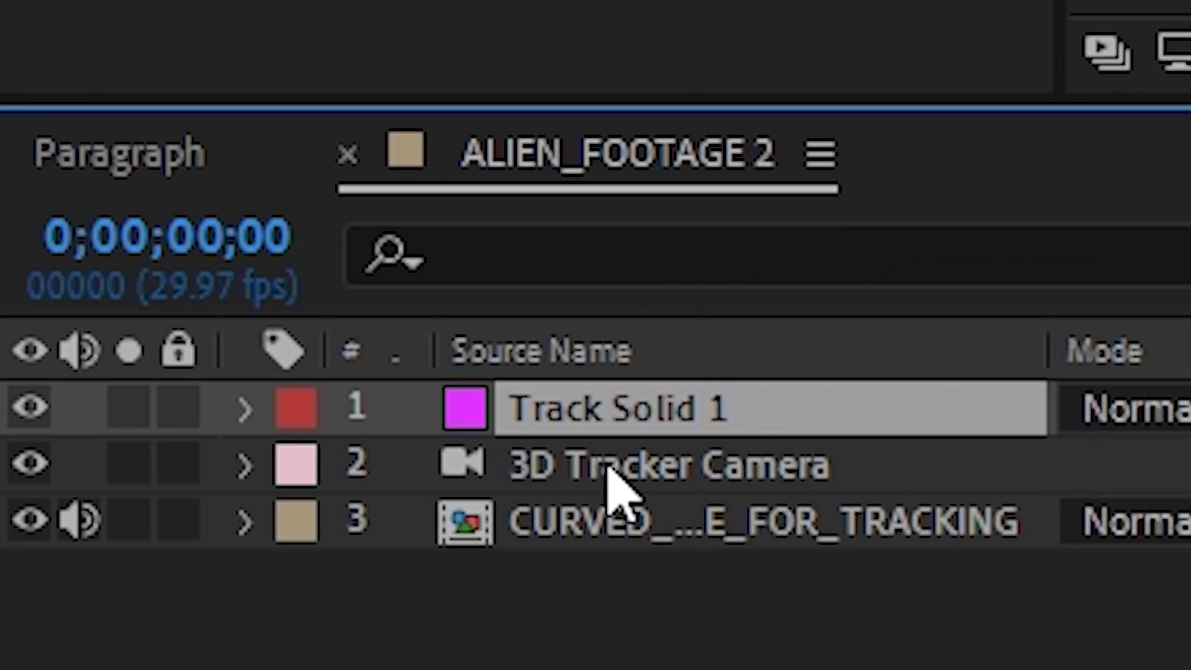
{"action": "left_click", "coordinate": [614, 471], "text": "shift"}
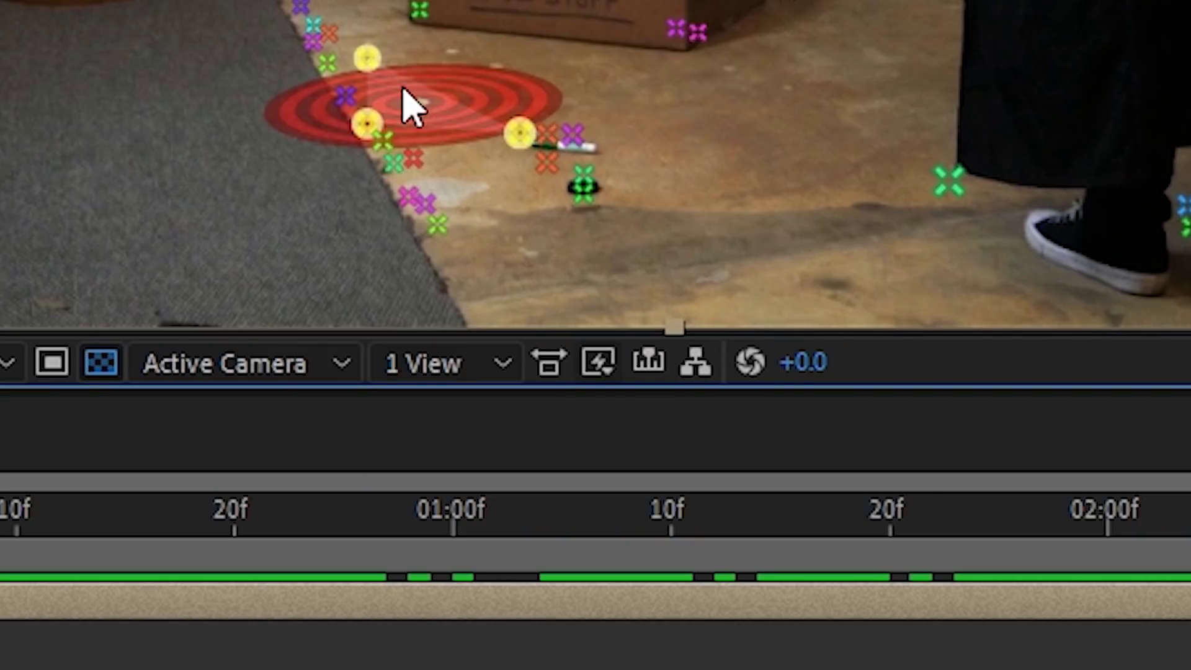
{"action": "right_click", "coordinate": [409, 105]}
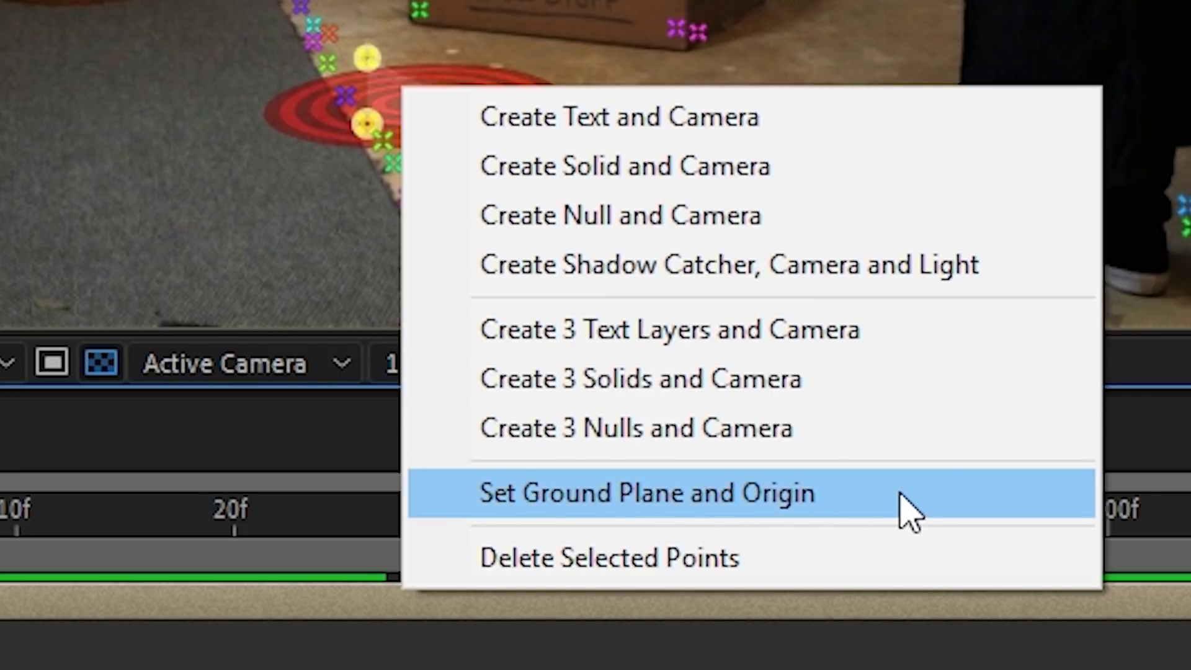
{"action": "left_click", "coordinate": [741, 517]}
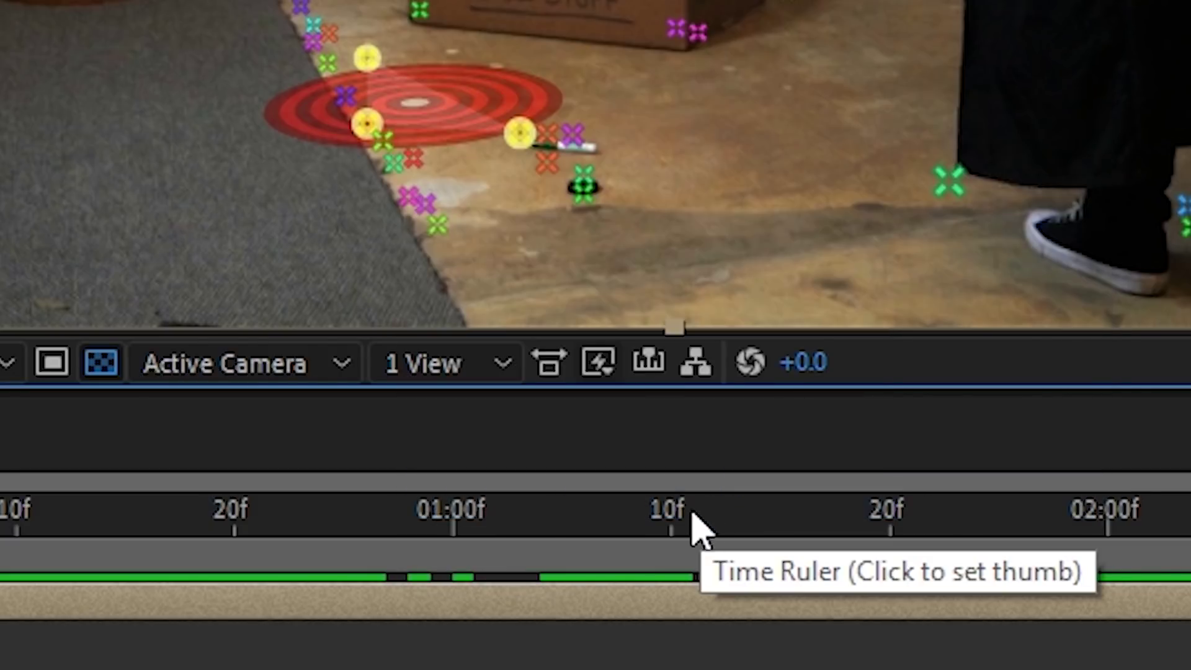
{"action": "left_click", "coordinate": [279, 528]}
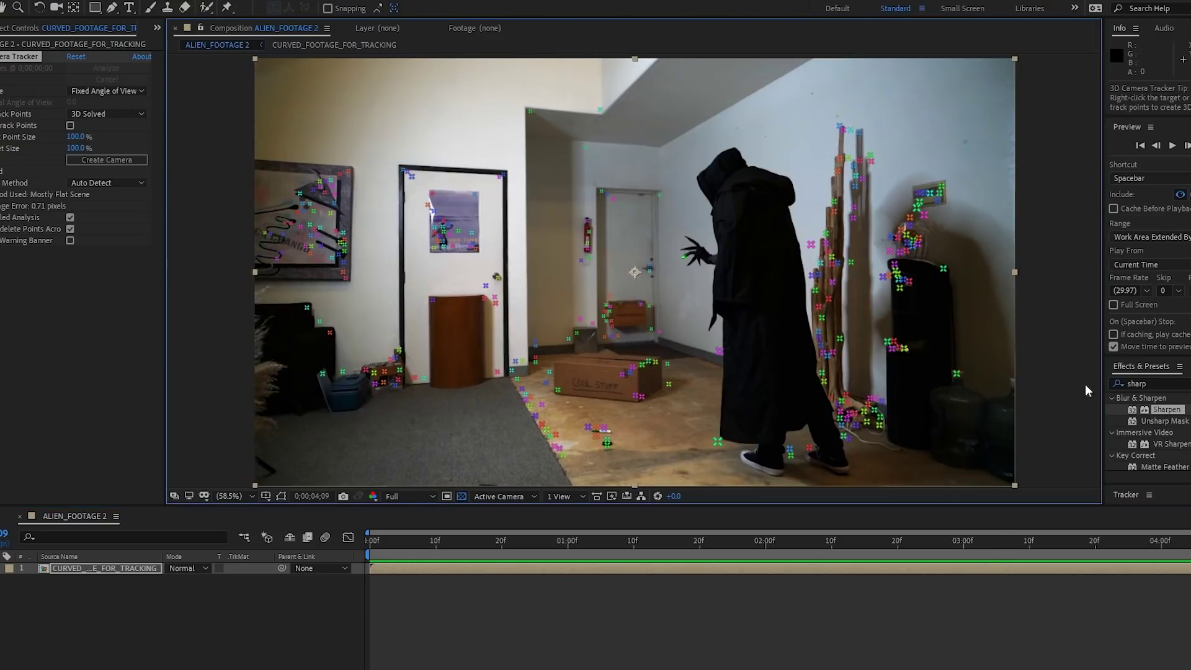
{"action": "left_click_drag", "start_coordinate": [1086, 390], "coordinate": [177, 59]}
Create nulls for all track points, then 27 nulls from the upper railing and side wall points.
{"action": "right_click", "coordinate": [687, 491]}
{"action": "left_click", "coordinate": [717, 540]}
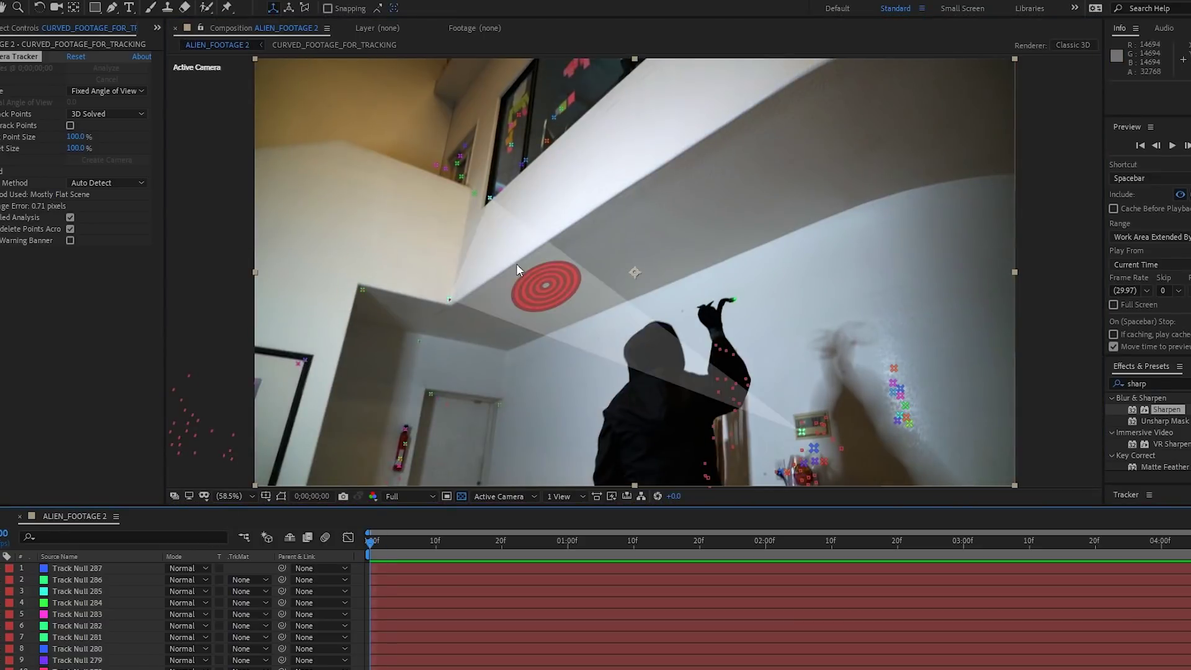
{"action": "left_click_drag", "start_coordinate": [579, 90], "coordinate": [418, 186]}
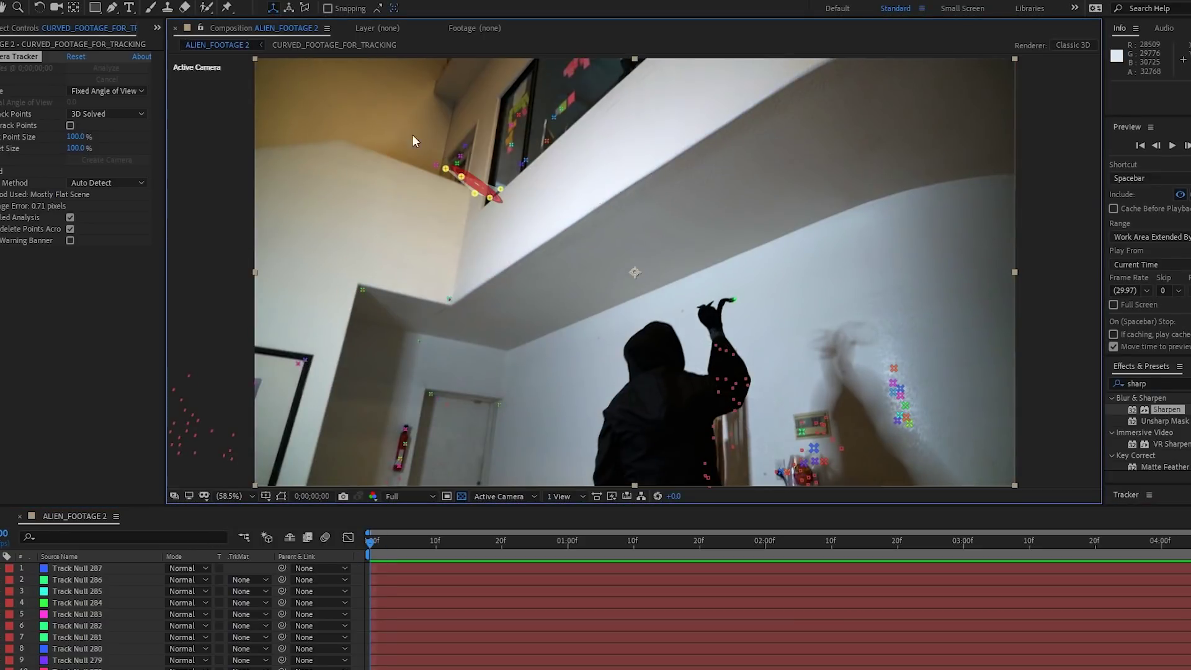
{"action": "left_click_drag", "start_coordinate": [760, 65], "coordinate": [409, 240]}
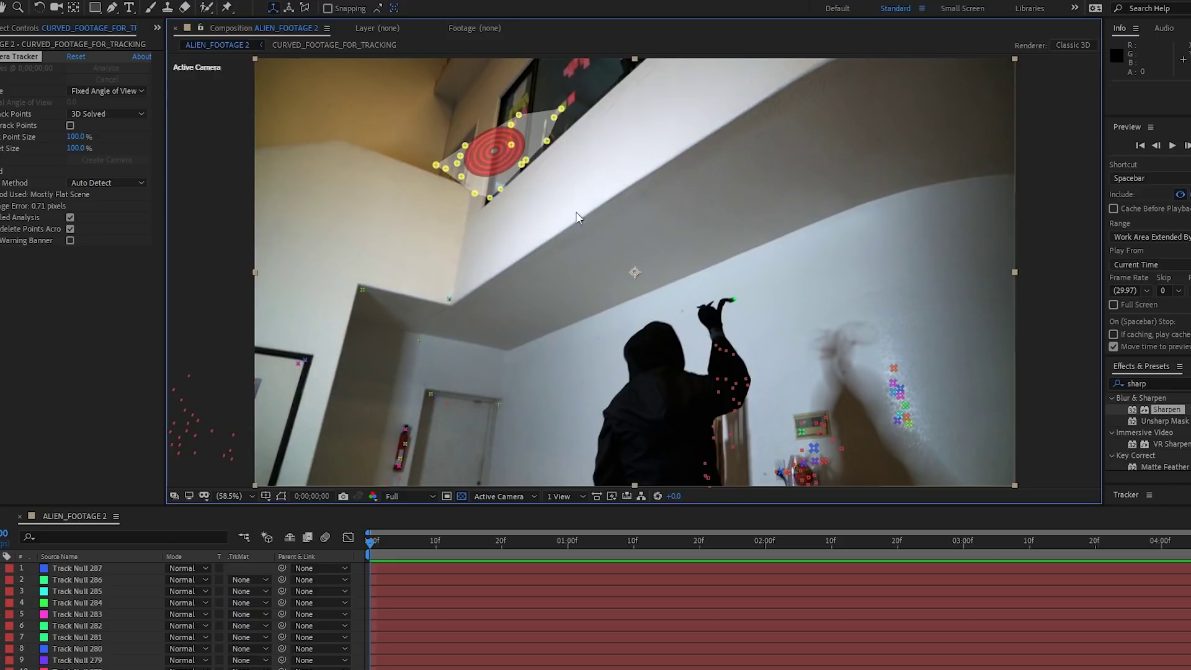
{"action": "left_click", "coordinate": [882, 347], "text": "shift"}
{"action": "mouse_move", "coordinate": [954, 449]}
{"action": "left_mouse_down"}
{"action": "mouse_move", "coordinate": [878, 379]}
{"action": "mouse_move", "coordinate": [956, 345]}
{"action": "left_mouse_up"}
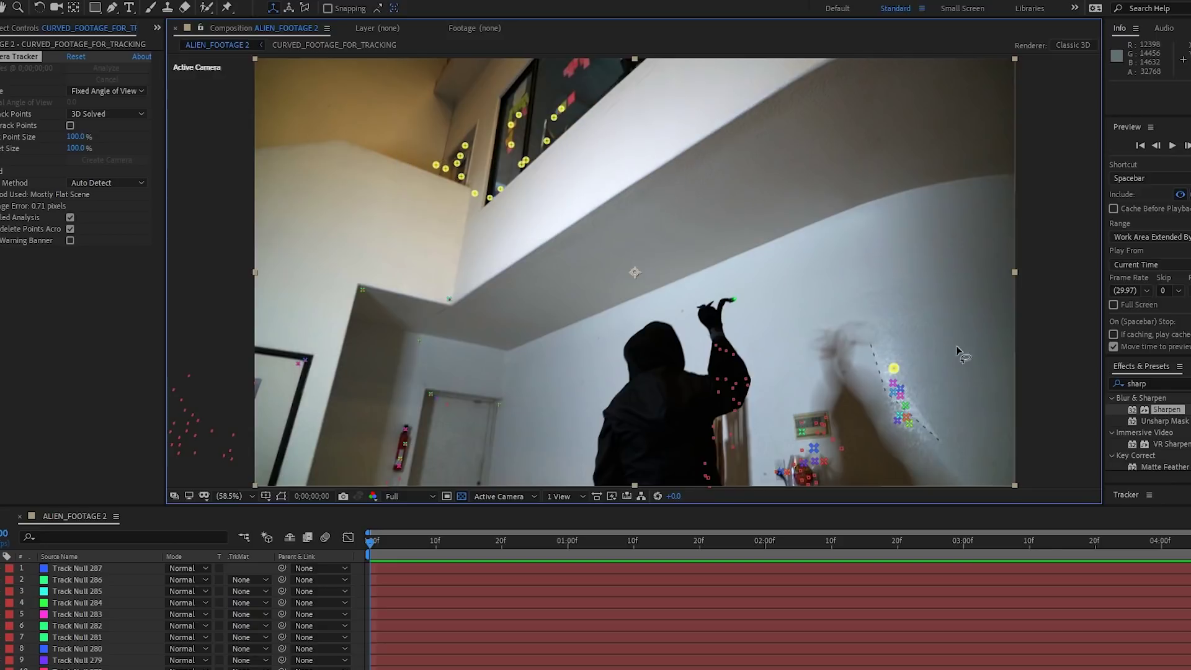
{"action": "left_click_drag", "start_coordinate": [876, 404], "coordinate": [882, 385]}
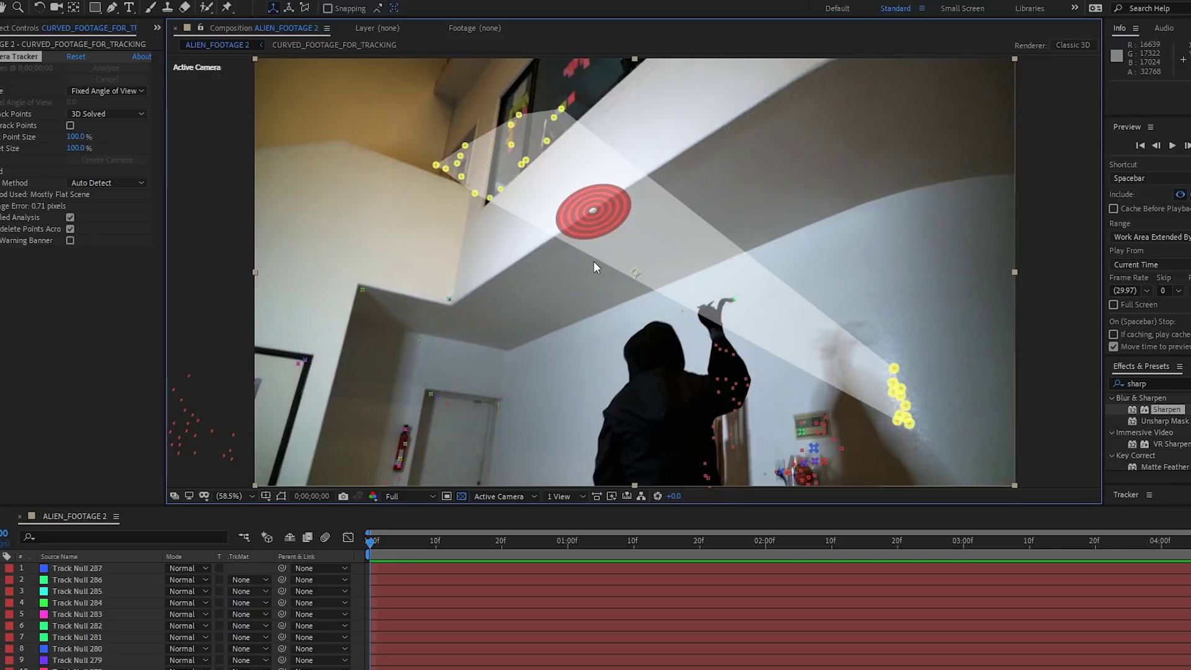
{"action": "right_click", "coordinate": [500, 163]}
{"action": "left_click", "coordinate": [621, 263]}
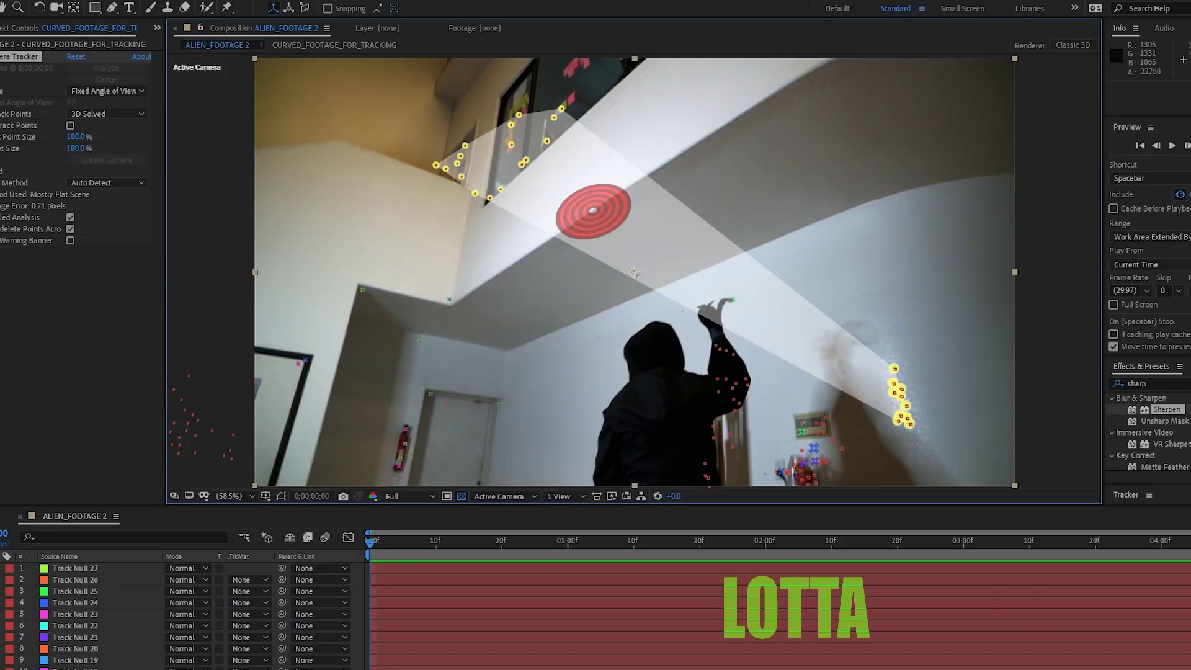
Export the scene as Cinema 4D file ALIEN_3D_TRACKER_C4D_LITE and import it back.
{"action": "left_click", "coordinate": [0, 0]}
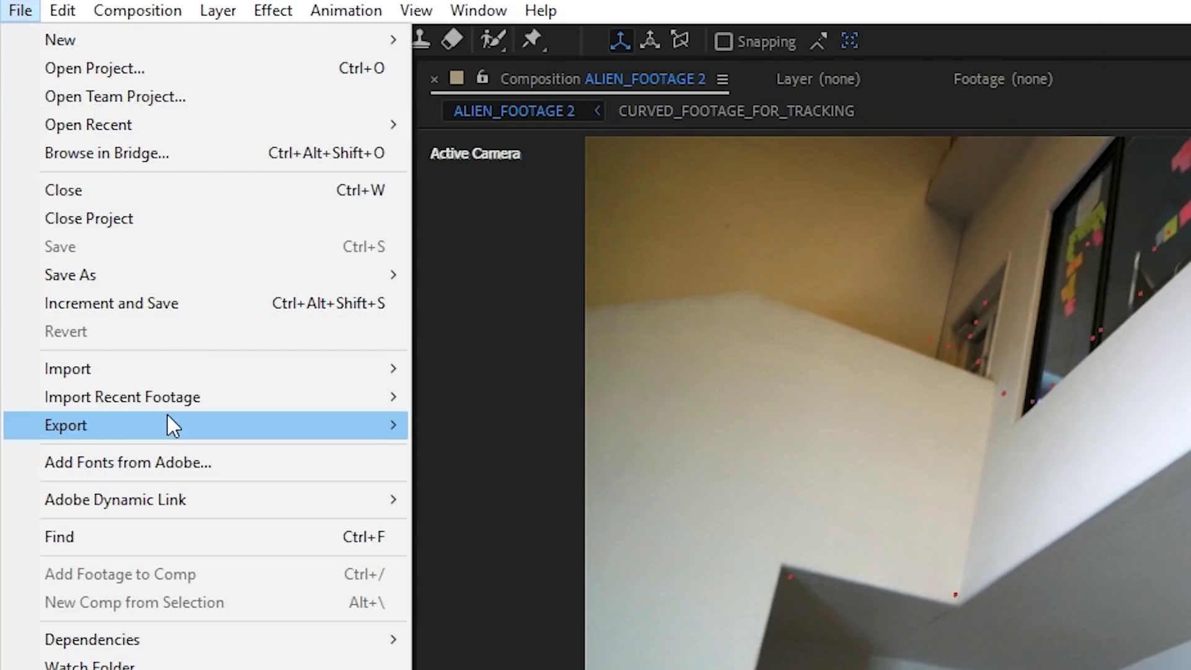
{"action": "mouse_move", "coordinate": [36, 210]}
{"action": "left_click", "coordinate": [598, 512]}
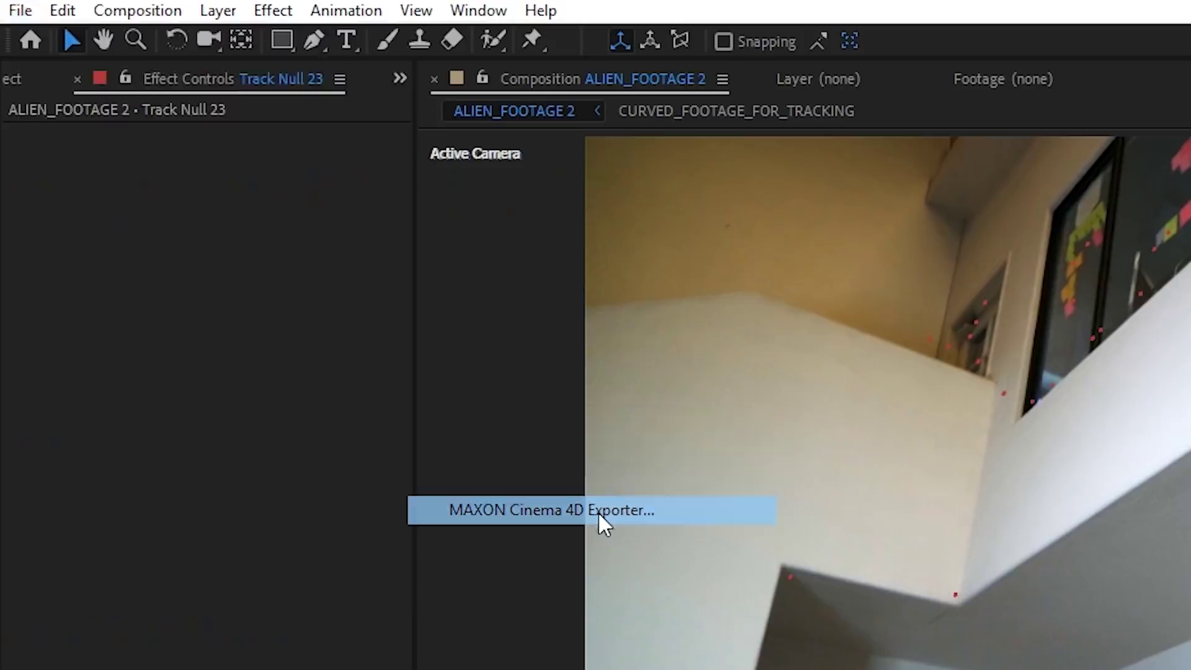
{"action": "type", "text": "ALIEN_3D_TRACKER_C4D_LITE"}
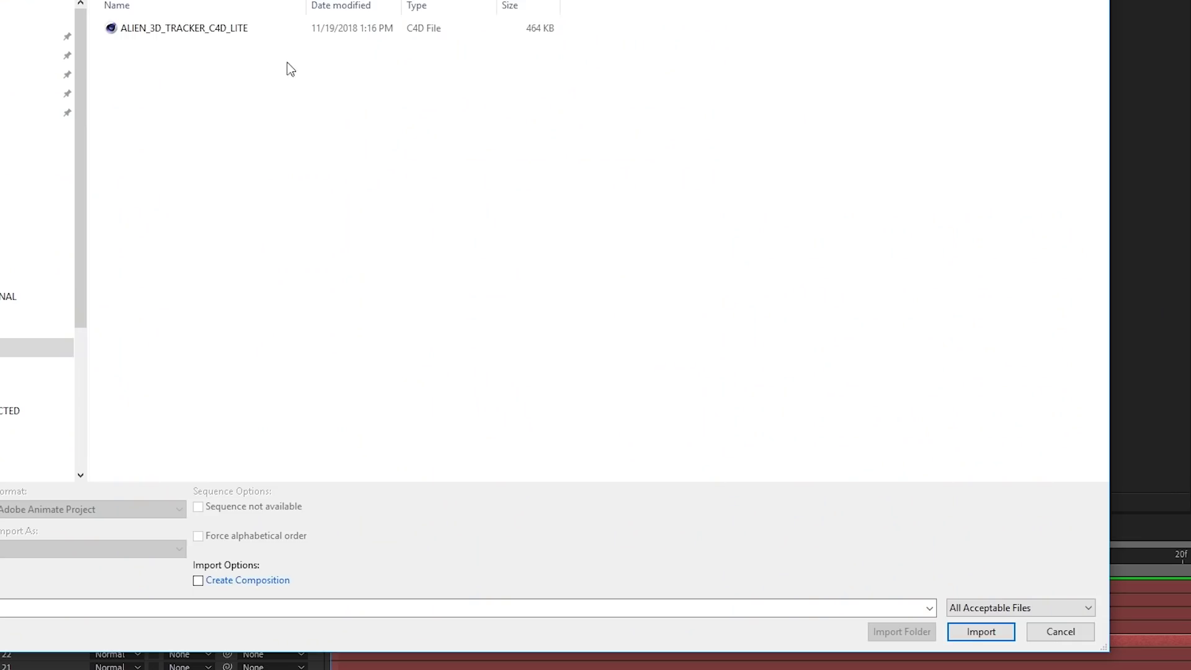
{"action": "left_click", "coordinate": [271, 29]}
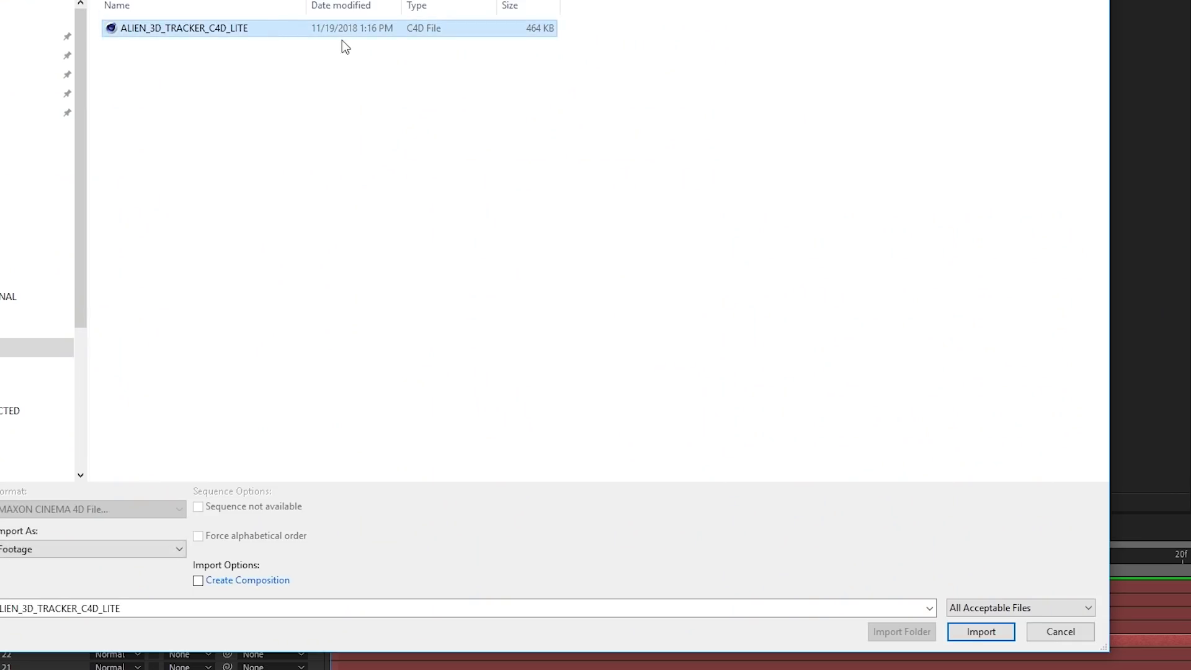
{"action": "left_click", "coordinate": [989, 637]}
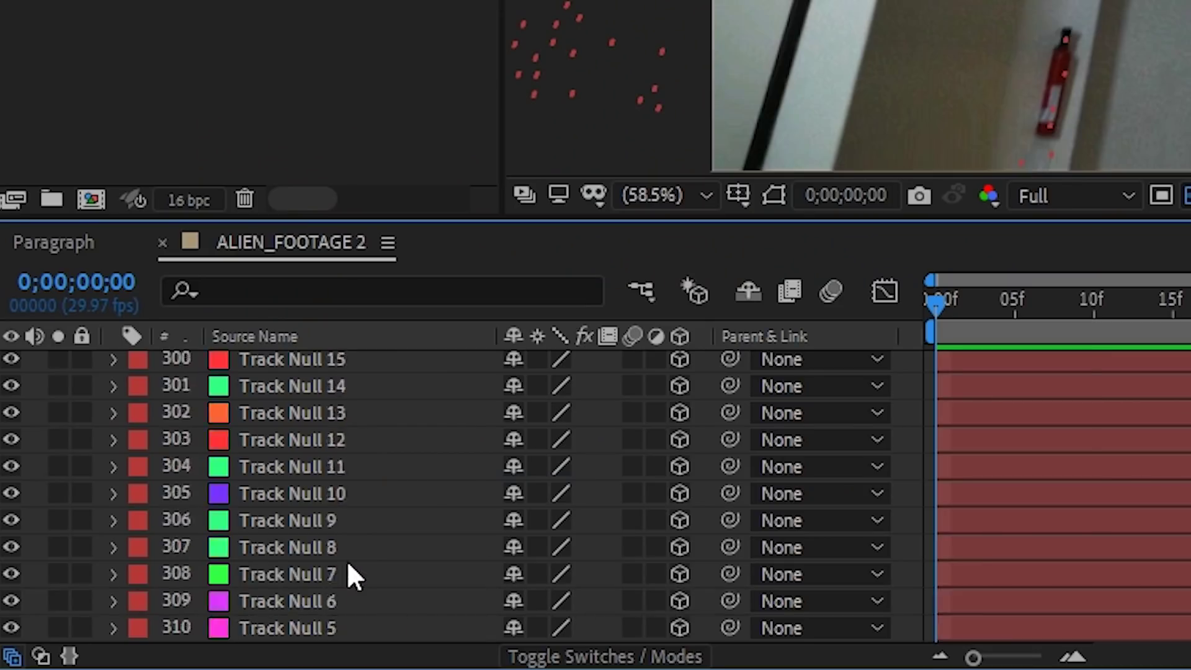
Mark Track Null 1–9 as shy and enable Hide Shy Layers.
{"action": "key", "text": "F4"}
{"action": "scroll", "coordinate": [349, 572], "scroll_direction": "up", "scroll_amount": 20}
{"action": "scroll", "coordinate": [477, 598], "scroll_direction": "down", "scroll_amount": 20}
{"action": "left_click_drag", "start_coordinate": [478, 599], "coordinate": [478, 356]}
{"action": "left_click", "coordinate": [595, 657]}
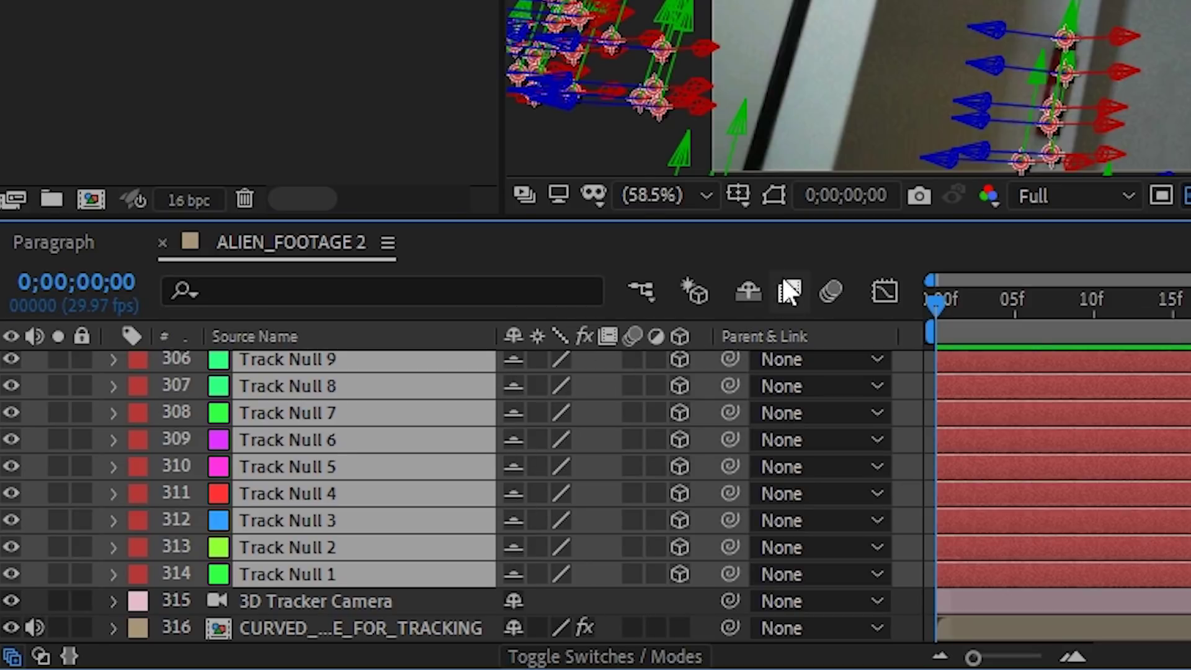
{"action": "left_click", "coordinate": [755, 289]}
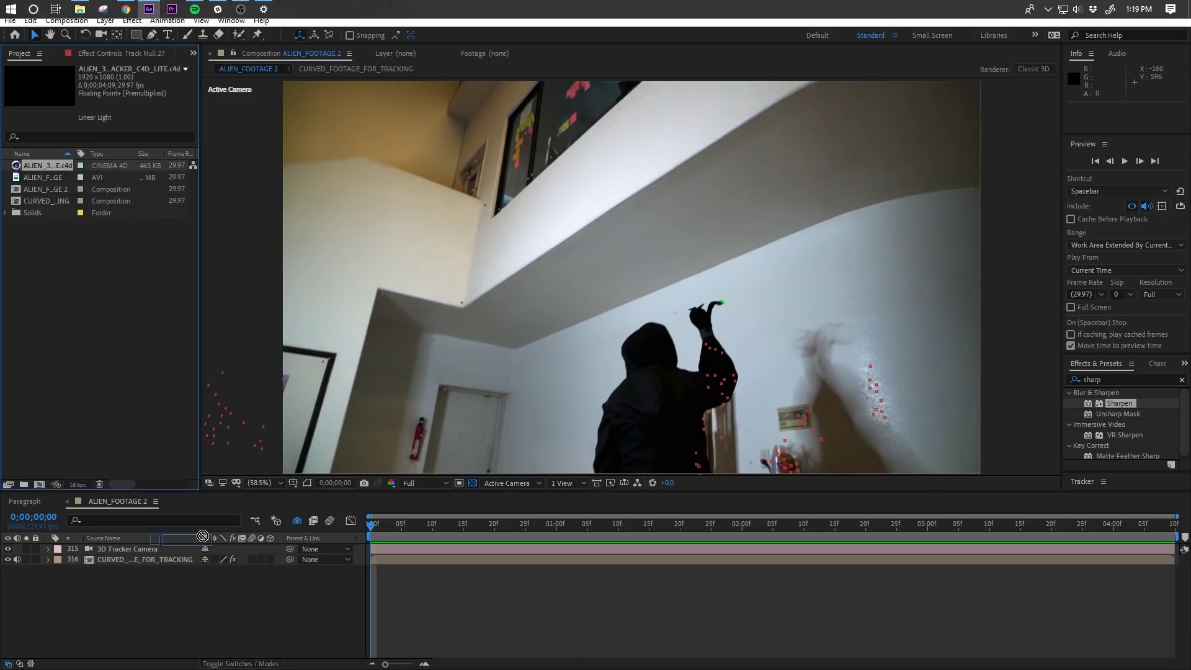
Place the .c4d scene above the footage and open it with Edit Original.
{"action": "left_click_drag", "start_coordinate": [209, 560], "coordinate": [209, 562]}
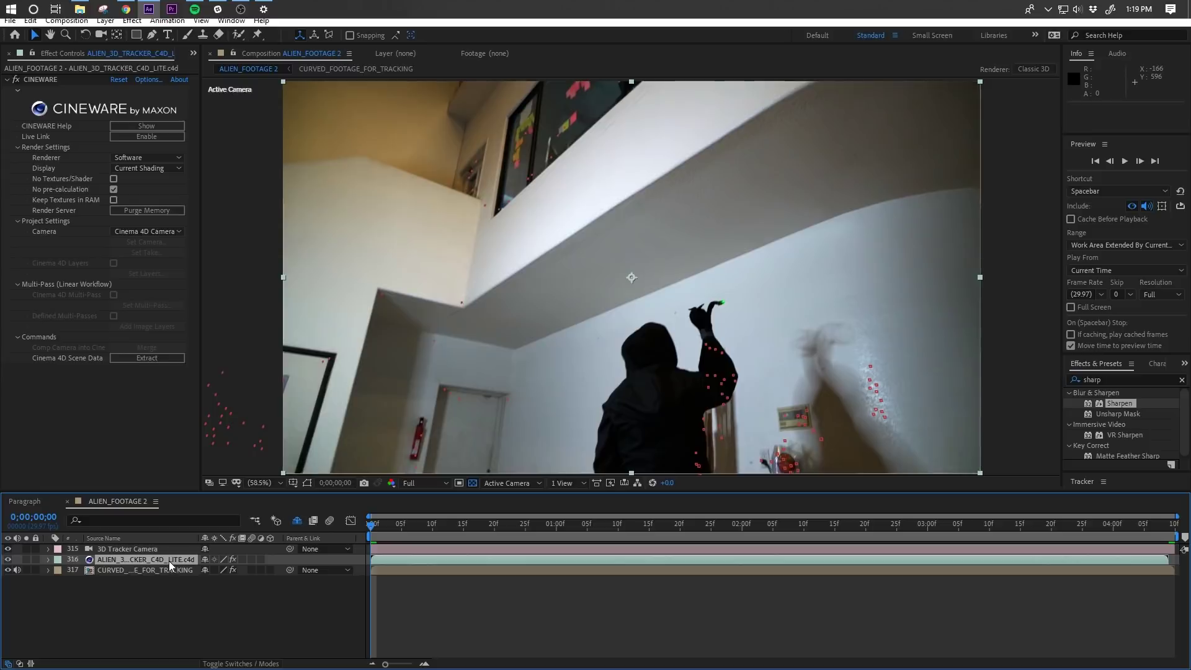
{"action": "left_click", "coordinate": [30, 21]}
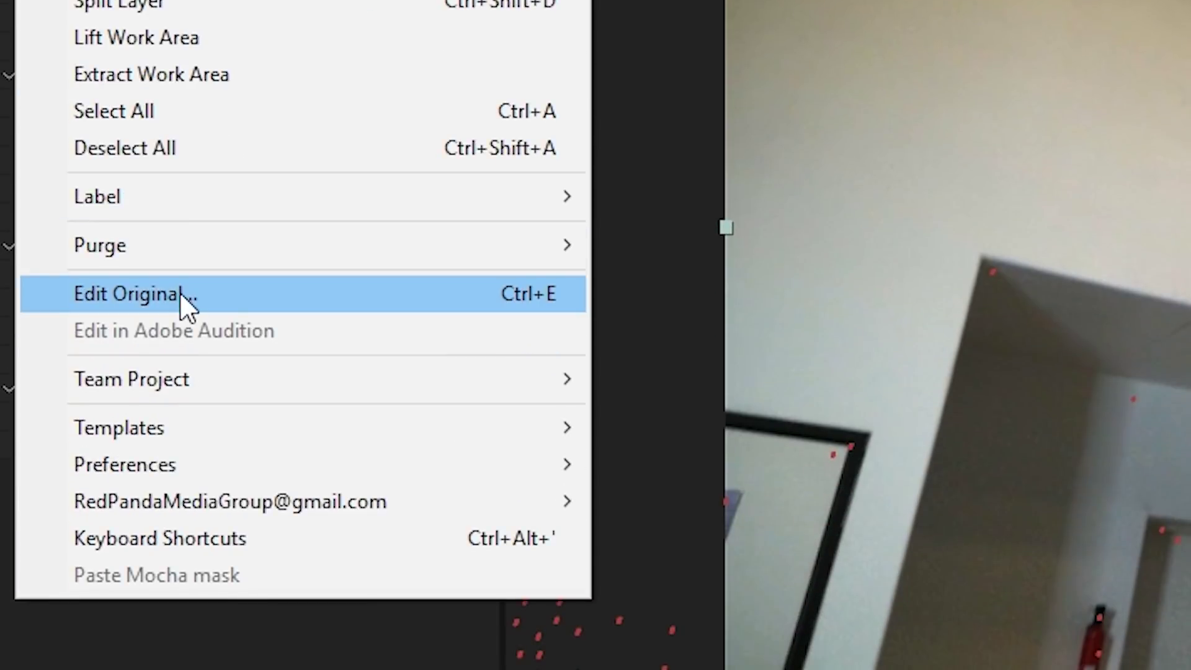
{"action": "left_click", "coordinate": [81, 303]}
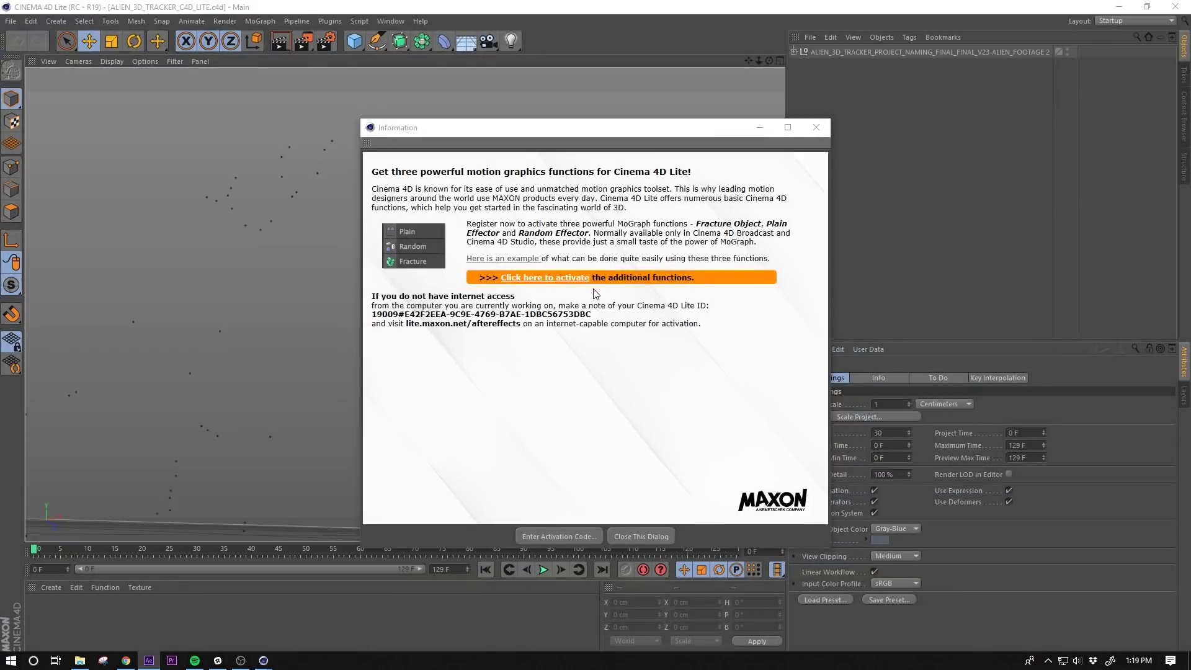
Add a Plane object to the tracked Cinema 4D Lite scene and switch to scaling it.
{"action": "left_click", "coordinate": [595, 541]}
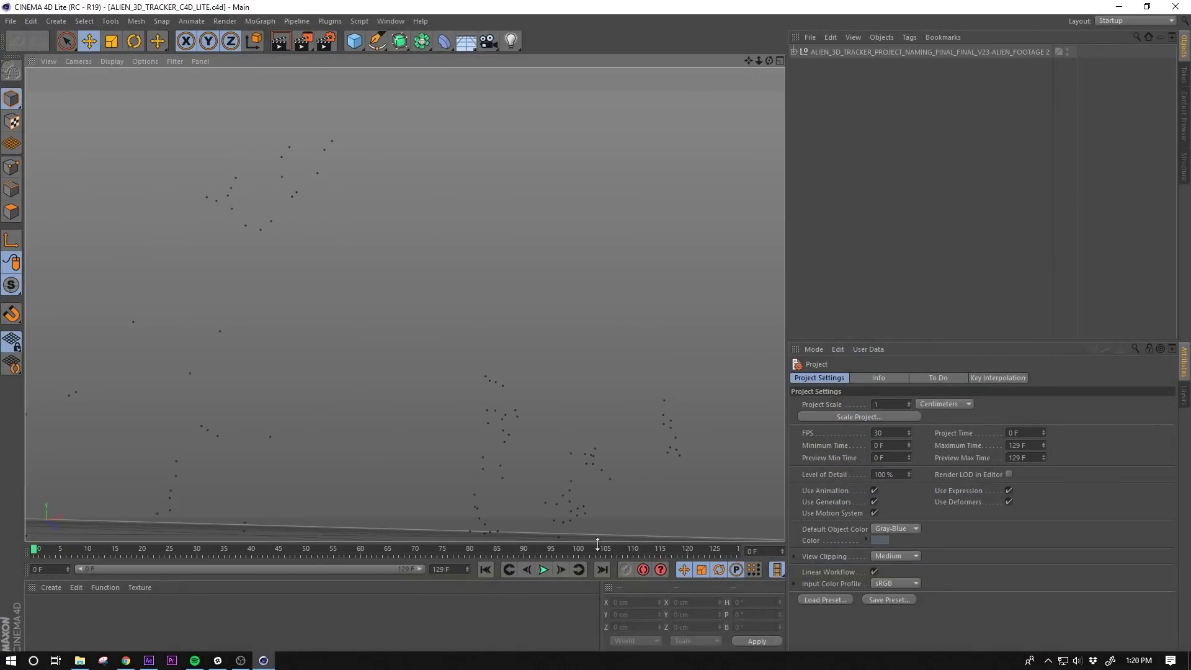
{"action": "left_click", "coordinate": [541, 571]}
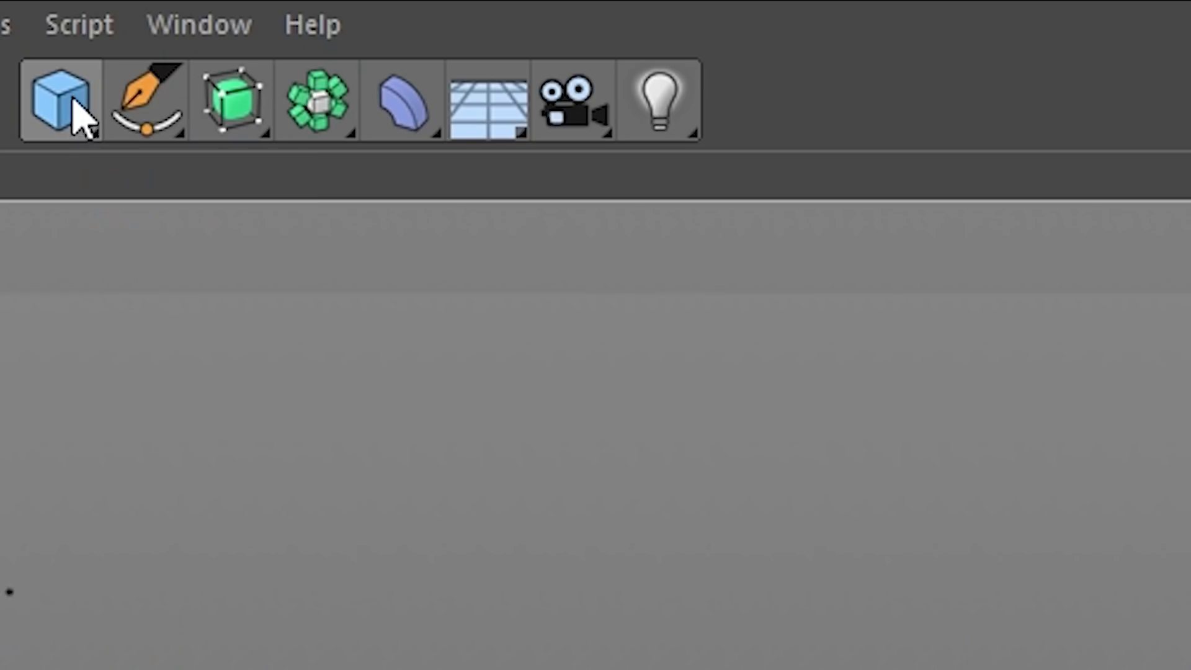
{"action": "left_click", "coordinate": [73, 101]}
{"action": "left_click", "coordinate": [434, 274]}
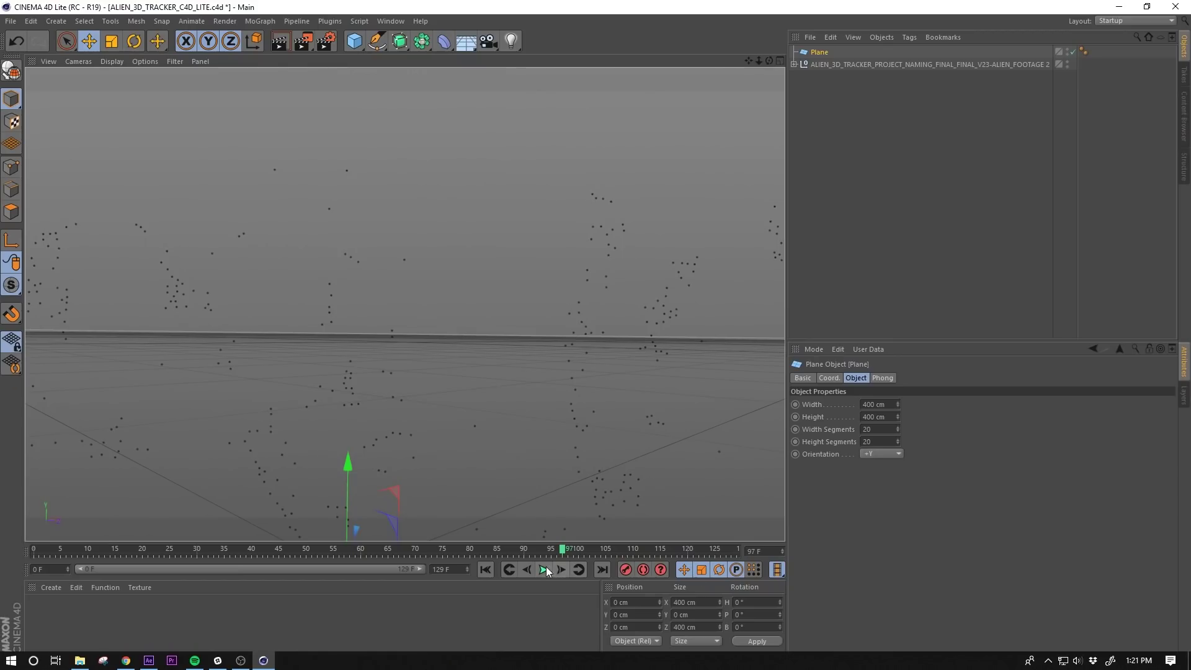
{"action": "left_click", "coordinate": [545, 569]}
{"action": "key", "text": "t"}
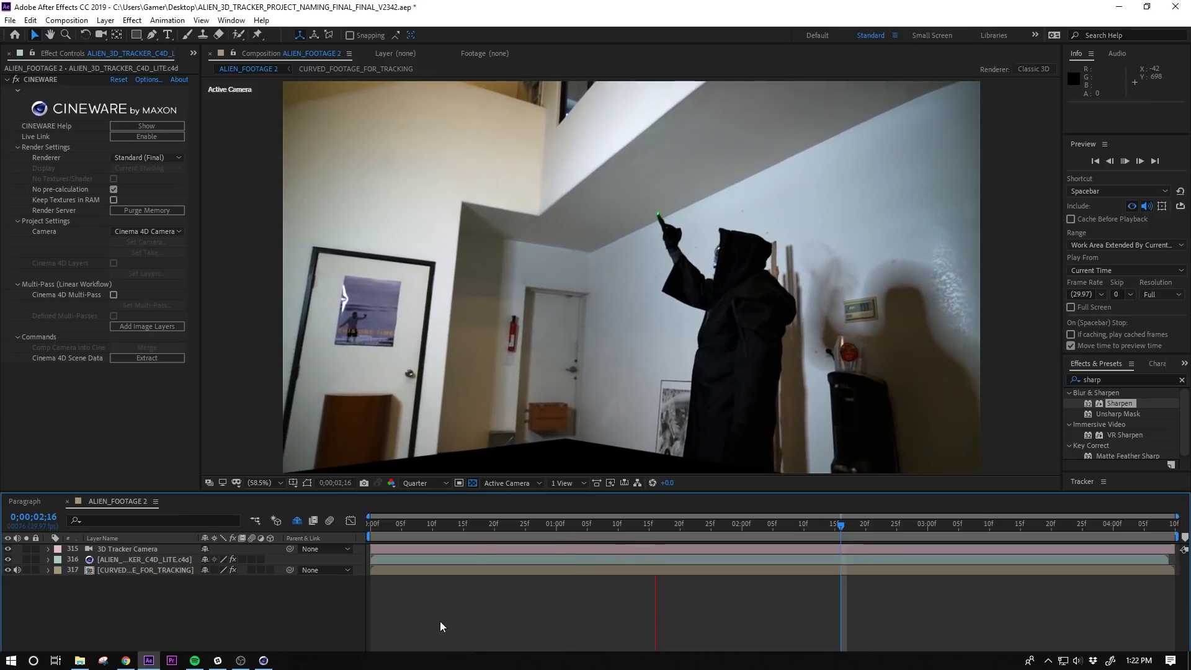
Stop the preview and set the preview resolution to Quarter.
{"action": "key", "text": "space"}
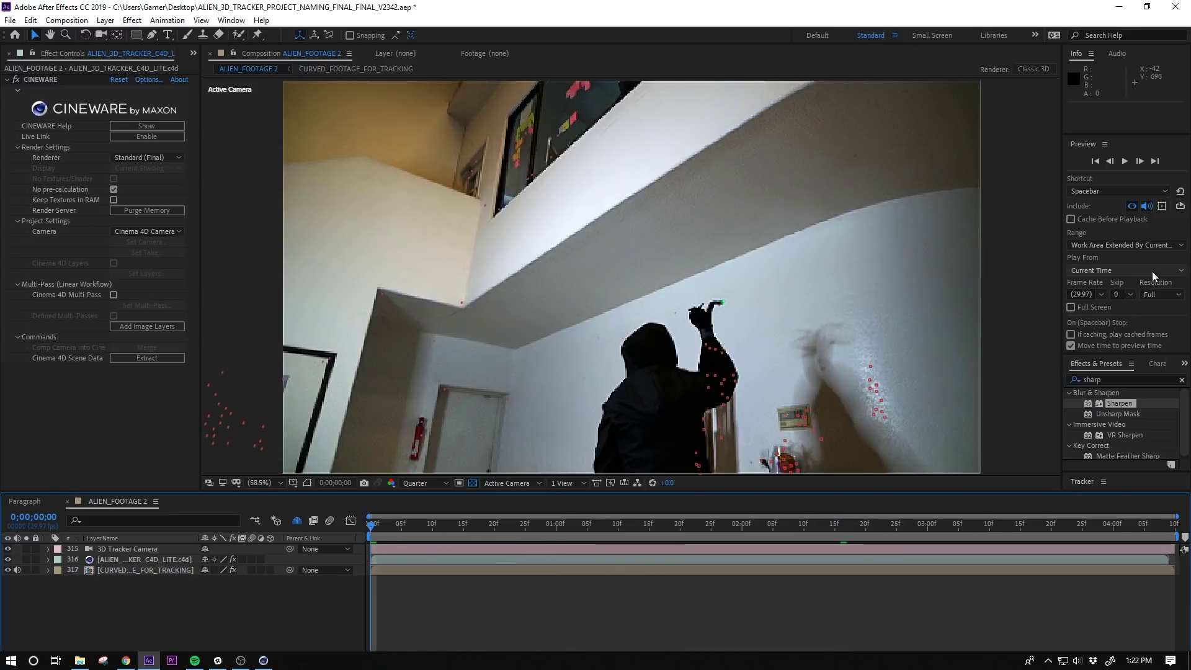
{"action": "left_click", "coordinate": [1179, 295]}
{"action": "left_click", "coordinate": [1157, 365]}
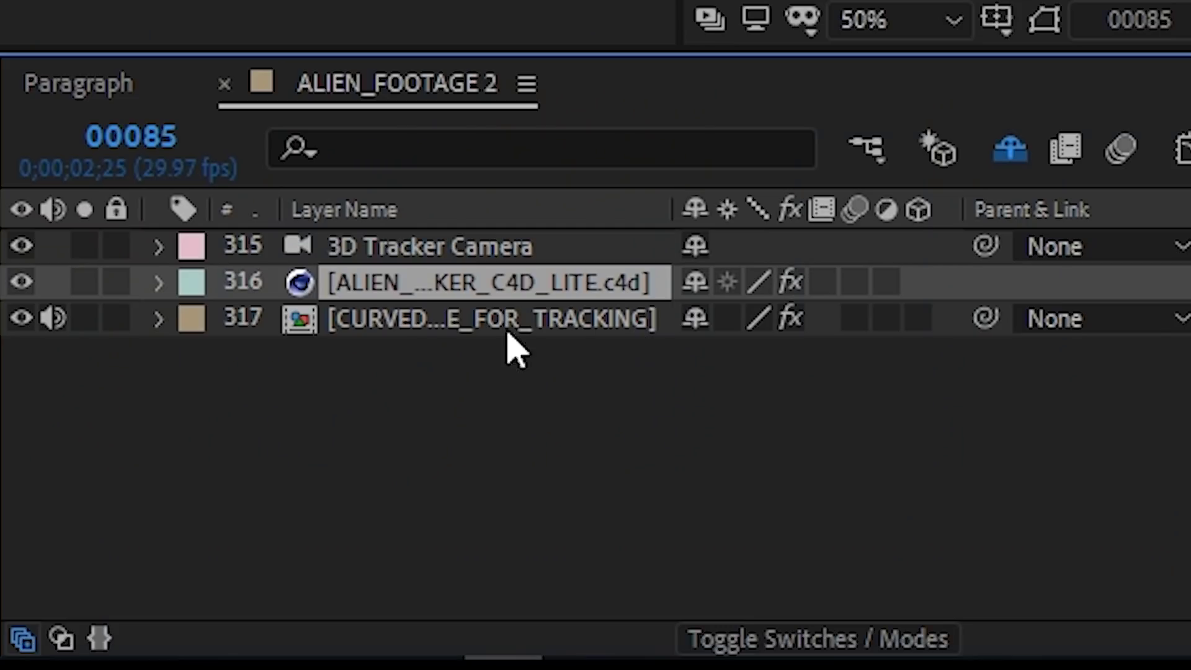
Show the shy track null layers, lock the footage layer, and select it in the composition.
{"action": "left_click", "coordinate": [1010, 150]}
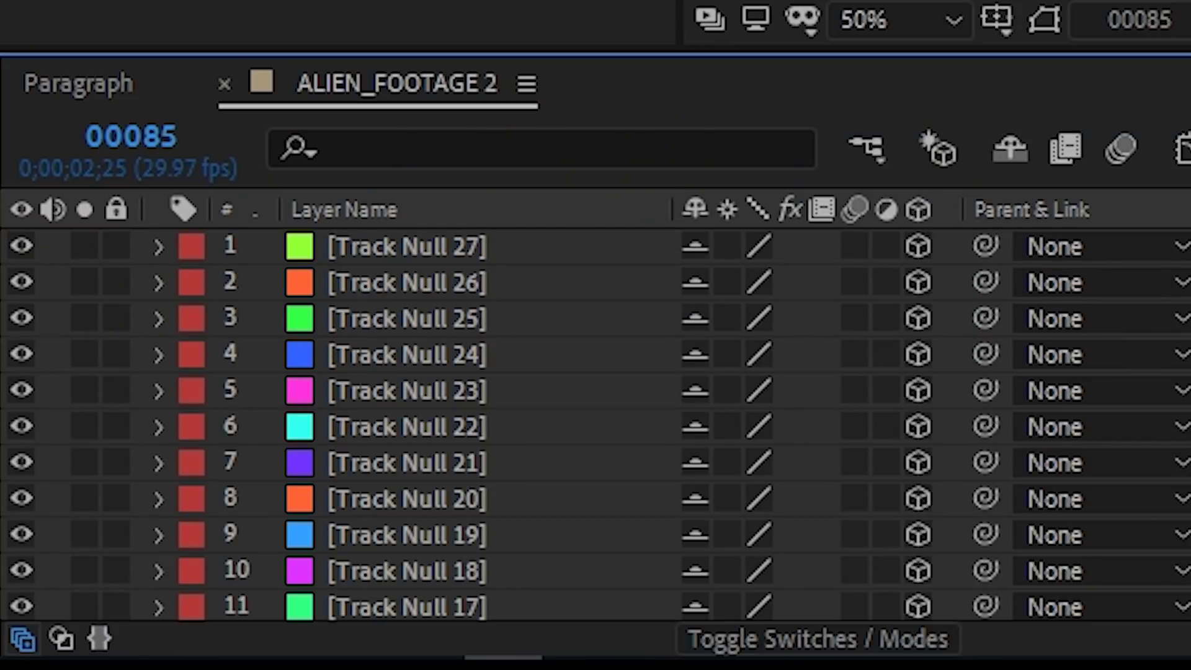
{"action": "left_click", "coordinate": [930, 25]}
{"action": "scroll", "coordinate": [595, 422], "scroll_direction": "down", "scroll_amount": 20}
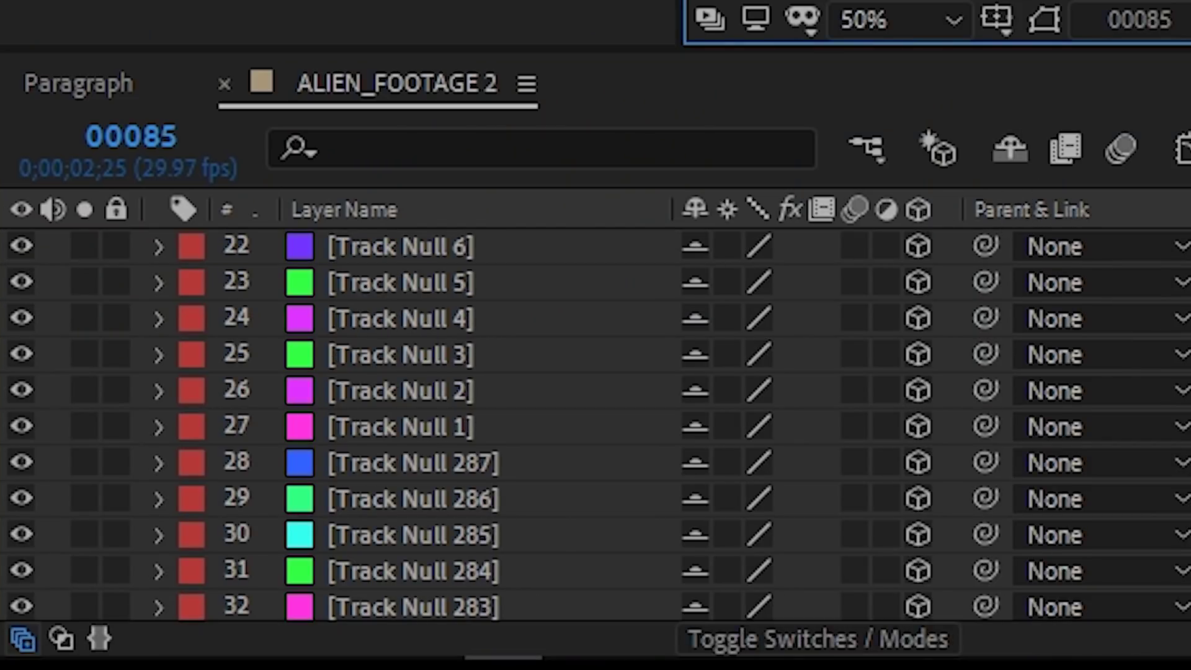
{"action": "left_click", "coordinate": [118, 601]}
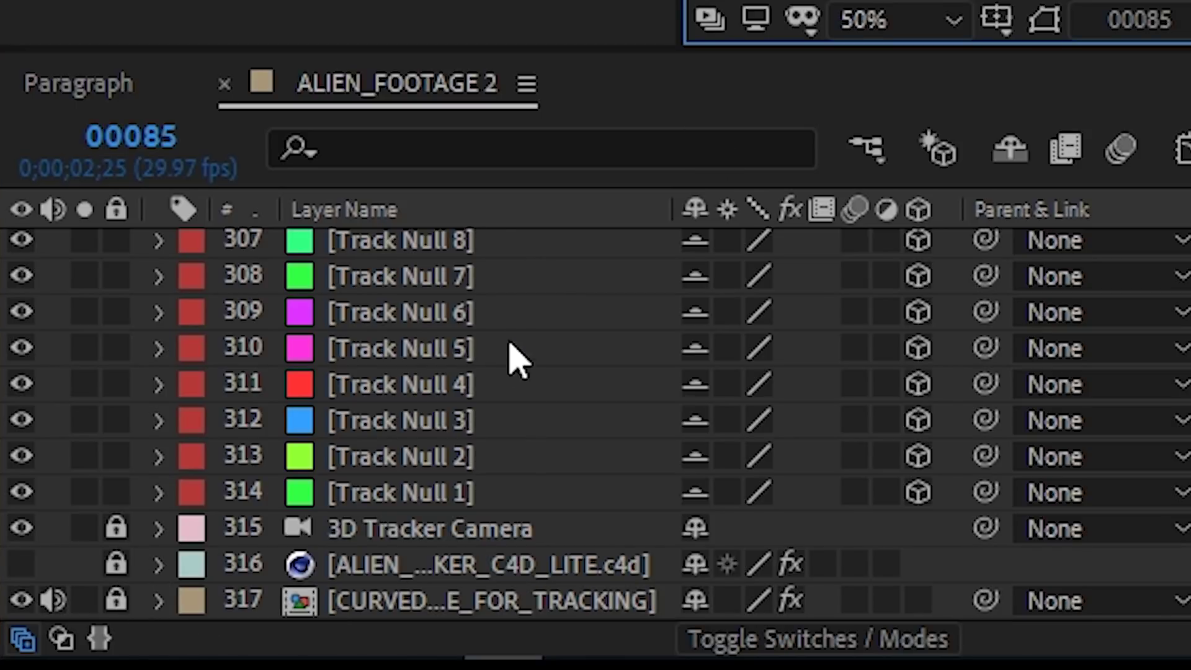
{"action": "scroll", "coordinate": [518, 360], "scroll_direction": "up", "scroll_amount": 10}
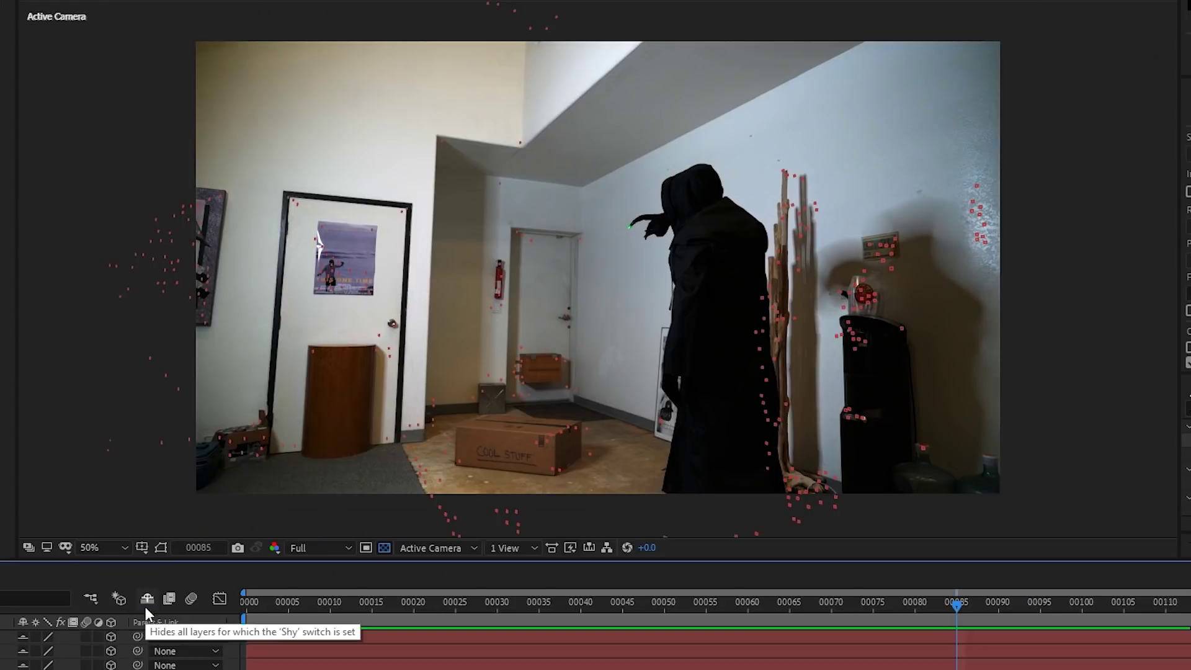
{"action": "left_click", "coordinate": [409, 211]}
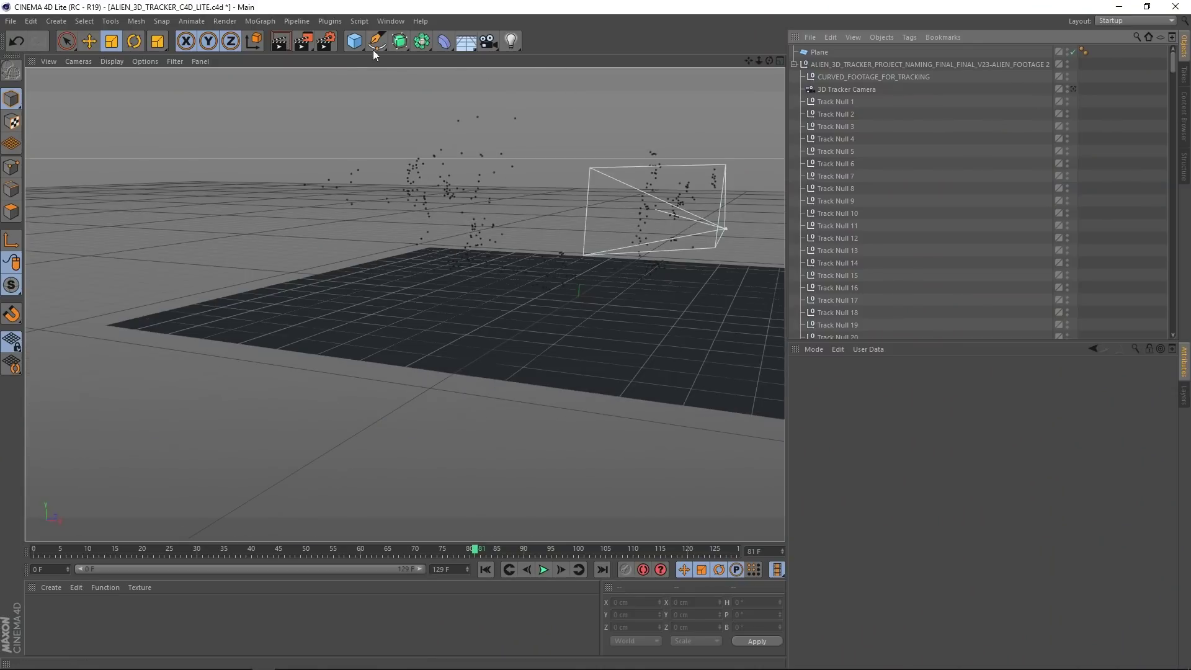
Add a cube under Track Null 206, frame it with O, and orbit to look down on it.
{"action": "scroll", "coordinate": [896, 284], "scroll_direction": "down", "scroll_amount": 5}
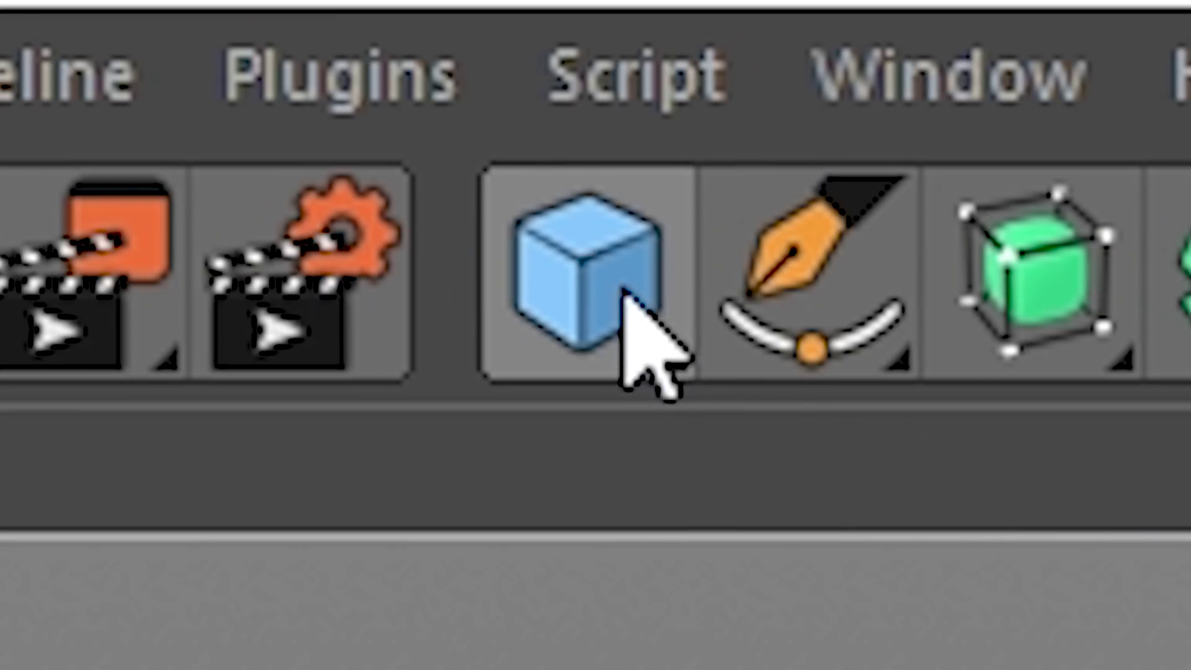
{"action": "left_click", "coordinate": [614, 329]}
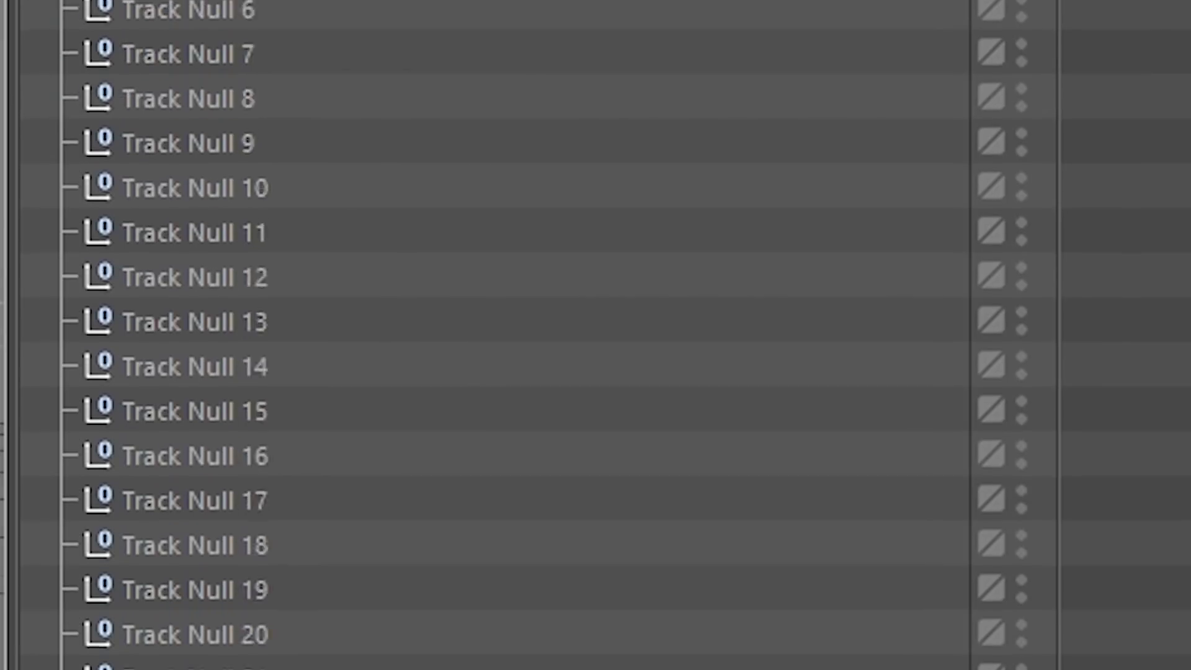
{"action": "left_click_drag", "start_coordinate": [296, 664], "coordinate": [258, 335]}
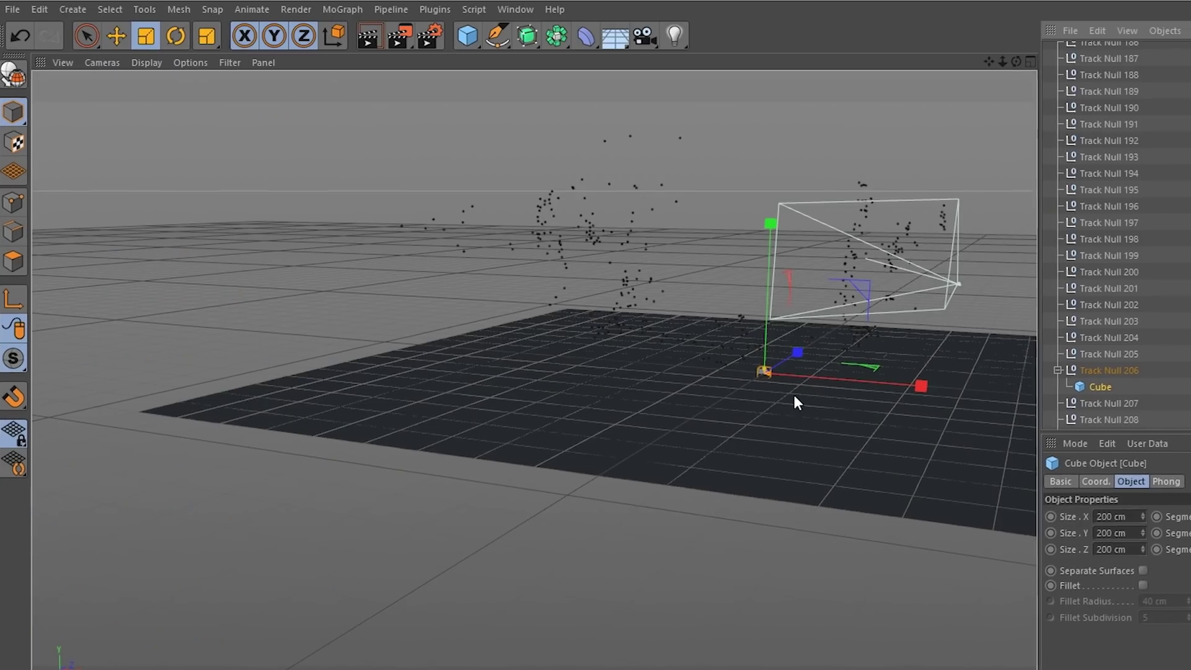
{"action": "key", "text": "o"}
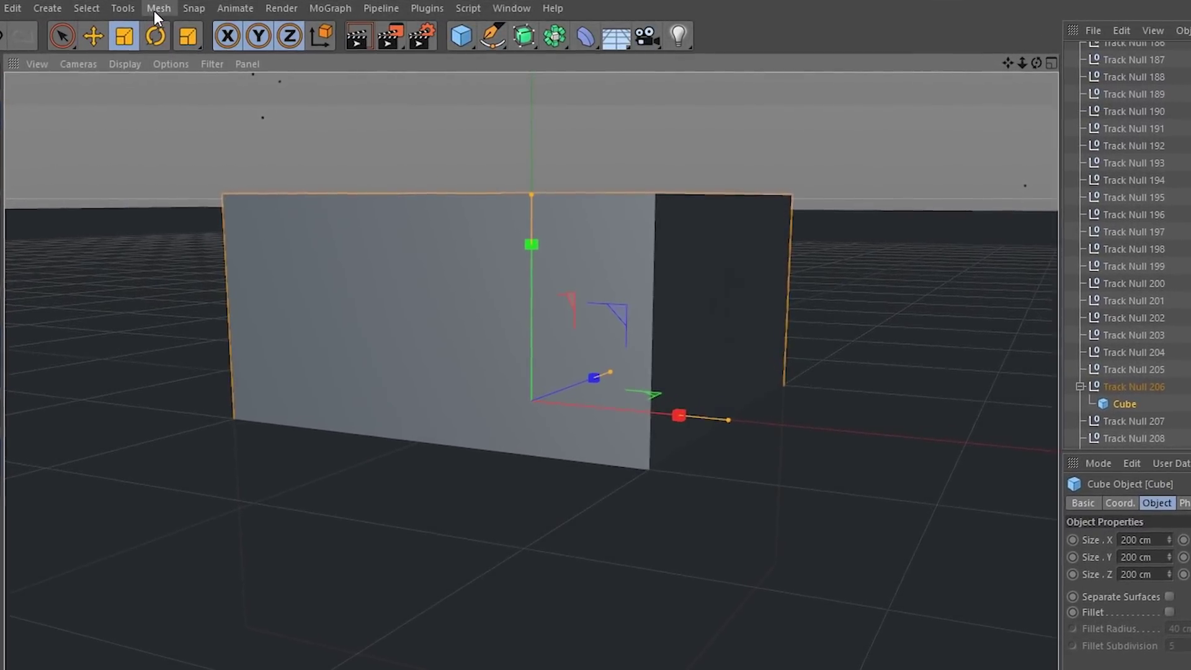
{"action": "left_click_drag", "start_coordinate": [765, 254], "coordinate": [539, 265], "text": "alt"}
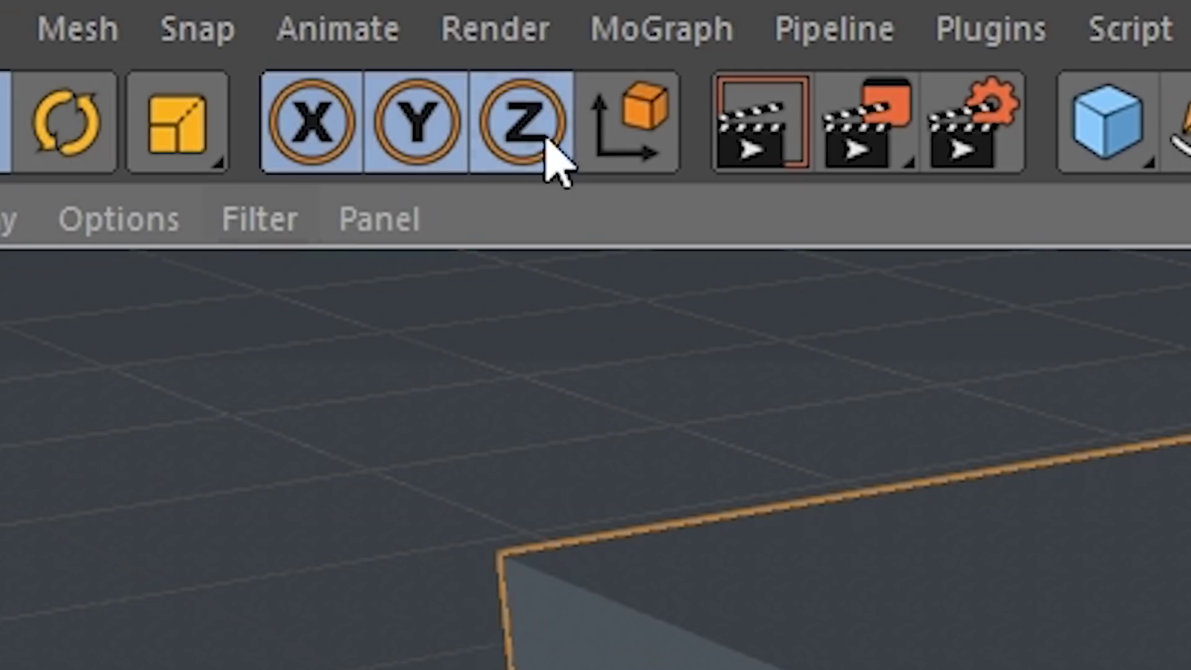
{"action": "left_click", "coordinate": [31, 2]}
Move the cube's axis to its top corner with Axis Center offsets at 100%.
{"action": "mouse_move", "coordinate": [129, 169]}
{"action": "left_click", "coordinate": [181, 168]}
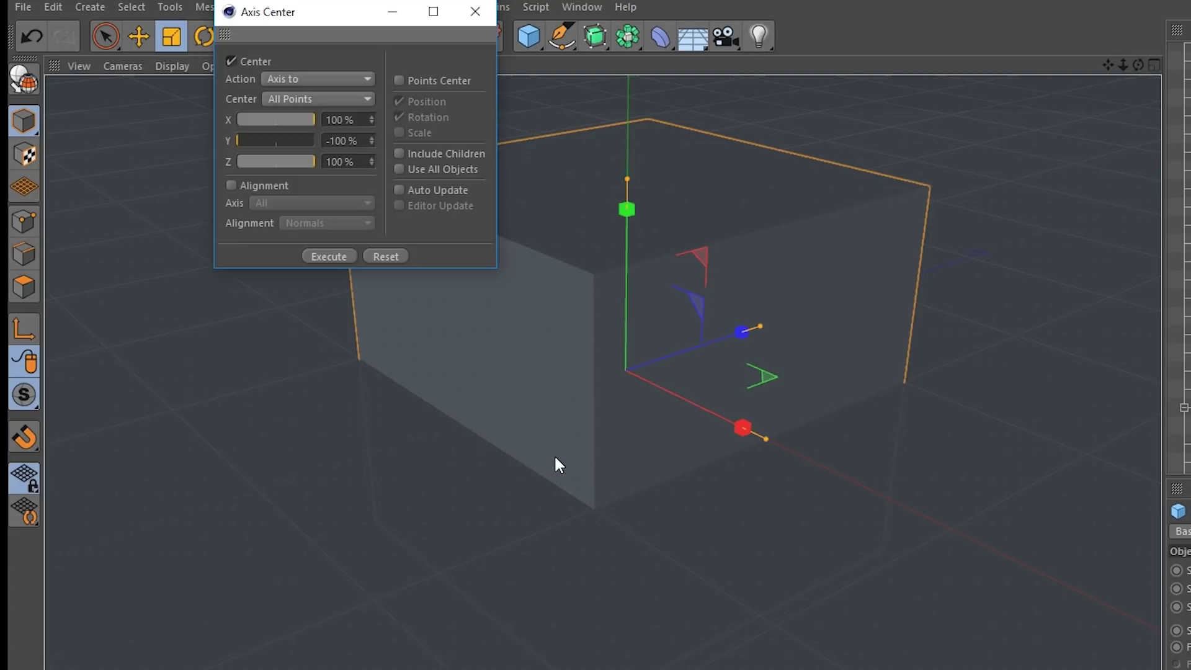
{"action": "left_click_drag", "start_coordinate": [558, 464], "coordinate": [446, 322], "text": "alt"}
{"action": "left_click", "coordinate": [351, 256]}
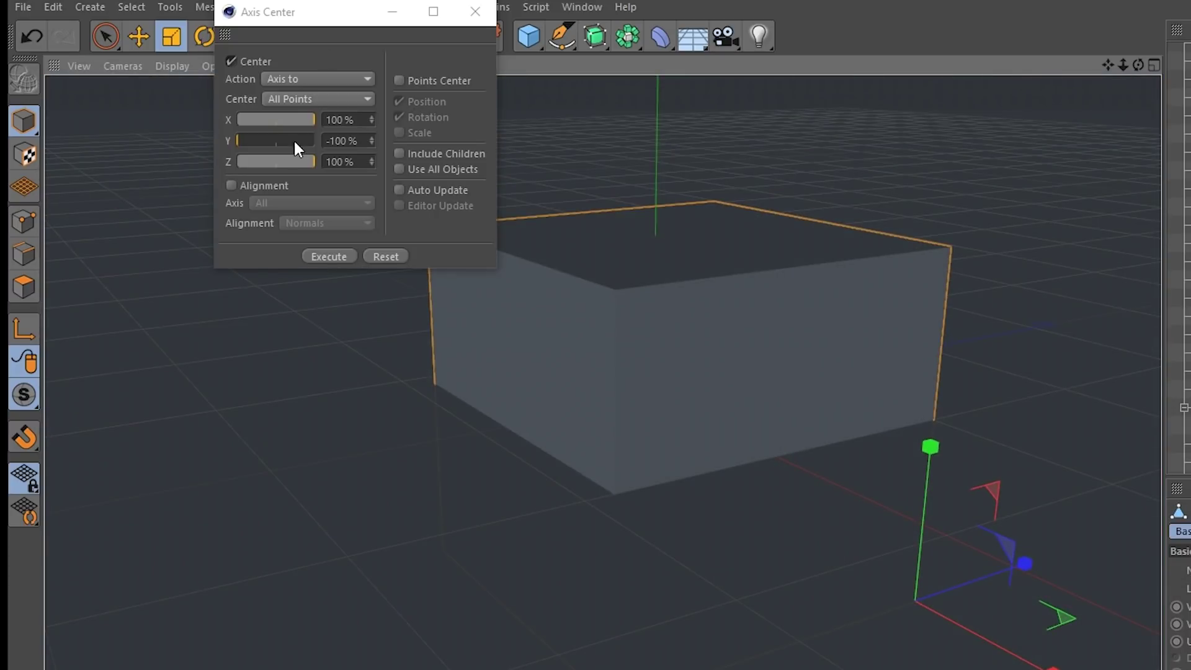
{"action": "left_click_drag", "start_coordinate": [285, 141], "coordinate": [468, 151]}
{"action": "left_click", "coordinate": [347, 256]}
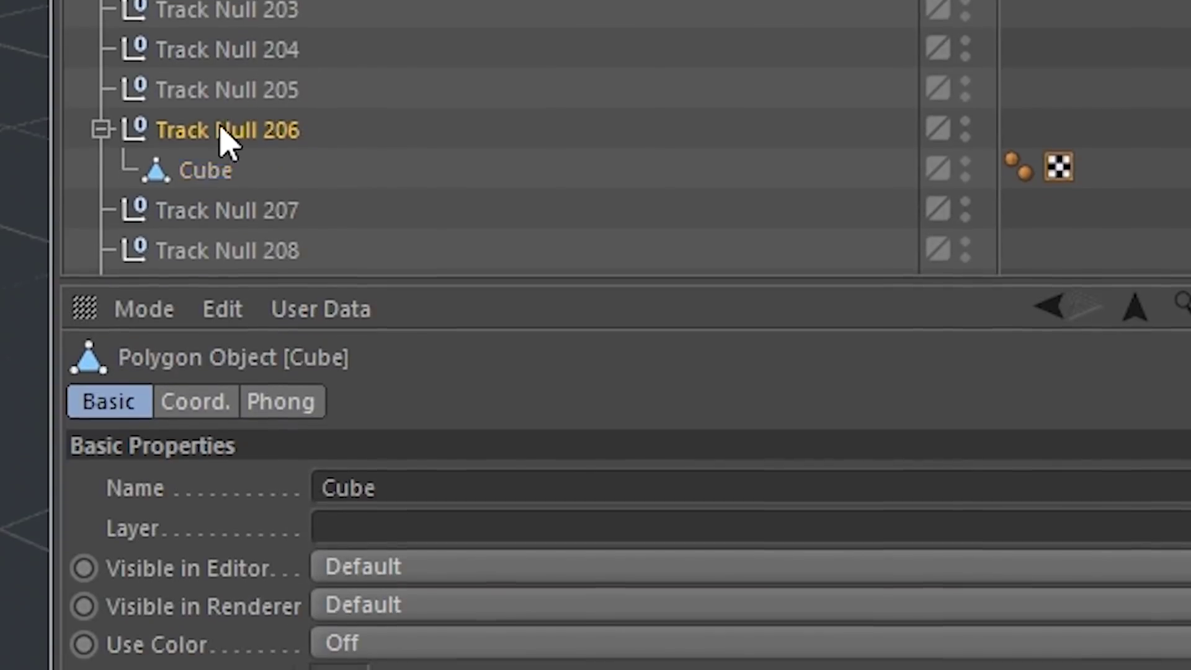
Zero the cube's X, Y and Z position, then play to check it follows the track.
{"action": "left_click", "coordinate": [194, 380]}
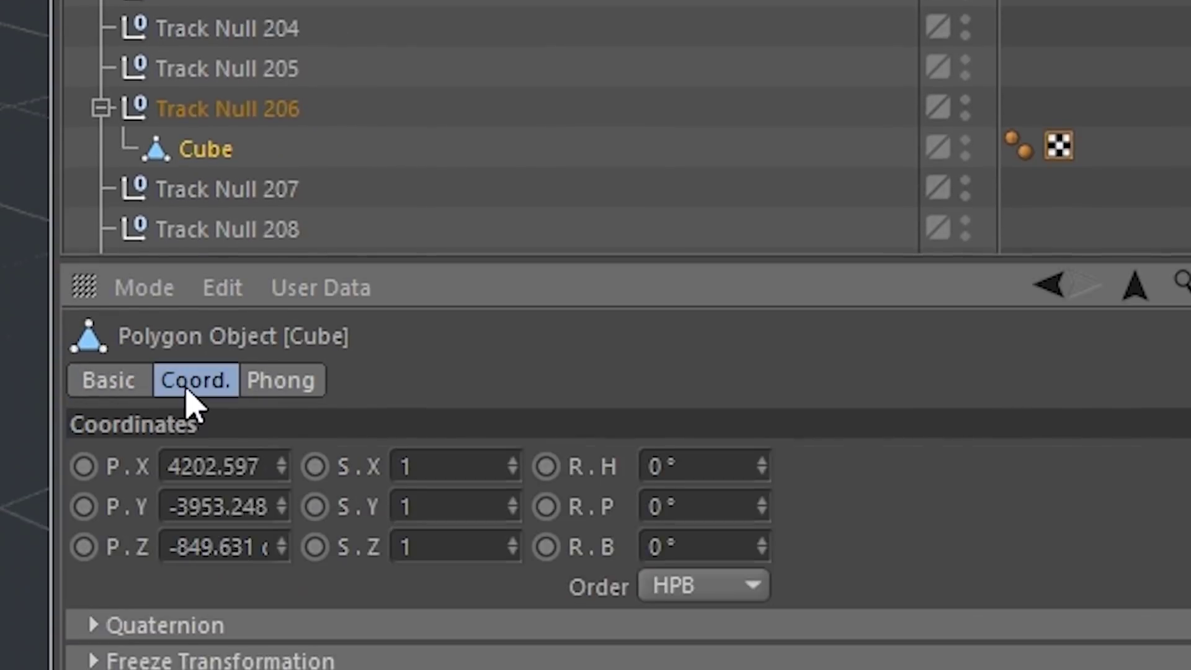
{"action": "left_click", "coordinate": [175, 445]}
{"action": "type", "text": "0"}
{"action": "key", "text": "Tab"}
{"action": "type", "text": "0"}
{"action": "key", "text": "Tab"}
{"action": "type", "text": "0"}
{"action": "key", "text": "Return"}
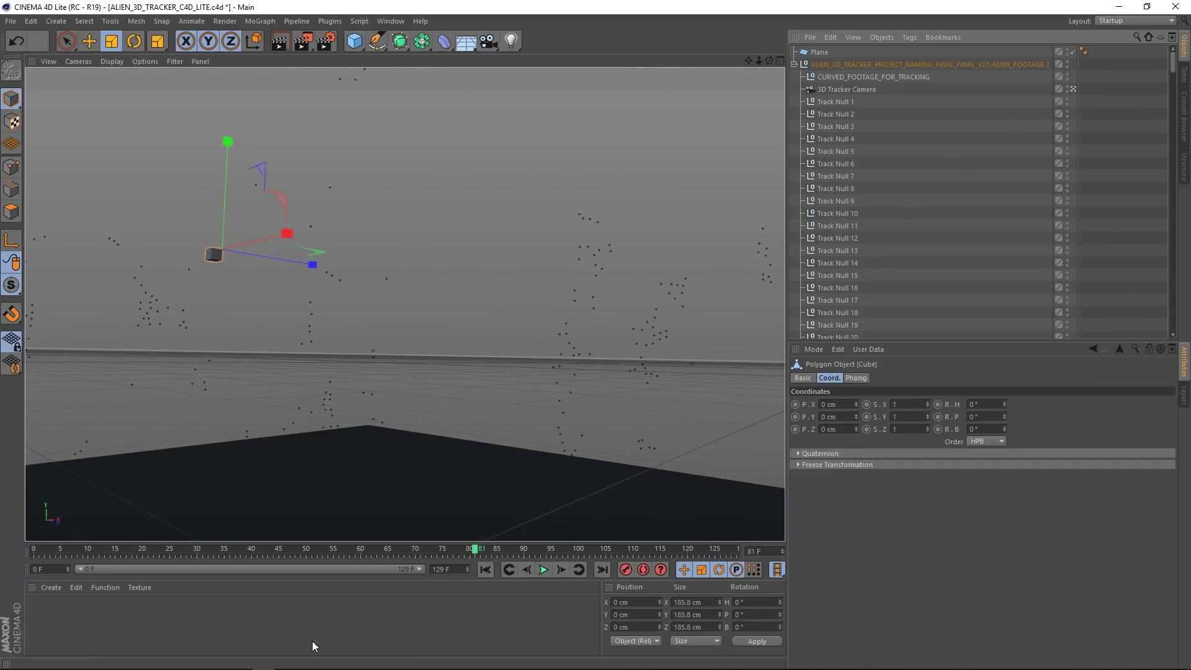
{"action": "left_click", "coordinate": [546, 572]}
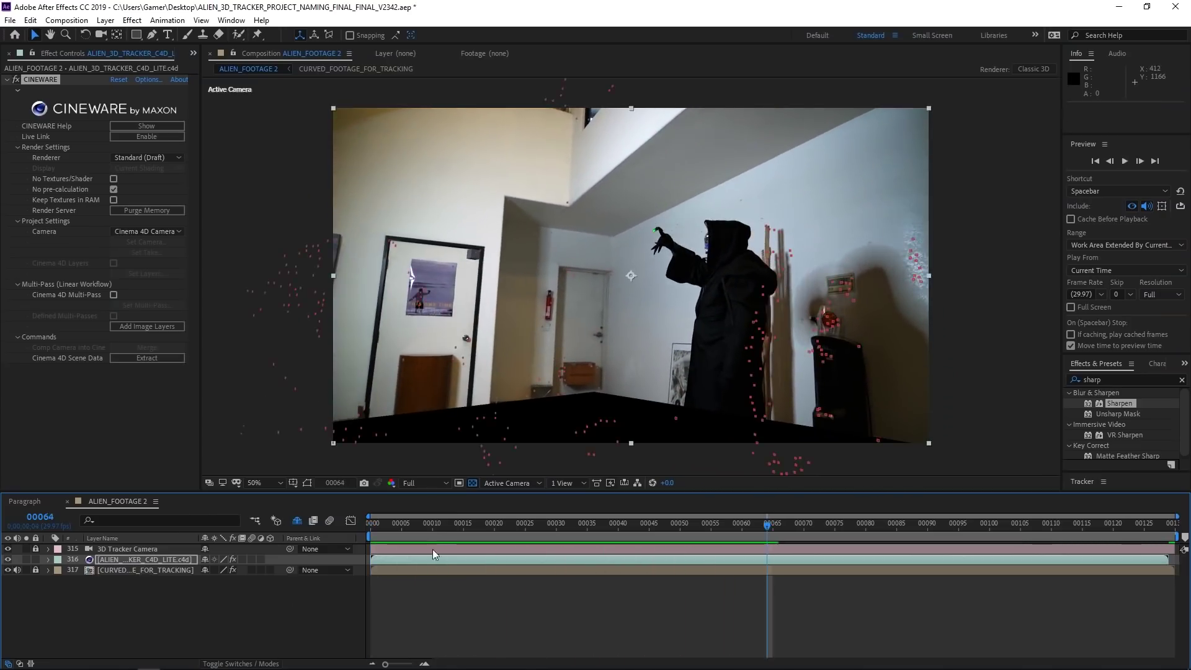
Show the C4D layer's Opacity with T, lower it, and preview the plane over the footage.
{"action": "key", "text": "space"}
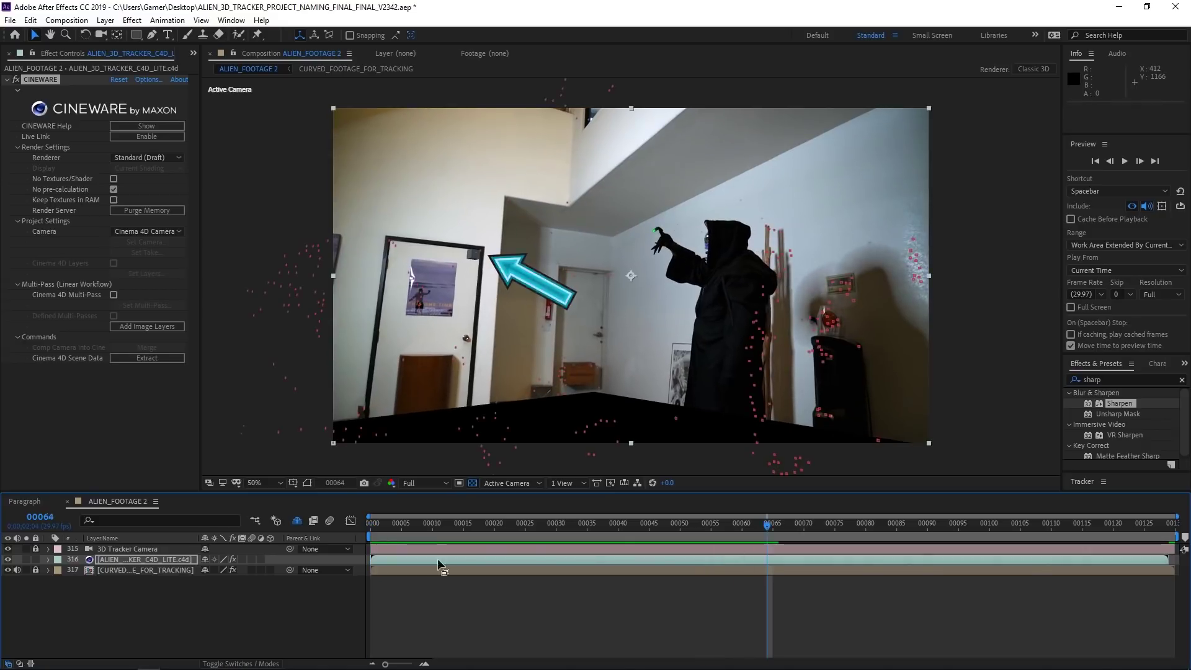
{"action": "key", "text": "space"}
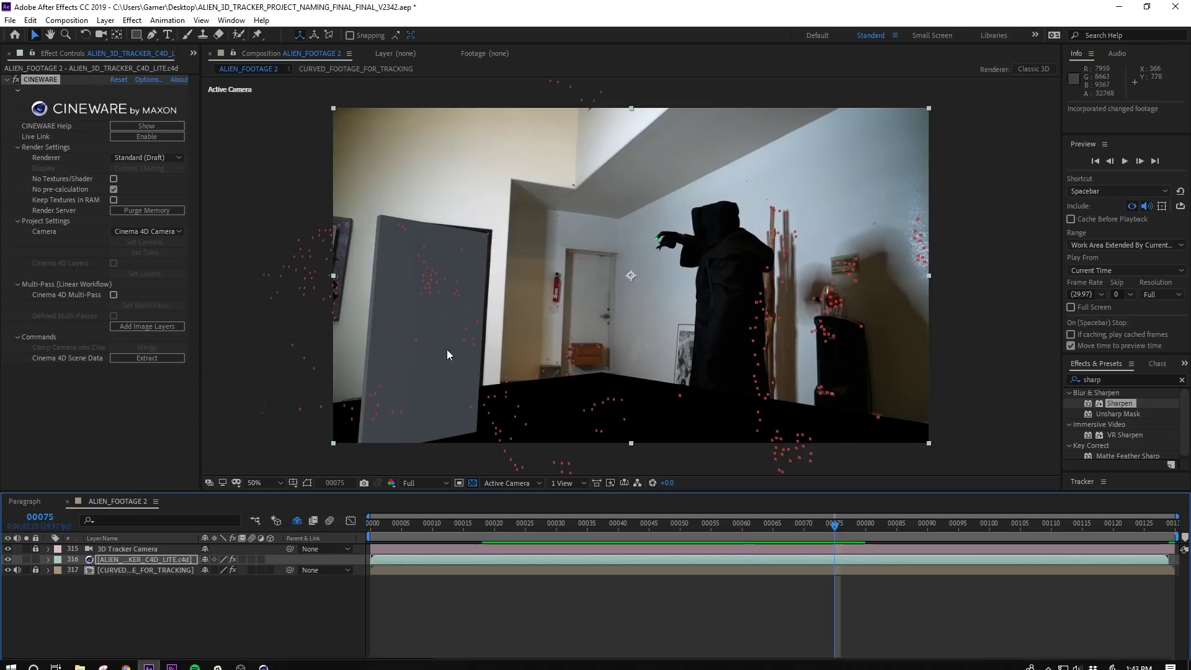
{"action": "key", "text": "t"}
{"action": "left_click_drag", "start_coordinate": [206, 570], "coordinate": [248, 565]}
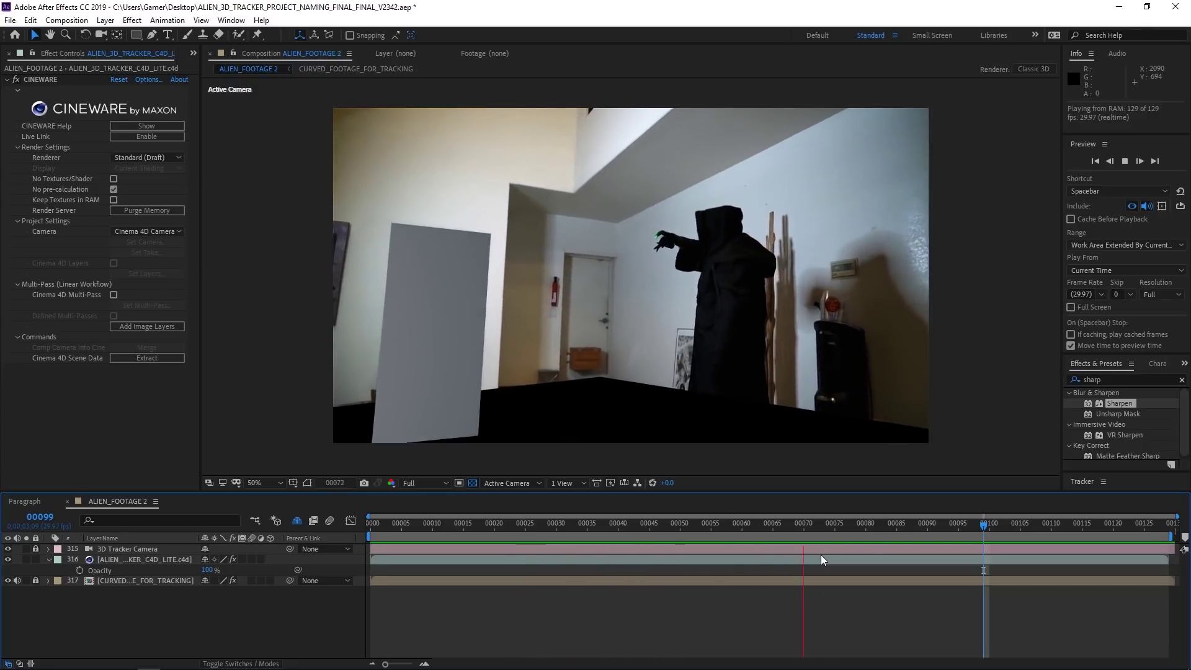
{"action": "key", "text": "space"}
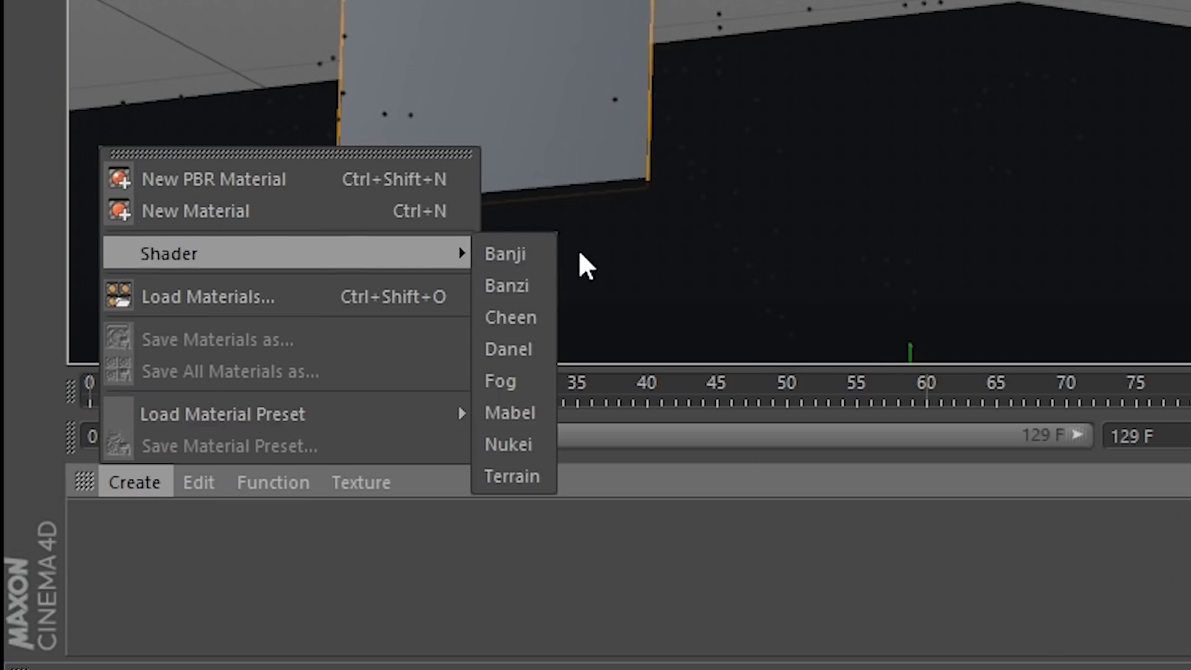
{"action": "left_click", "coordinate": [195, 211]}
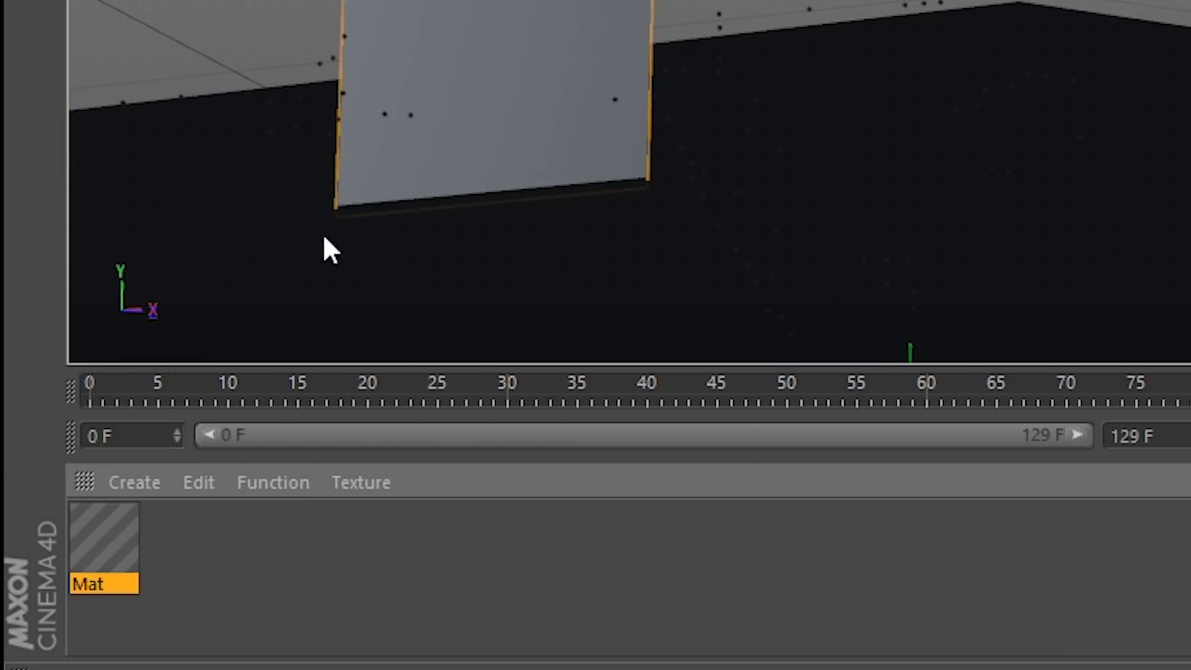
Load REFERENCE_FOOTAGE.mp4 as the new material's Color texture.
{"action": "double_click", "coordinate": [105, 538]}
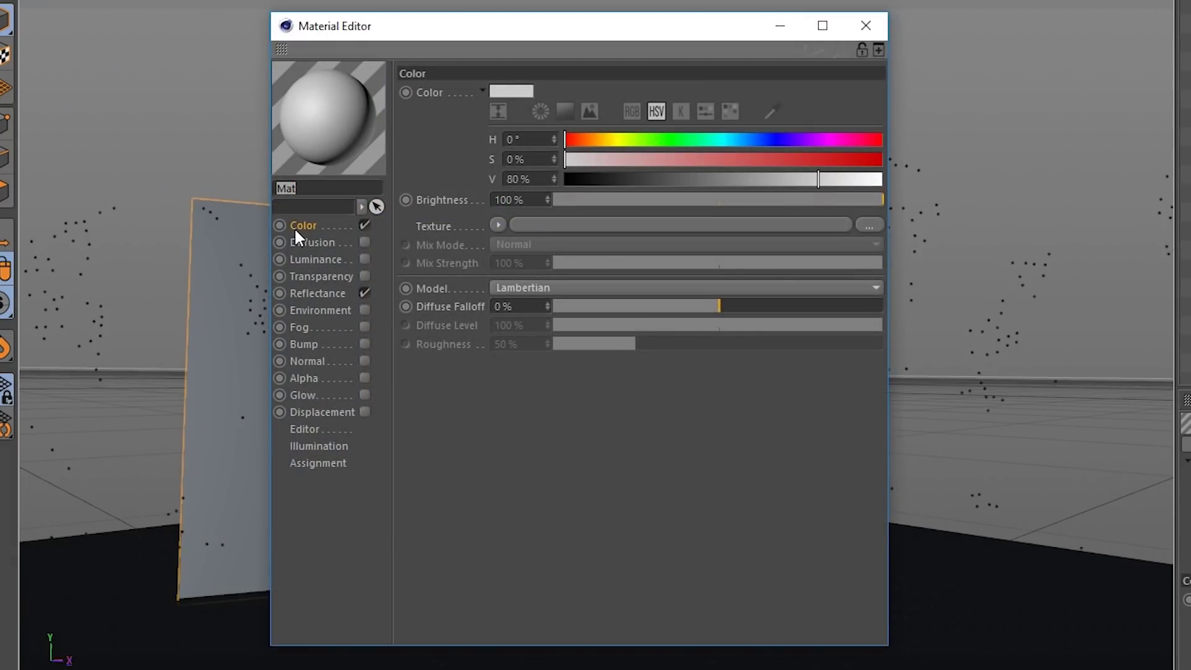
{"action": "left_click", "coordinate": [294, 227]}
{"action": "left_click", "coordinate": [867, 225]}
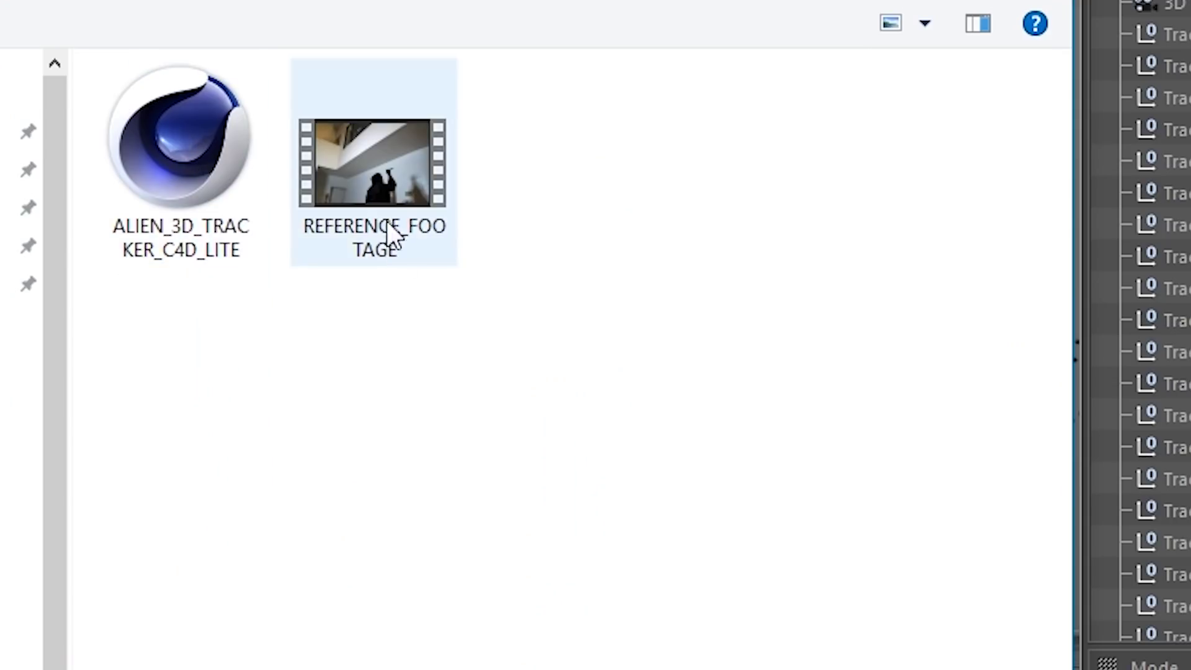
{"action": "double_click", "coordinate": [386, 221]}
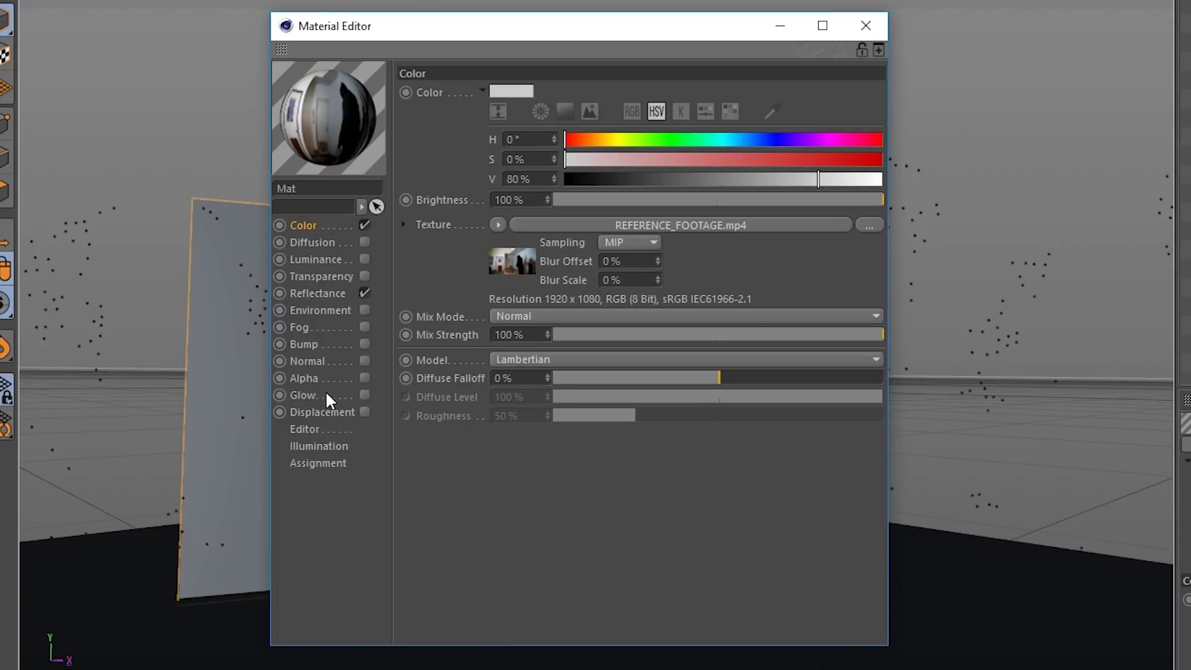
{"action": "left_click", "coordinate": [304, 429]}
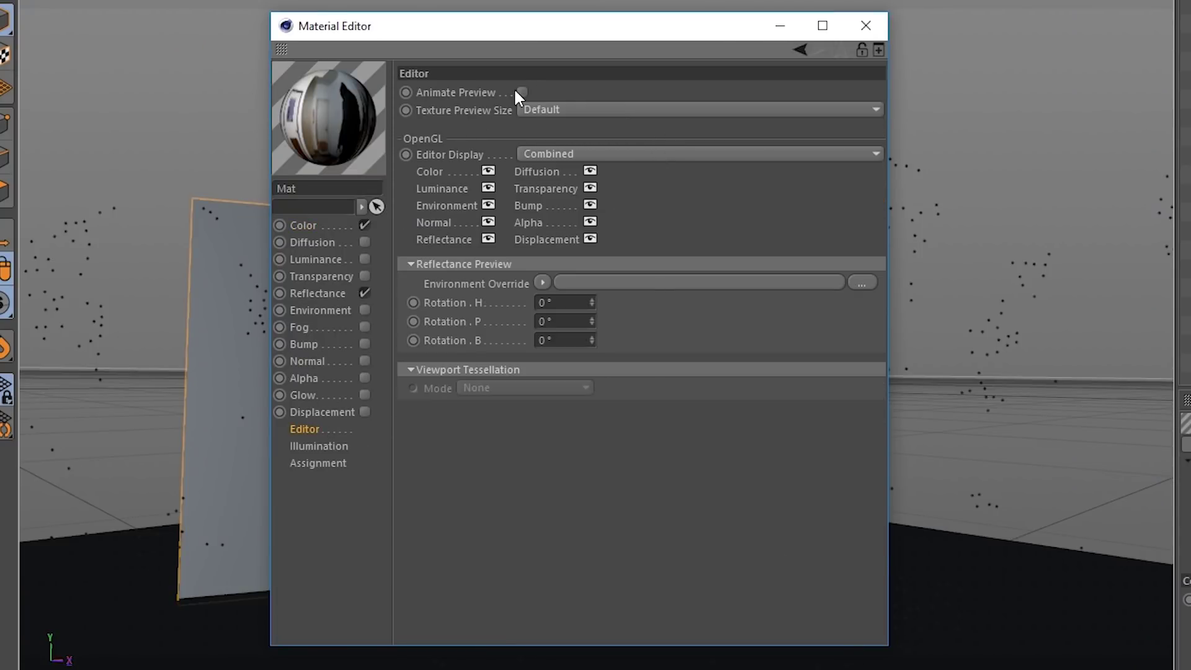
{"action": "left_click", "coordinate": [866, 25]}
Add a Background object with Mat applied, toggle the footage's visibility, and play the animation.
{"action": "left_click", "coordinate": [466, 41]}
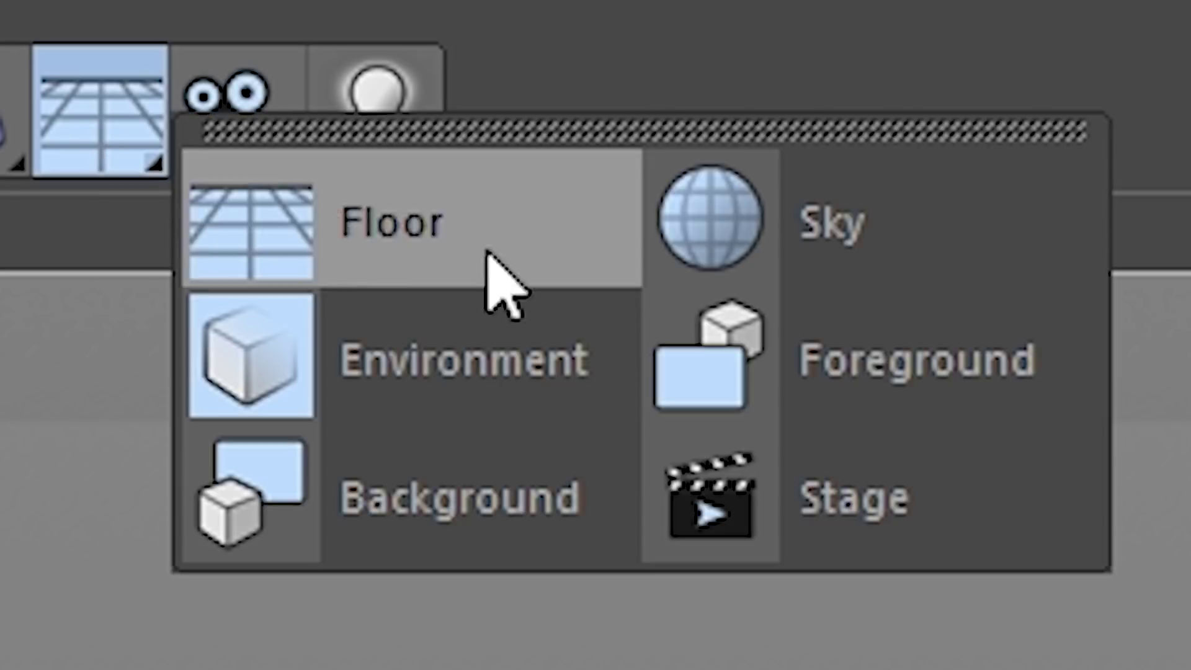
{"action": "left_click", "coordinate": [544, 117]}
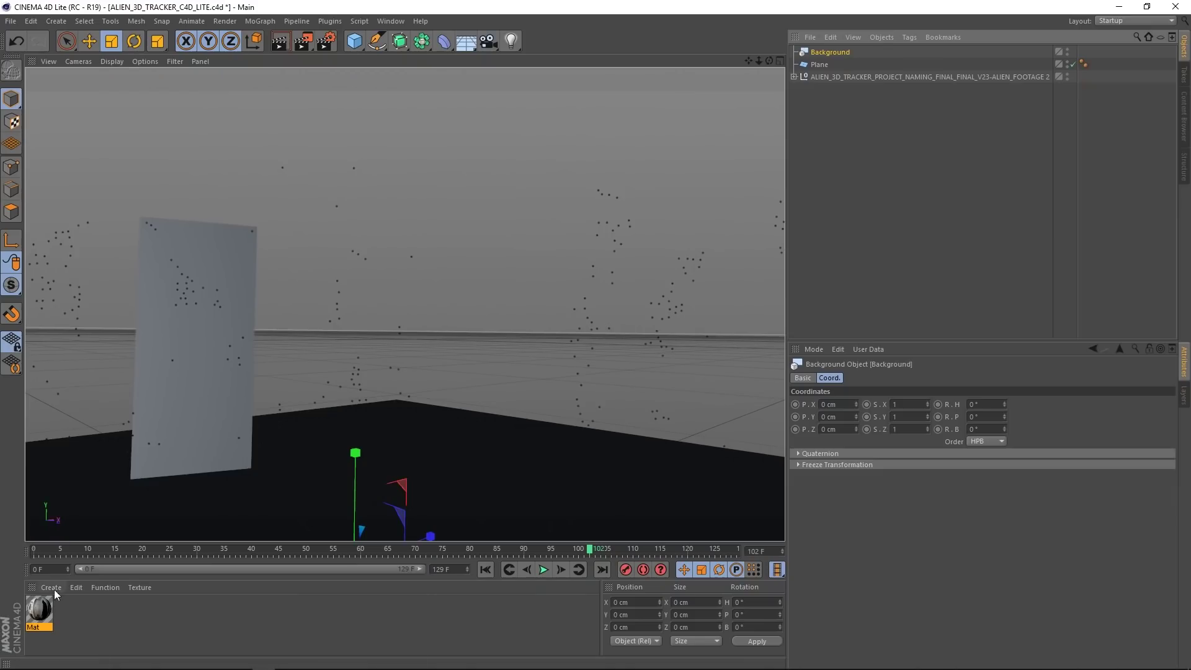
{"action": "left_click_drag", "start_coordinate": [40, 608], "coordinate": [830, 55]}
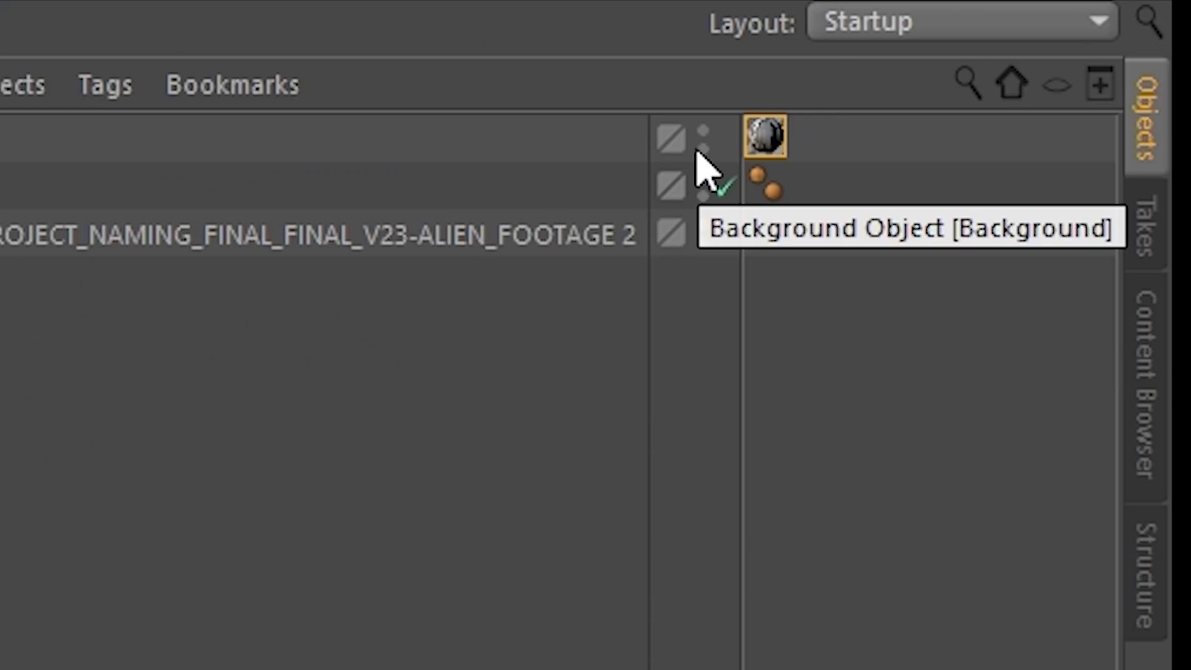
{"action": "left_click", "coordinate": [697, 152]}
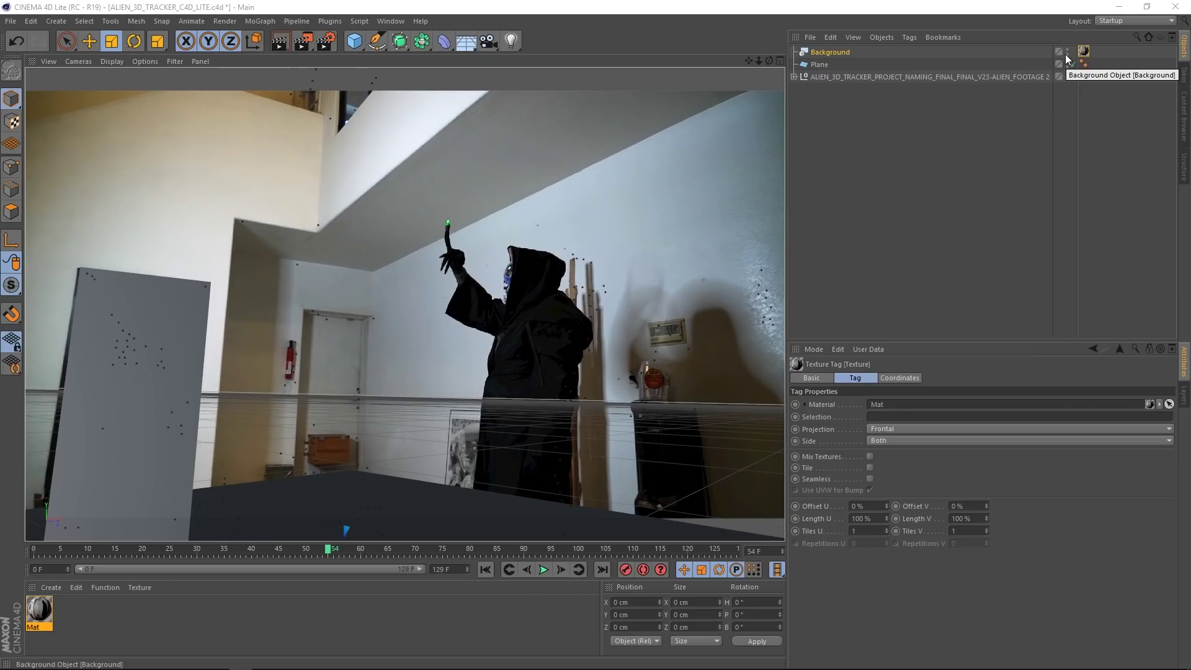
{"action": "left_click", "coordinate": [1066, 53]}
{"action": "left_click", "coordinate": [1066, 53]}
{"action": "left_click", "coordinate": [1066, 54]}
{"action": "left_click", "coordinate": [1066, 54]}
{"action": "left_click", "coordinate": [1066, 54]}
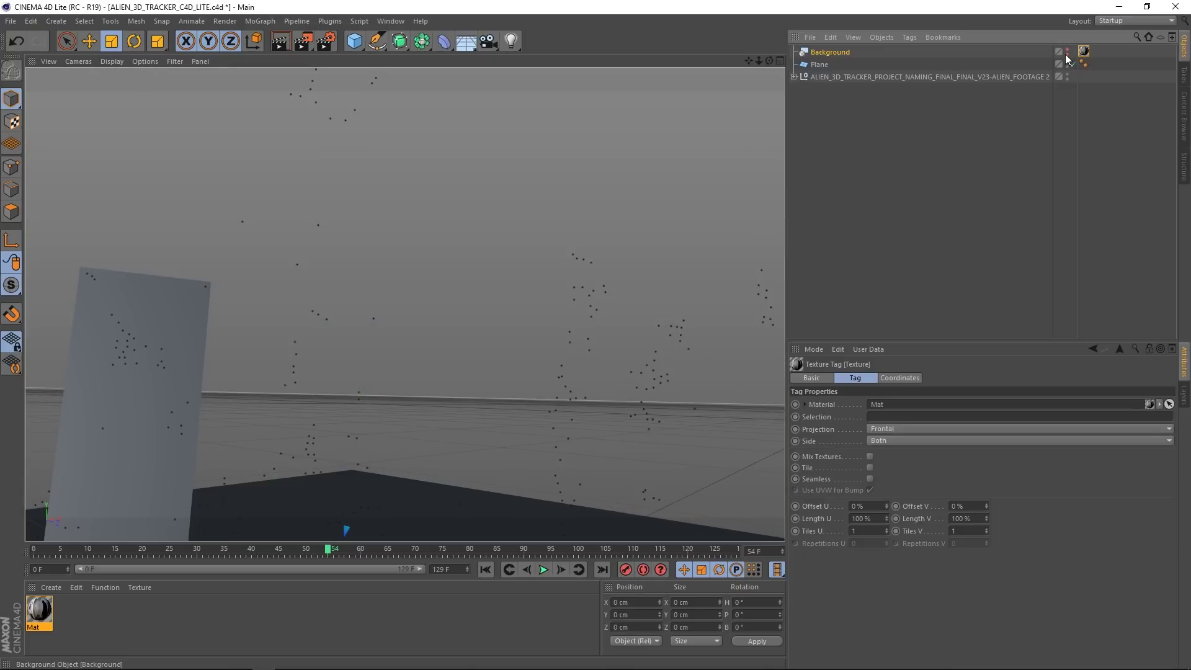
{"action": "left_click", "coordinate": [1065, 54]}
{"action": "left_click", "coordinate": [543, 569]}
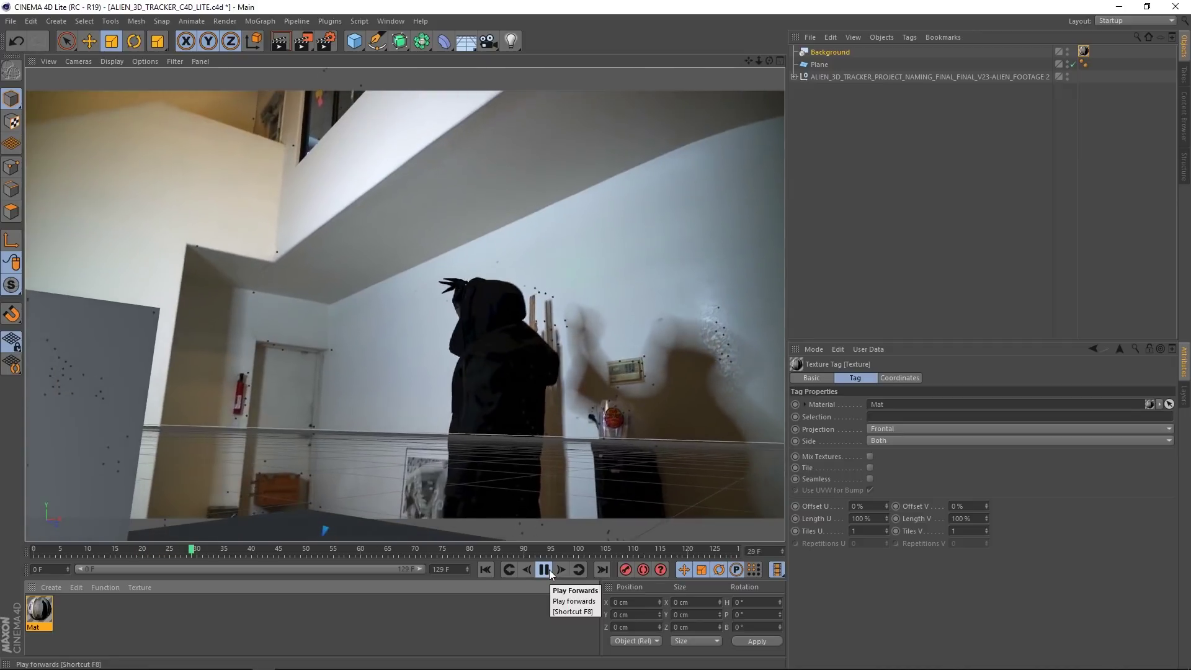
Stop playback and scale the cube to fit the cardboard box on the floor.
{"action": "left_click", "coordinate": [549, 569]}
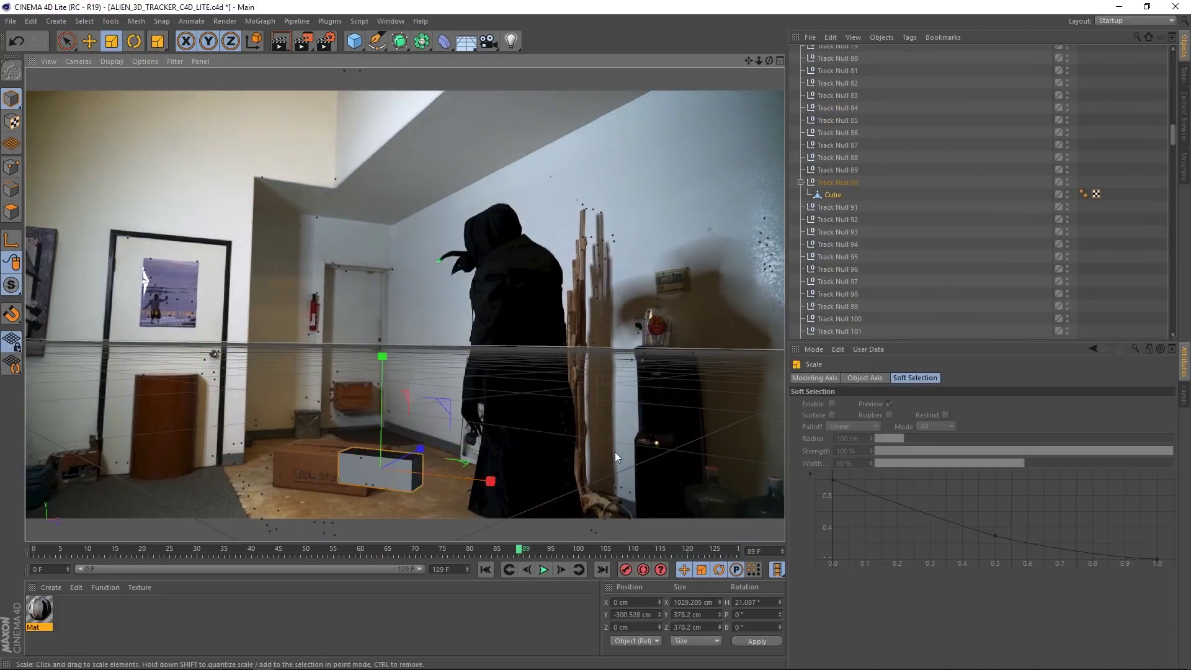
{"action": "left_click_drag", "start_coordinate": [615, 453], "coordinate": [385, 450]}
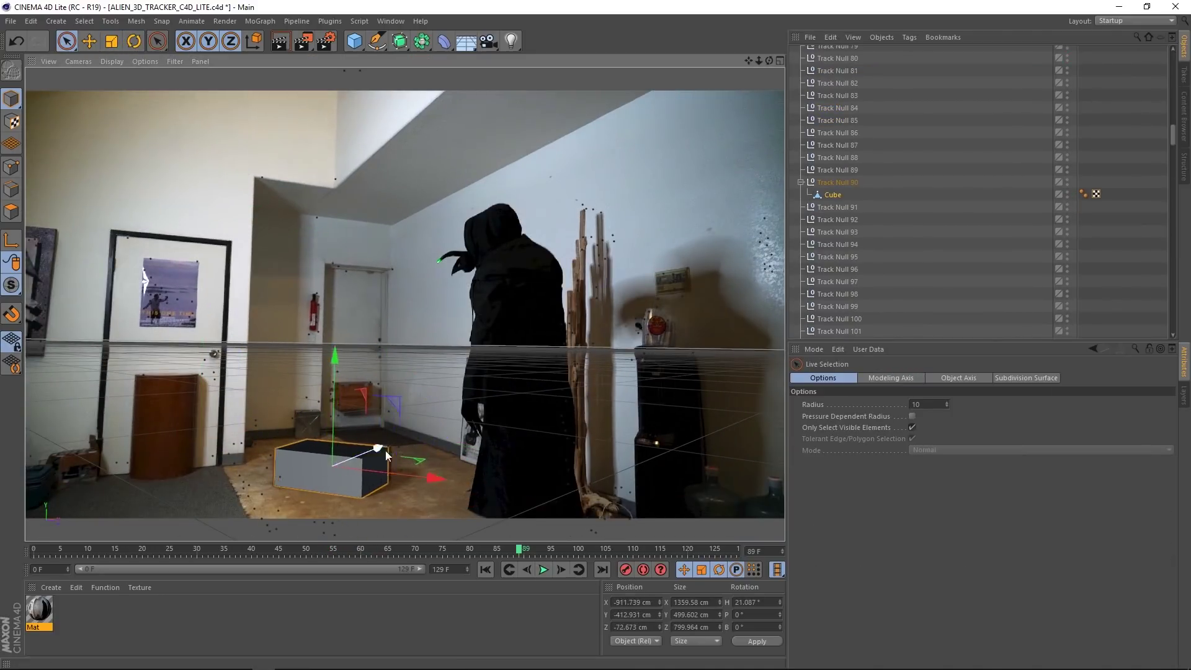
{"action": "left_click", "coordinate": [542, 569]}
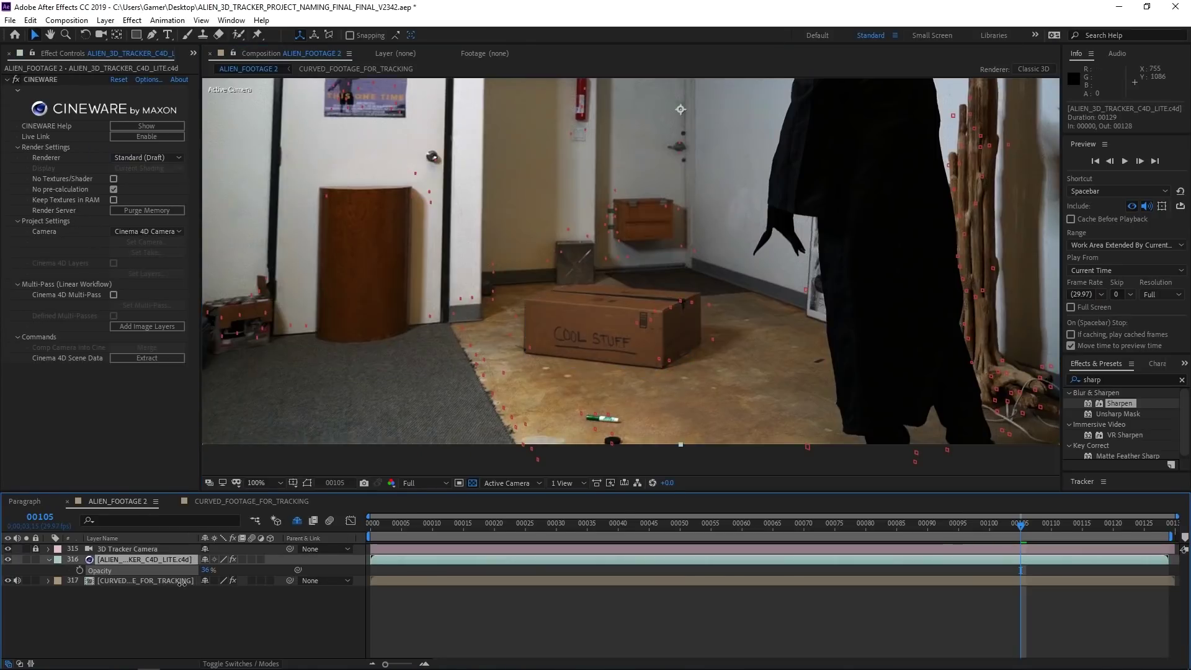
Raise the C4D layer's opacity and save the Cinema 4D scene so the composite updates.
{"action": "left_click_drag", "start_coordinate": [181, 582], "coordinate": [188, 582]}
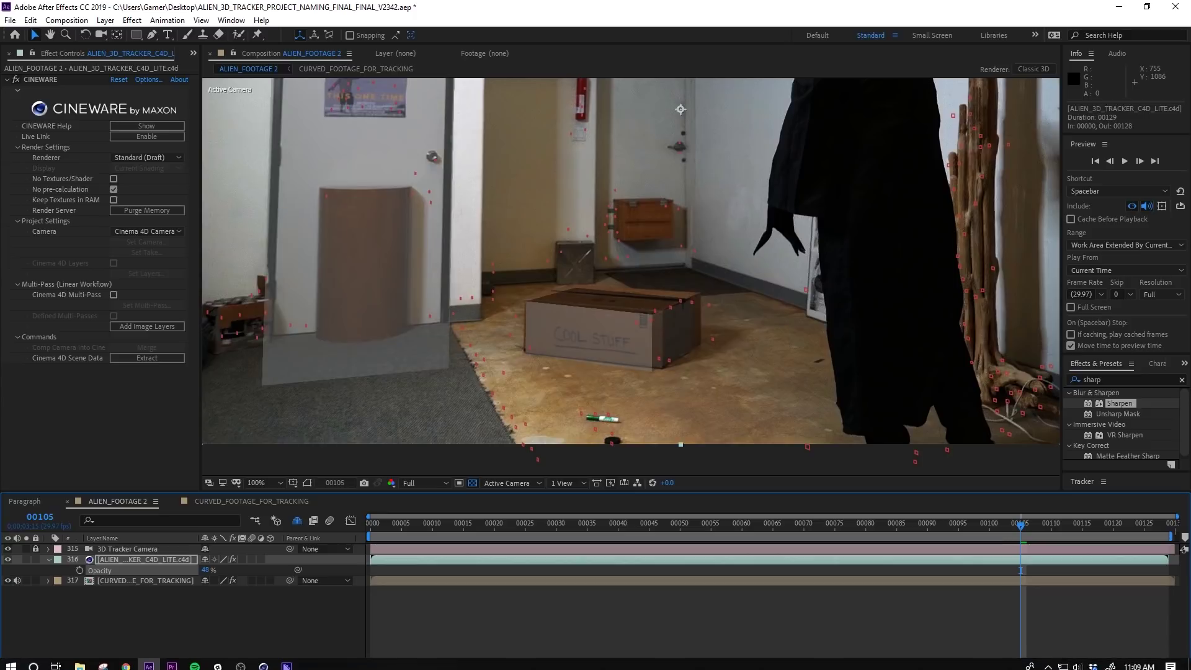
{"action": "left_click", "coordinate": [286, 660]}
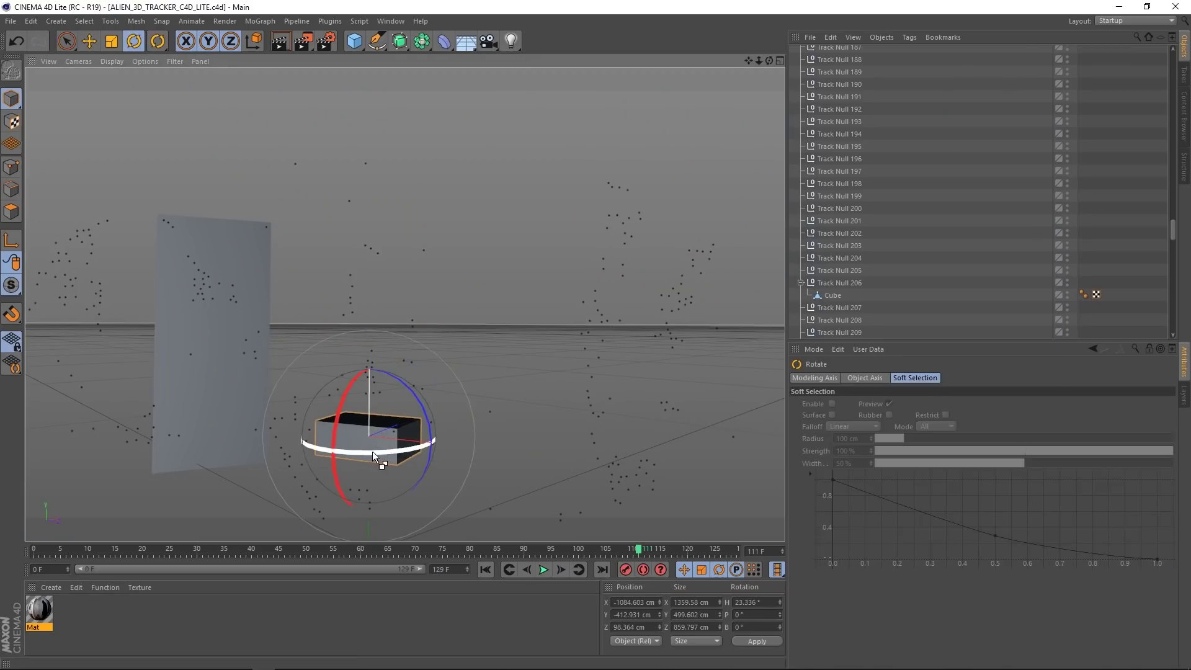
{"action": "key", "text": "t"}
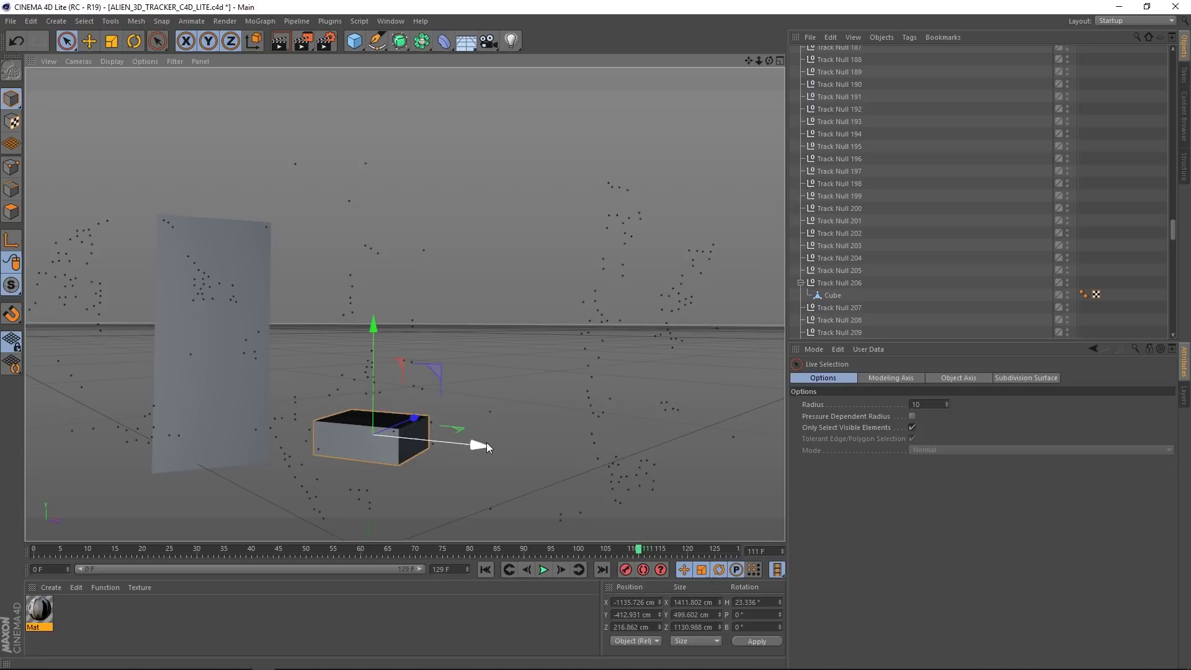
{"action": "key", "text": "alt+Tab"}
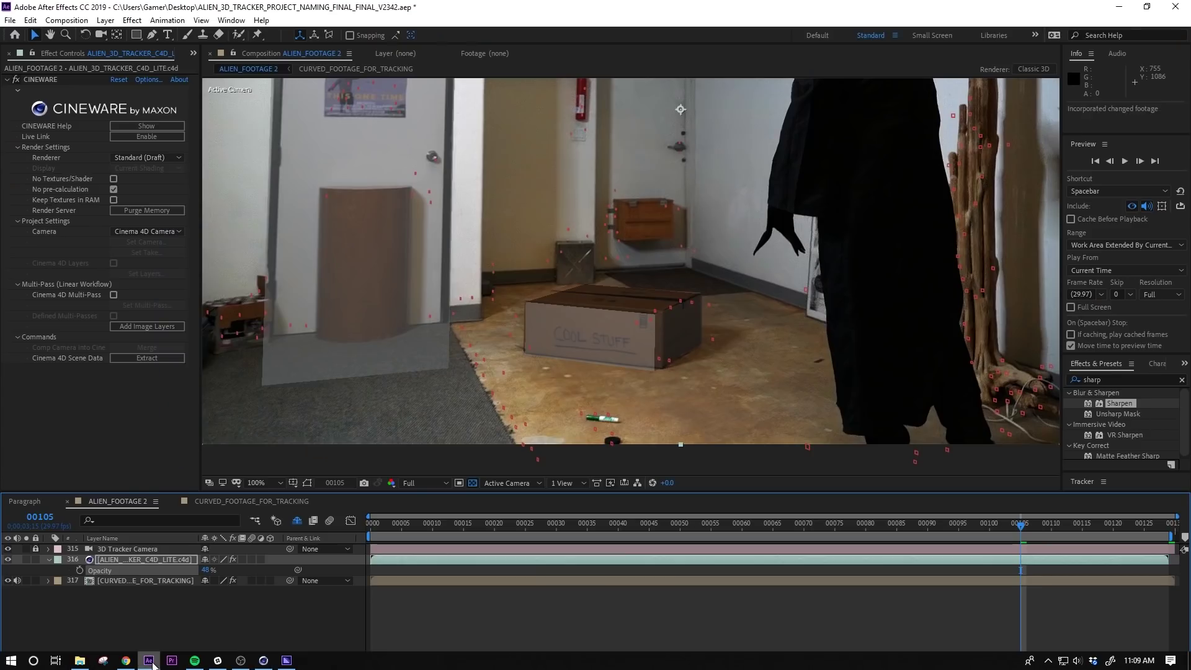
Preview the composite at 50% zoom, then select the ALIEN_3D_TRACKER_C4D_LITE.c4d layer.
{"action": "left_click", "coordinate": [338, 633]}
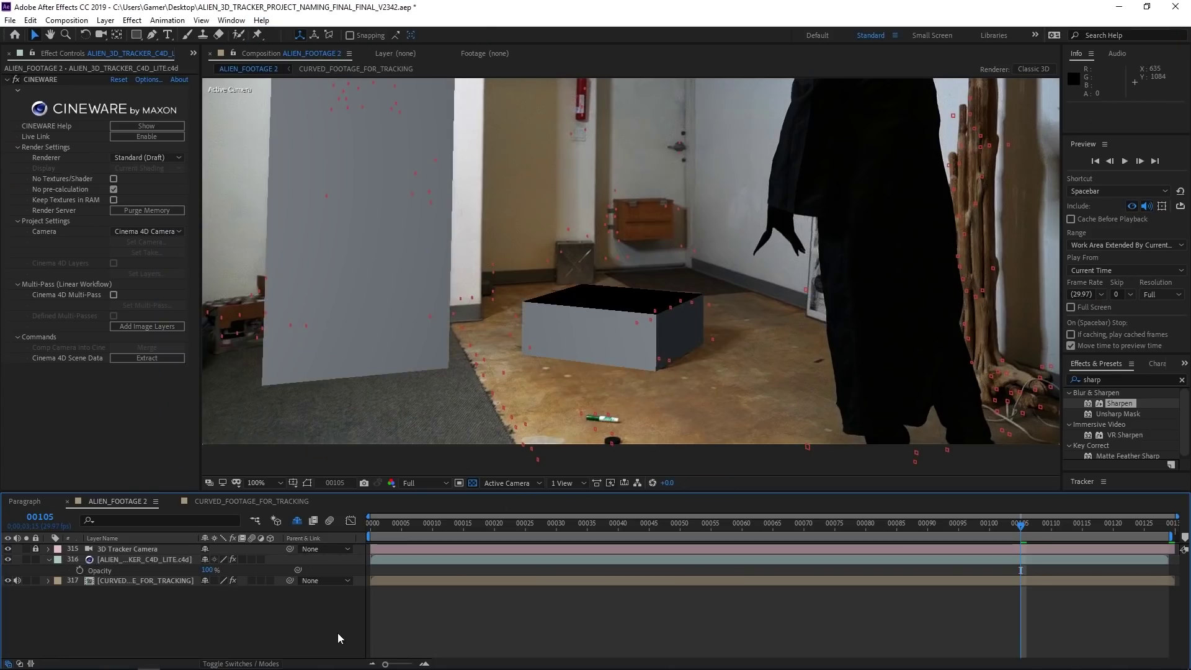
{"action": "key", "text": "period"}
{"action": "key", "text": "comma"}
{"action": "key", "text": "comma"}
{"action": "key", "text": "space"}
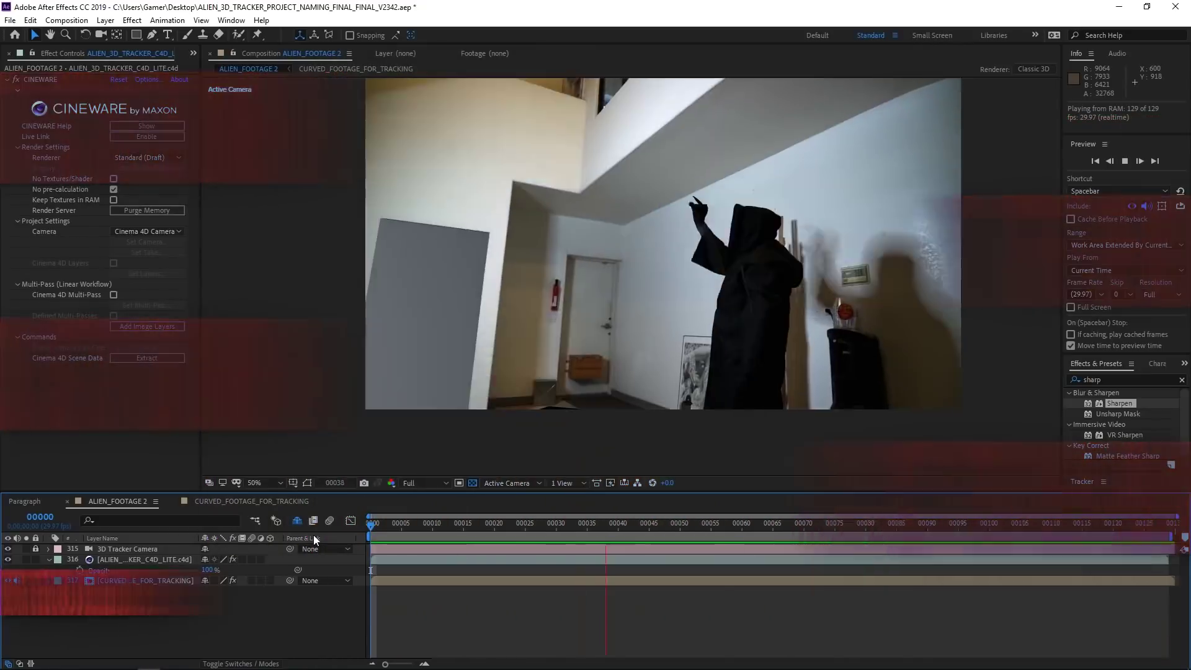
{"action": "key", "text": "space"}
{"action": "left_click", "coordinate": [175, 560]}
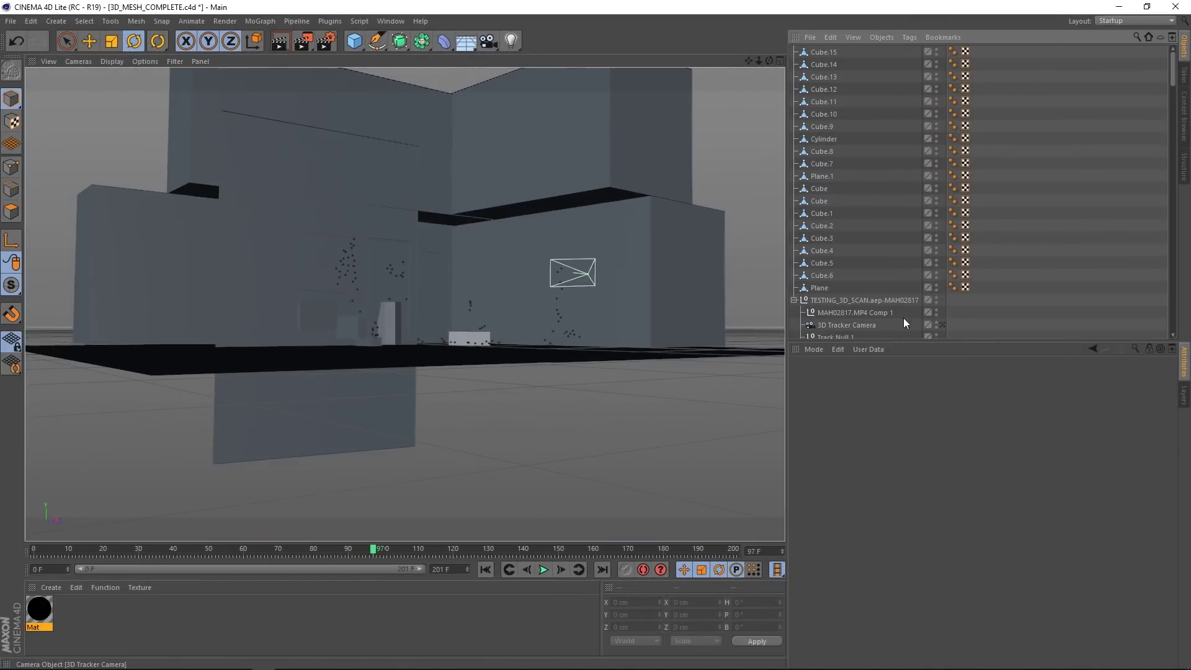
Orbit up to view the 3D_MESH_COMPLETE room's cube blockout from above.
{"action": "left_click_drag", "start_coordinate": [397, 268], "coordinate": [695, 355], "text": "alt"}
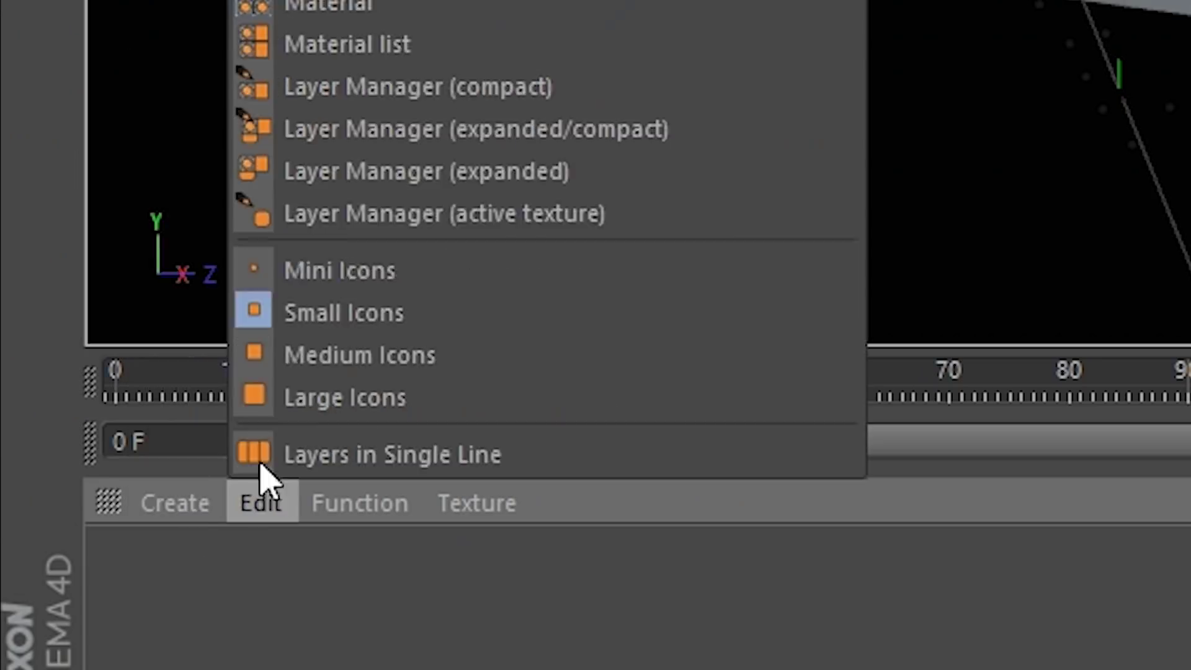
Create a new material with Reflectance off and a Proximal shader as its Color texture.
{"action": "left_click", "coordinate": [51, 587]}
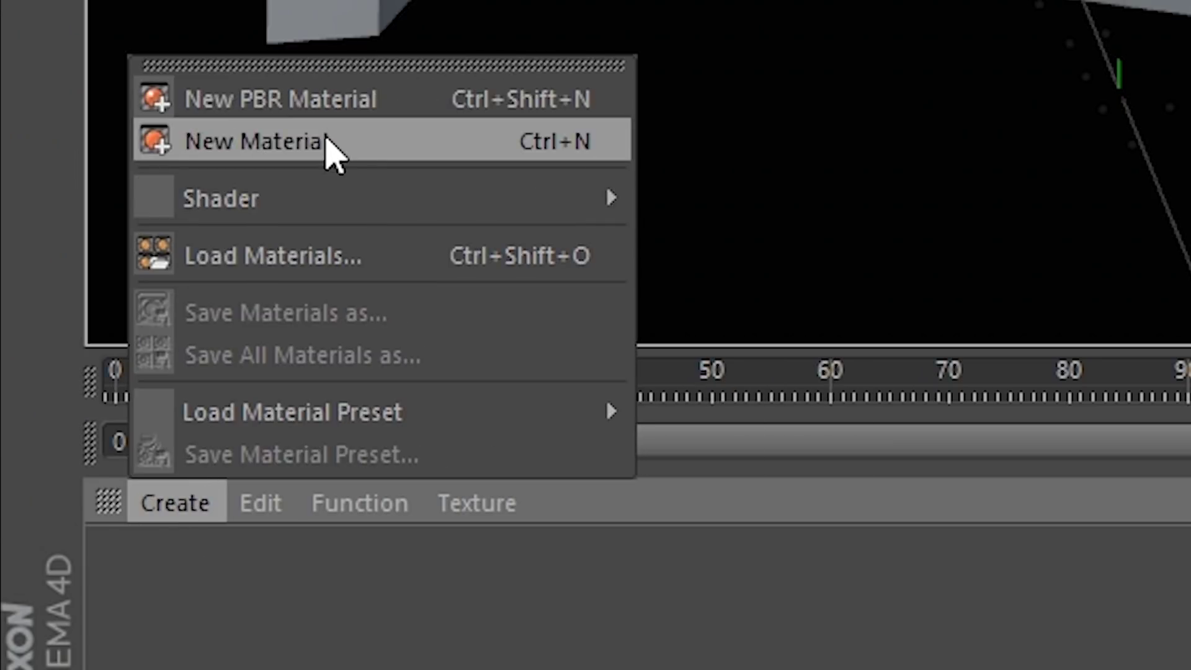
{"action": "left_click", "coordinate": [97, 482]}
{"action": "double_click", "coordinate": [39, 607]}
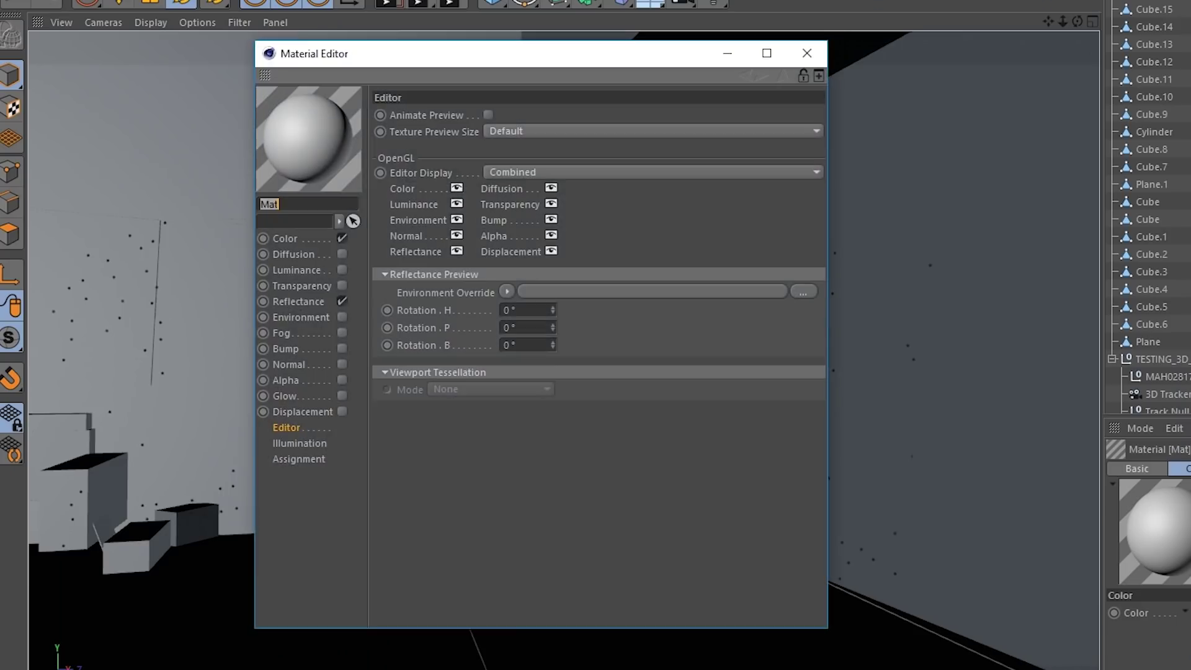
{"action": "left_click", "coordinate": [342, 300]}
{"action": "left_click", "coordinate": [286, 238]}
{"action": "left_click", "coordinate": [466, 239]}
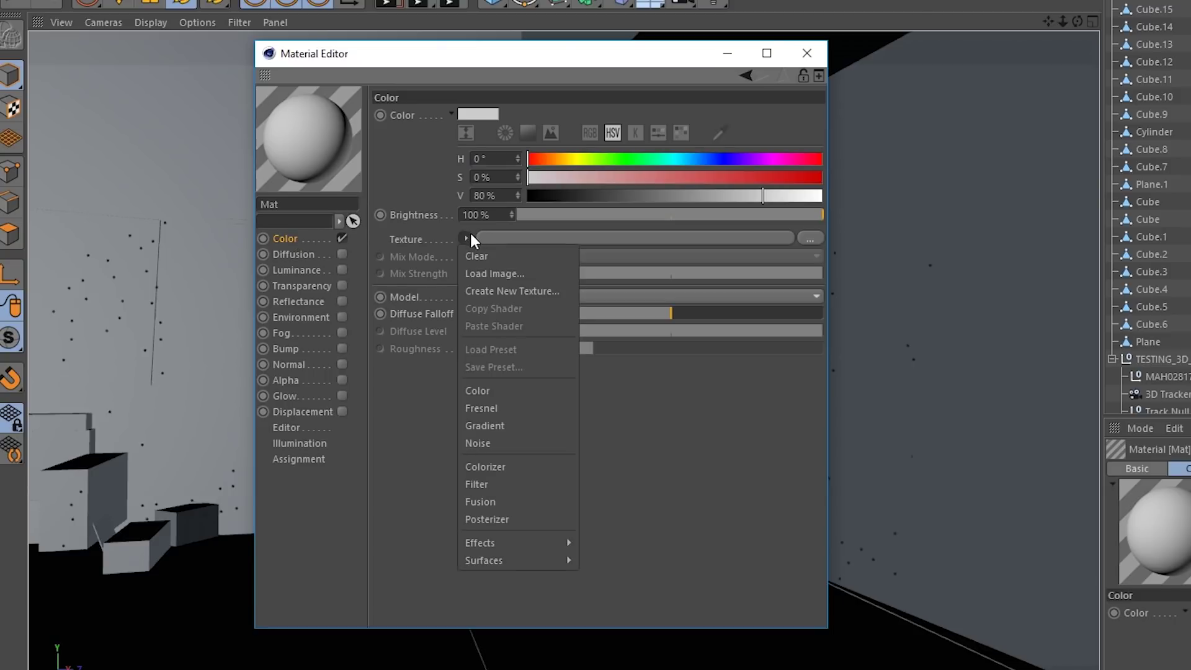
{"action": "mouse_move", "coordinate": [568, 543]}
{"action": "left_click", "coordinate": [604, 669]}
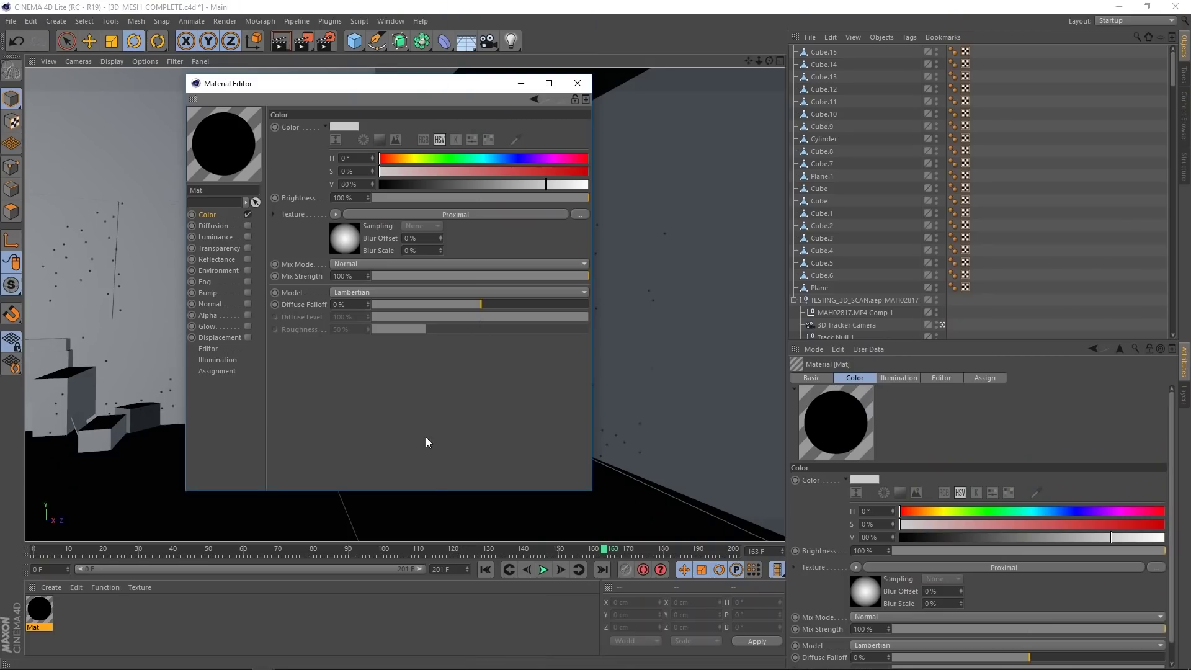
Add the room objects to the Proximal shader's object list and set End Distance to 2%.
{"action": "left_click", "coordinate": [355, 232]}
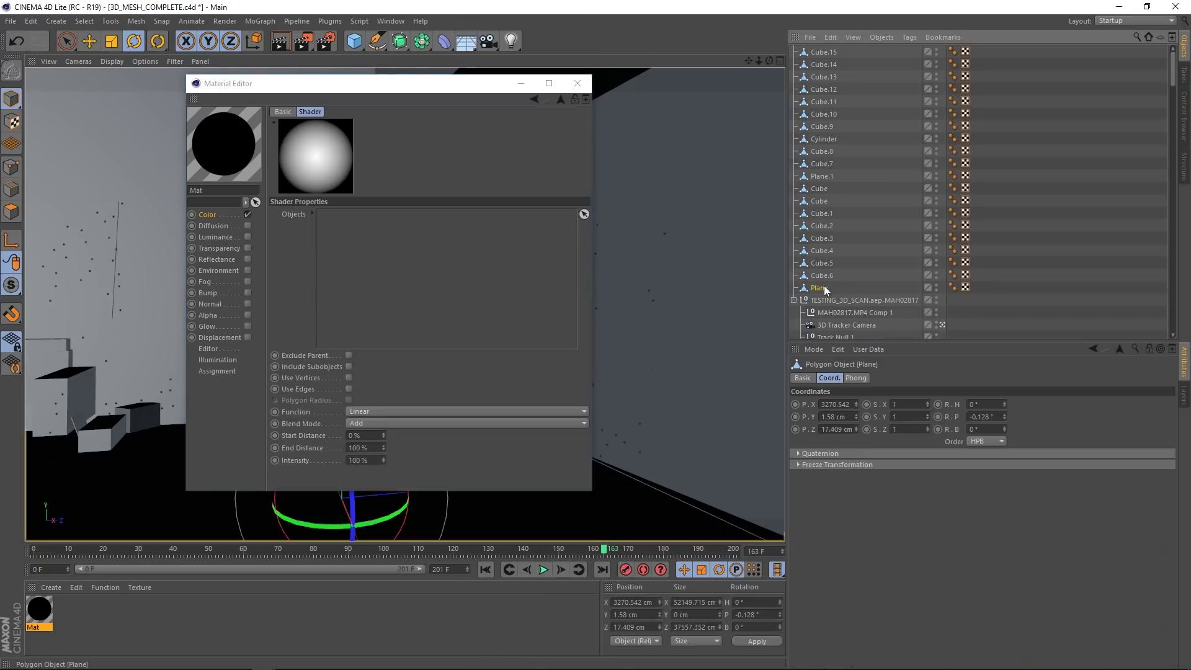
{"action": "left_click_drag", "start_coordinate": [837, 161], "coordinate": [434, 282]}
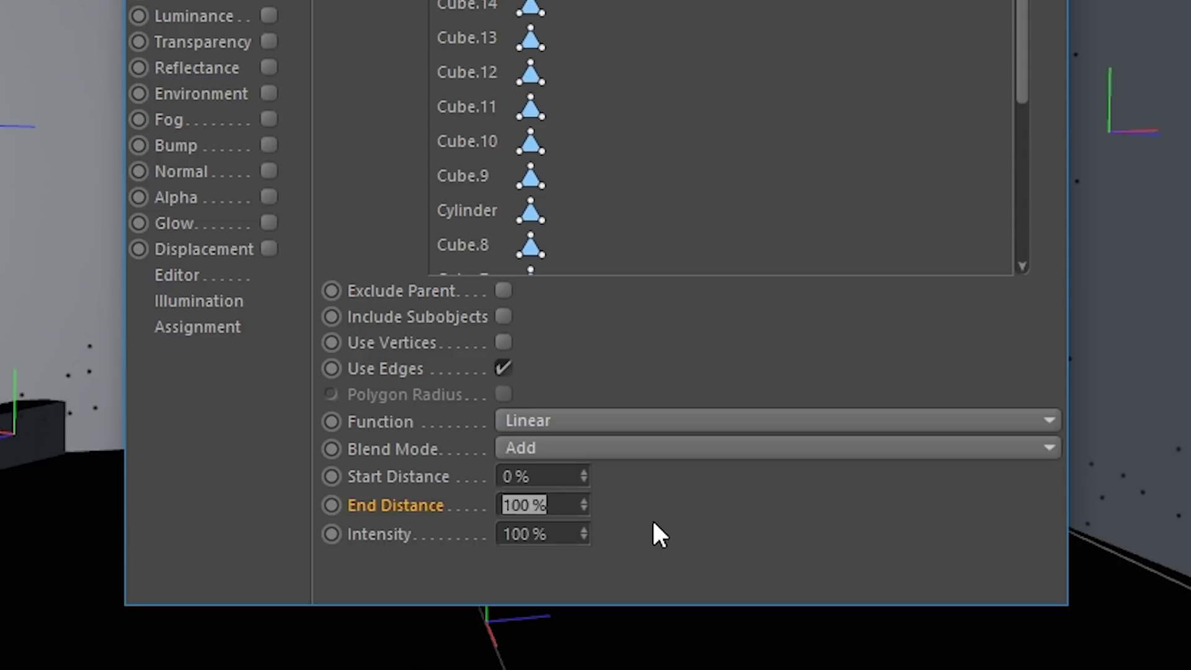
{"action": "type", "text": "2"}
{"action": "key", "text": "Return"}
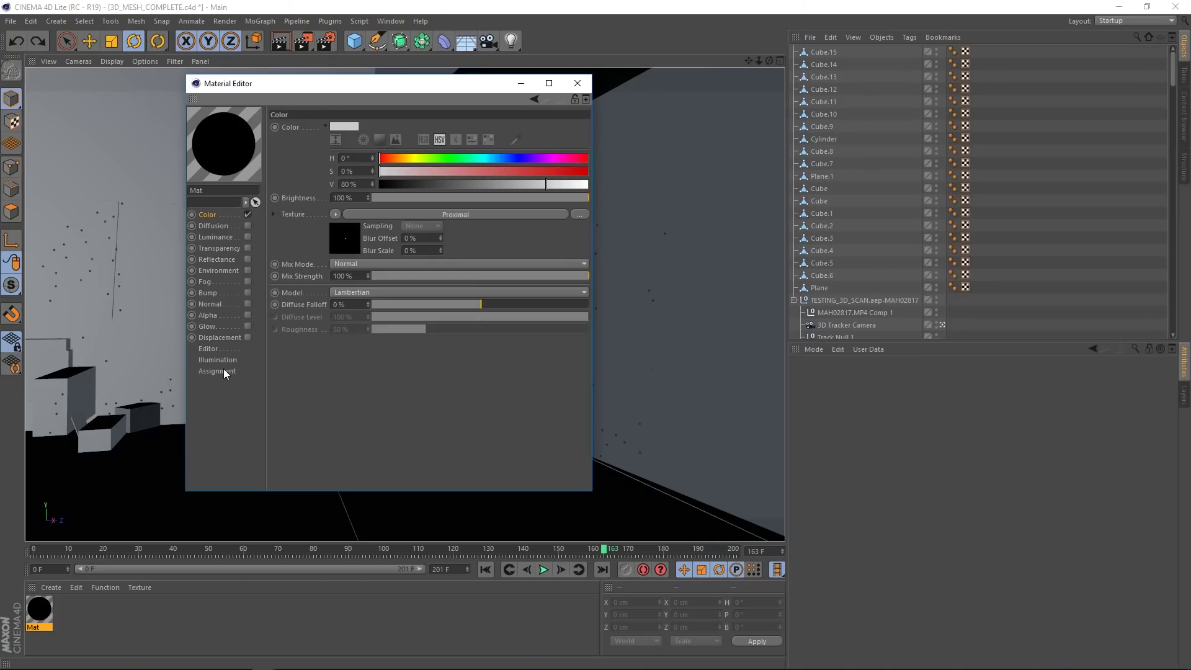
Drag Cube.15 through Plane into the material's Assignment list, then close the Material Editor.
{"action": "left_click", "coordinate": [225, 371]}
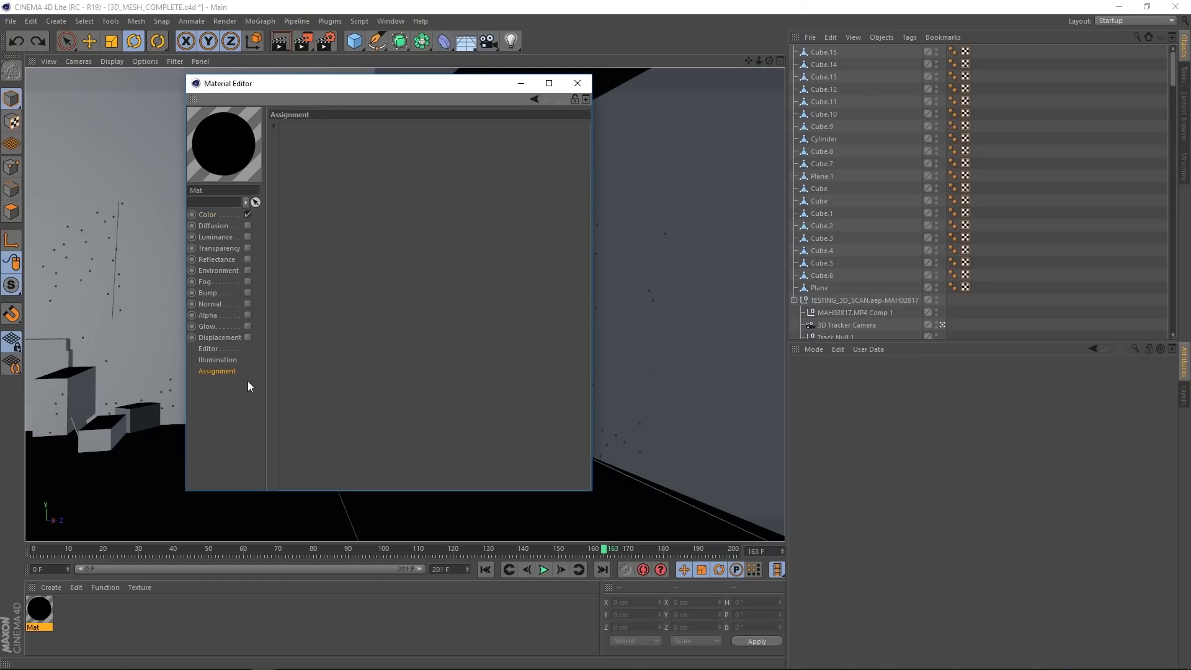
{"action": "left_click", "coordinate": [820, 288]}
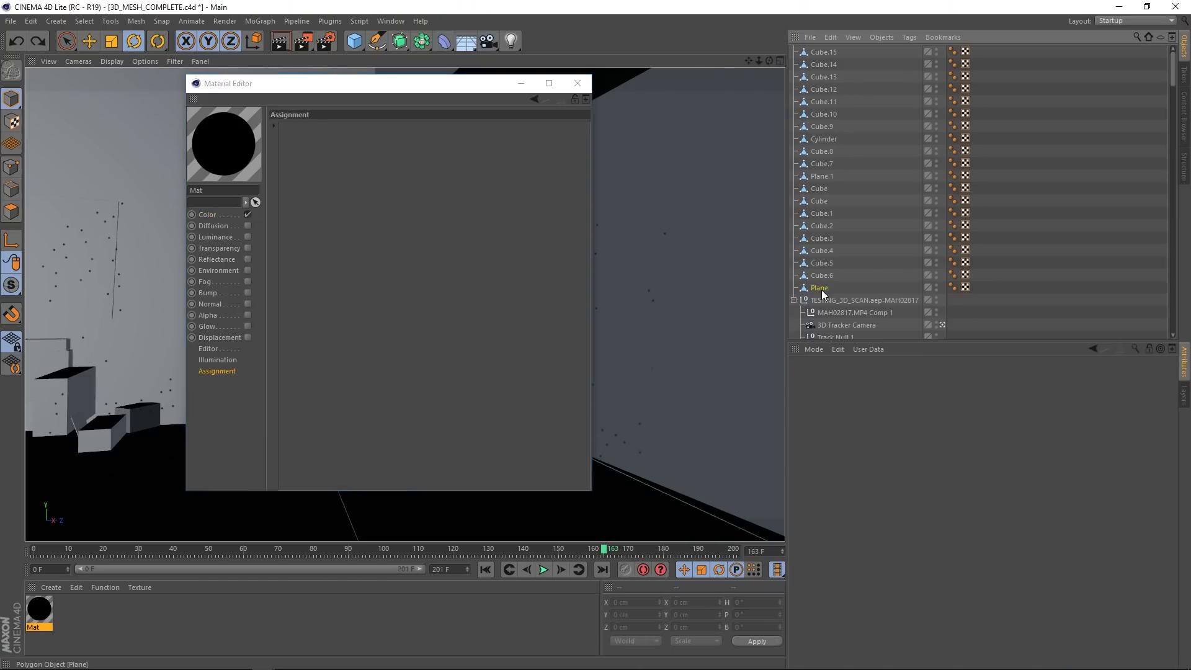
{"action": "left_click", "coordinate": [824, 55], "text": "shift"}
{"action": "left_click_drag", "start_coordinate": [513, 279], "coordinate": [451, 283]}
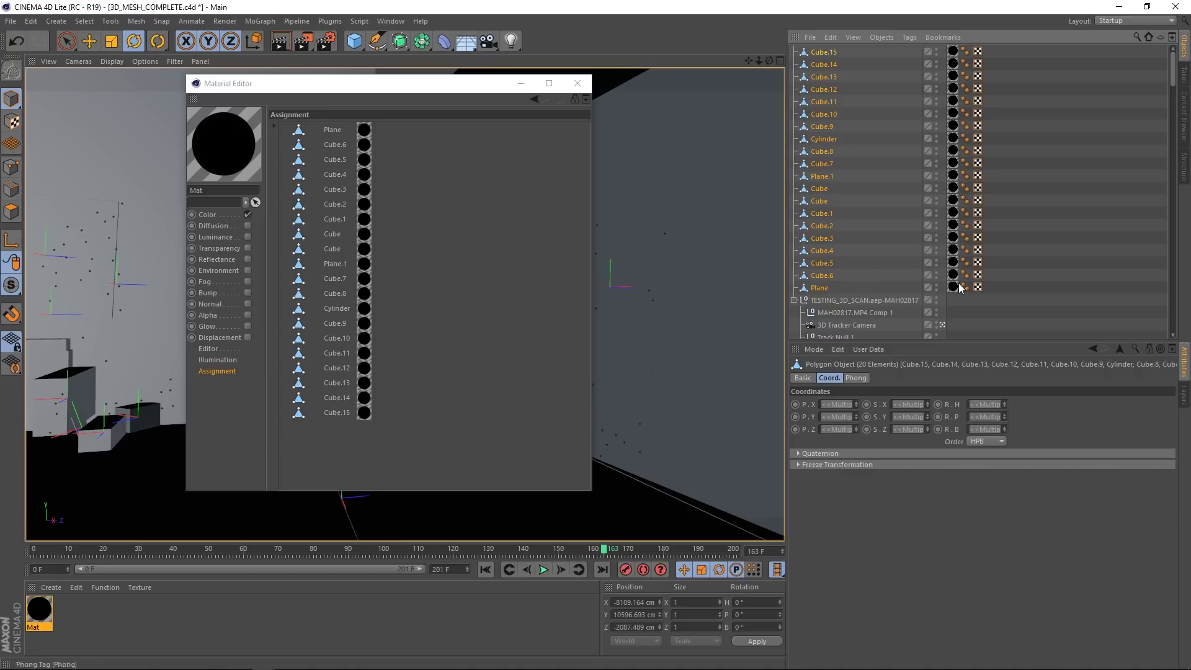
{"action": "left_click", "coordinate": [577, 83]}
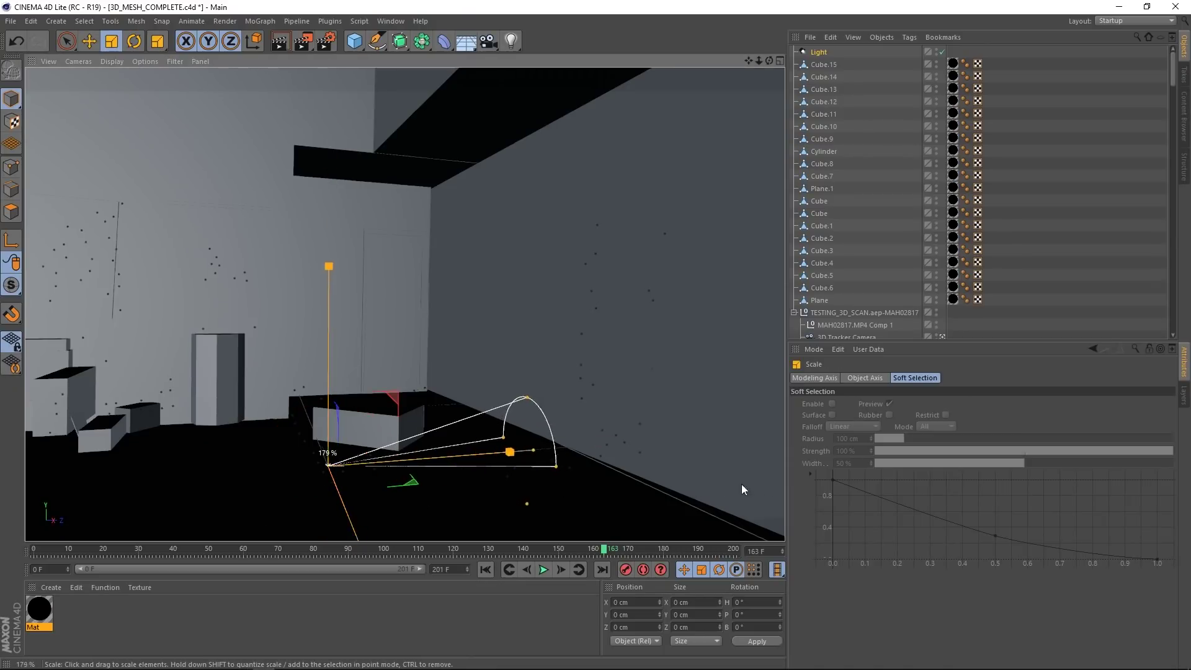
Raise the spotlight from the floor to mid-wall and turn its heading to about 81°.
{"action": "key", "text": "e"}
{"action": "left_click_drag", "start_coordinate": [329, 410], "coordinate": [329, 186]}
{"action": "key", "text": "r"}
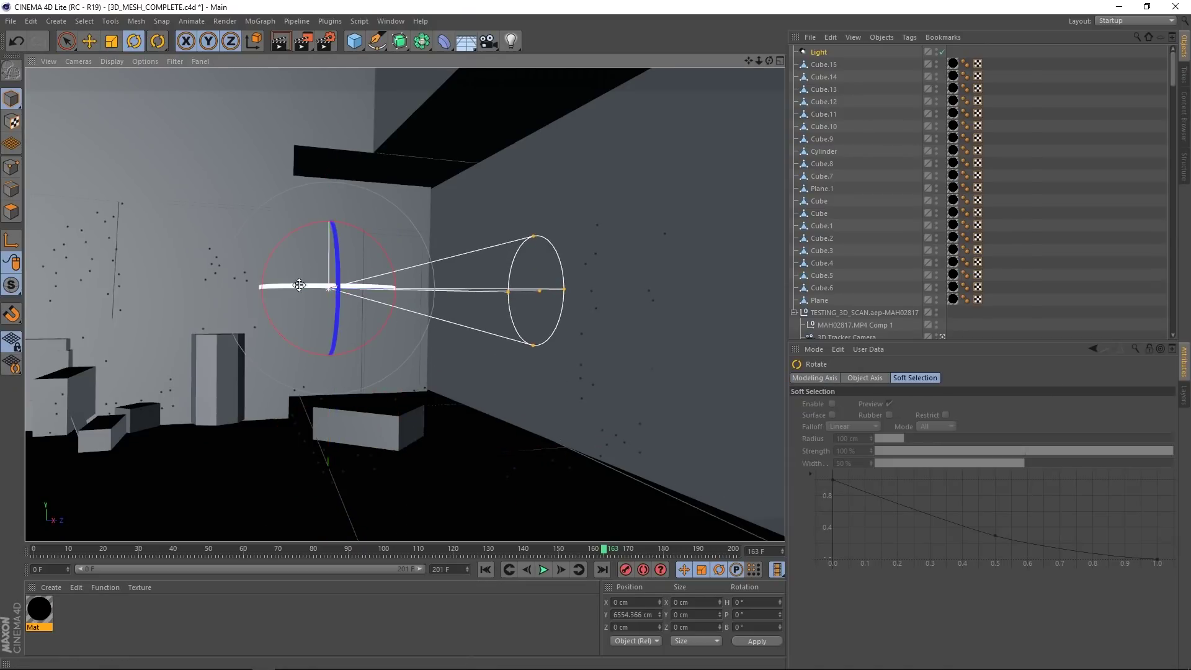
{"action": "left_click_drag", "start_coordinate": [299, 285], "coordinate": [425, 296]}
Orbit the room, check the light's settings, and view the scene through the tracker camera.
{"action": "left_click_drag", "start_coordinate": [882, 339], "coordinate": [525, 392], "text": "alt"}
{"action": "key", "text": "9"}
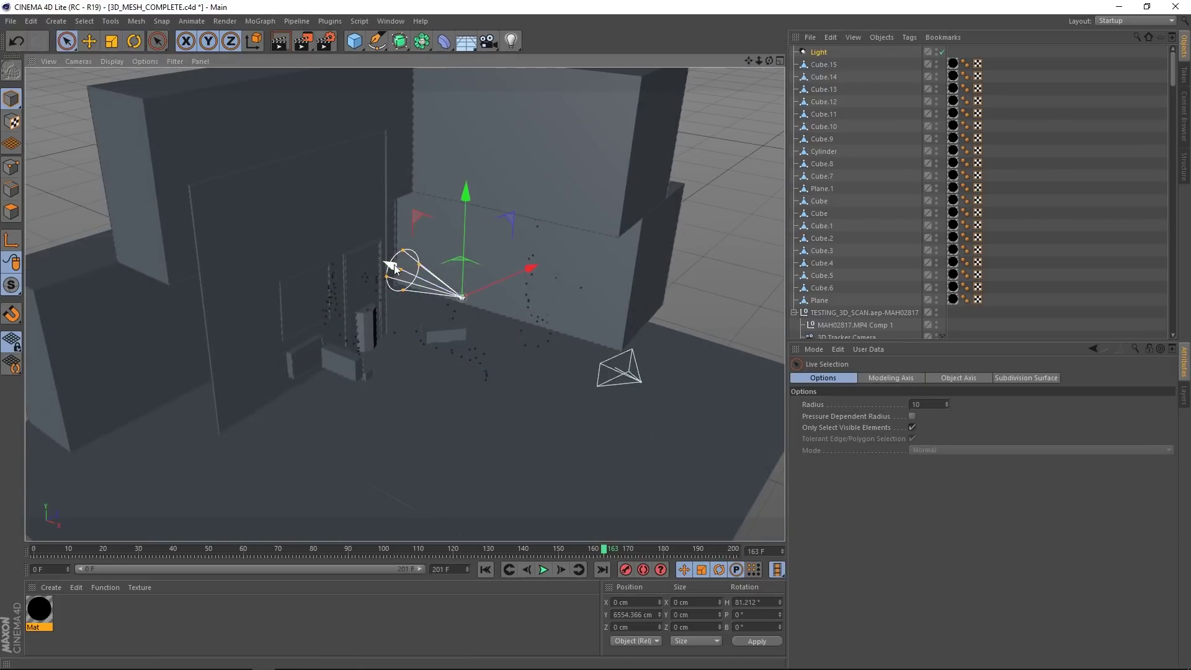
{"action": "left_click_drag", "start_coordinate": [600, 349], "coordinate": [629, 276], "text": "alt"}
{"action": "left_click_drag", "start_coordinate": [581, 323], "coordinate": [615, 312], "text": "alt"}
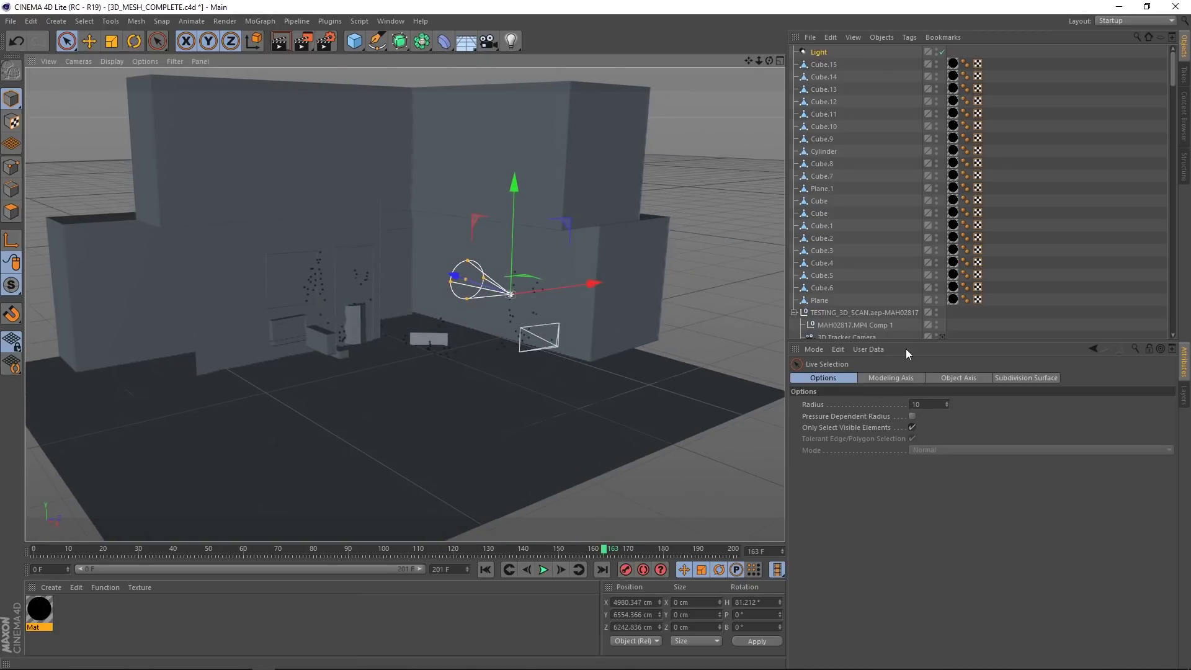
{"action": "left_click", "coordinate": [848, 57]}
{"action": "left_click", "coordinate": [941, 378]}
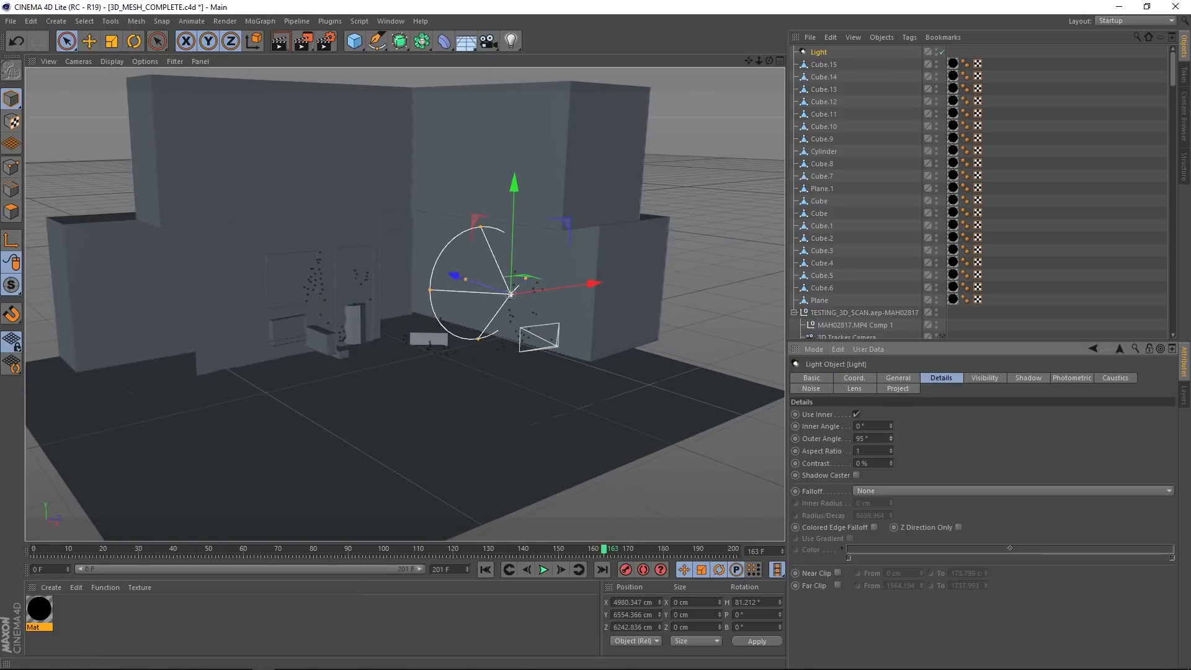
{"action": "left_click", "coordinate": [822, 287]}
{"action": "left_click", "coordinate": [941, 335]}
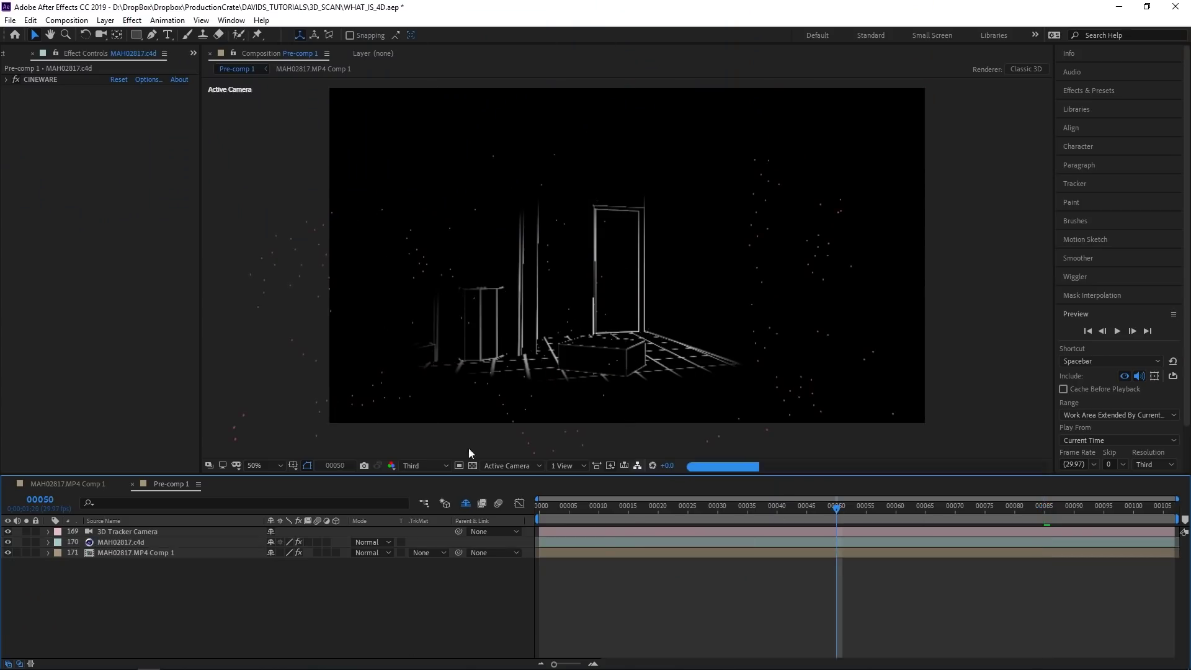
Set both the viewer resolution and the preview resolution to Half.
{"action": "left_click", "coordinate": [425, 465]}
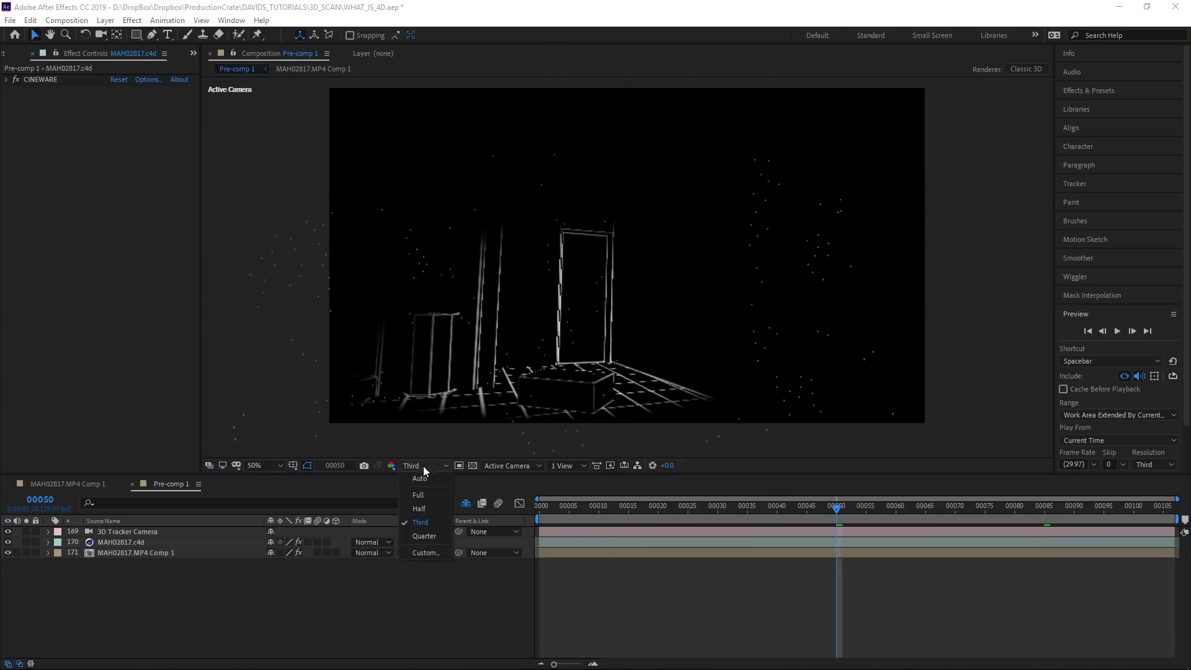
{"action": "left_click", "coordinate": [417, 523]}
{"action": "left_click", "coordinate": [1154, 465]}
{"action": "left_click", "coordinate": [1152, 507]}
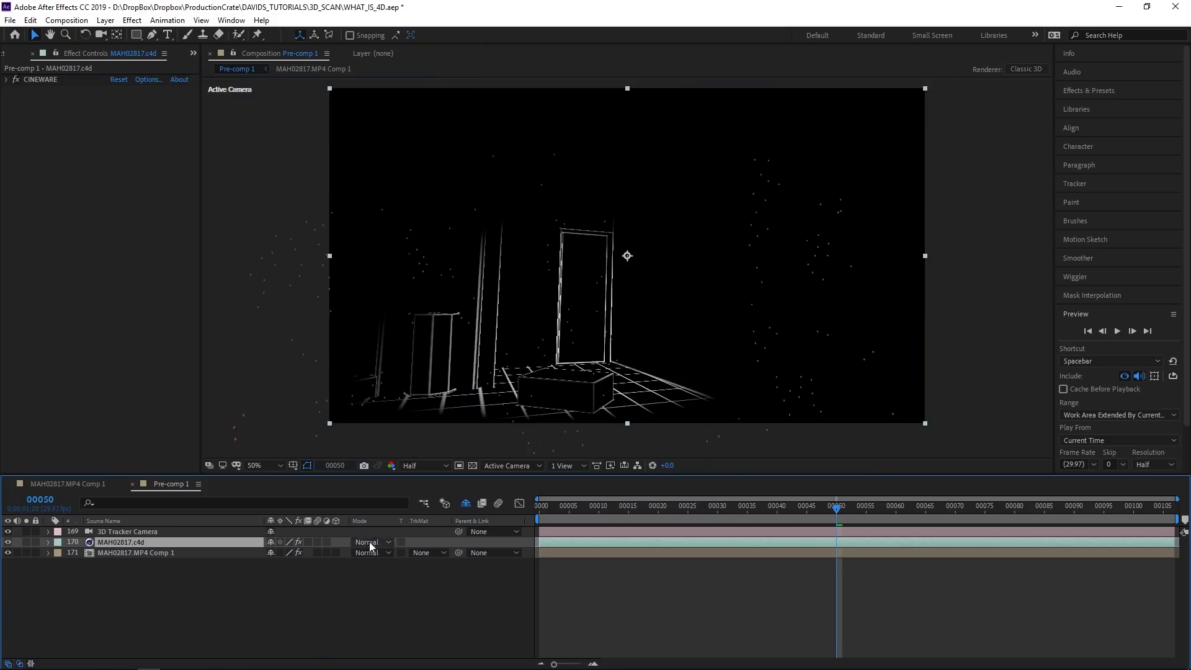
Set MAH02817.c4d's blend mode to Screen and scrub from the start back to frame 50.
{"action": "left_click", "coordinate": [372, 541]}
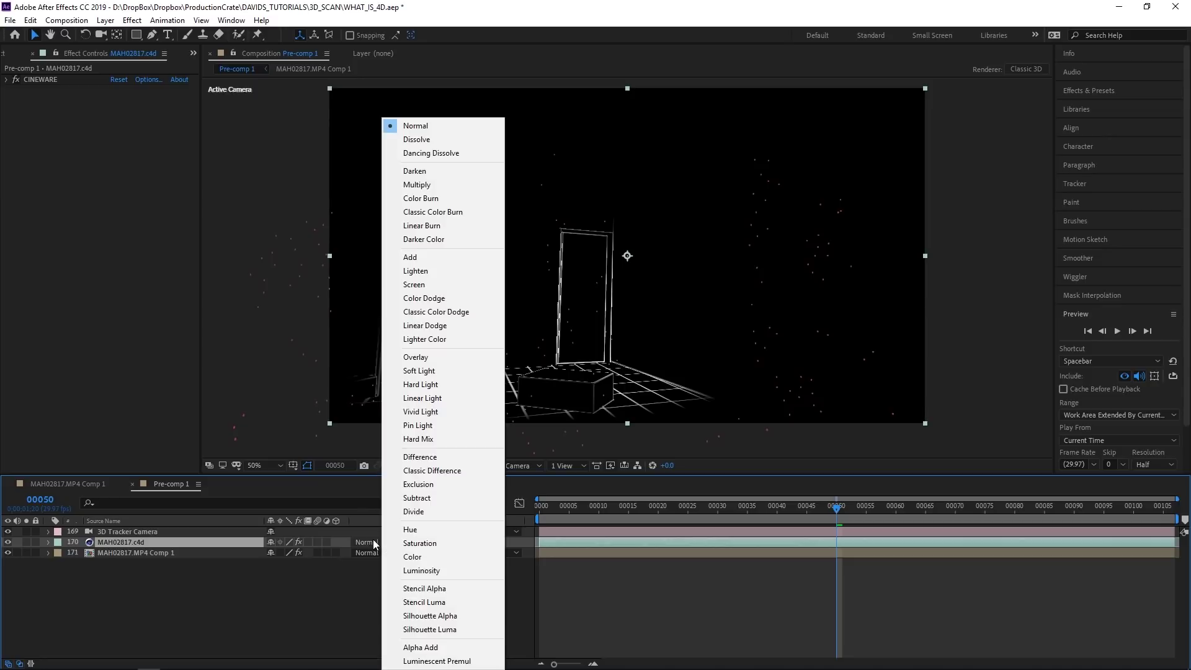
{"action": "left_click", "coordinate": [439, 283]}
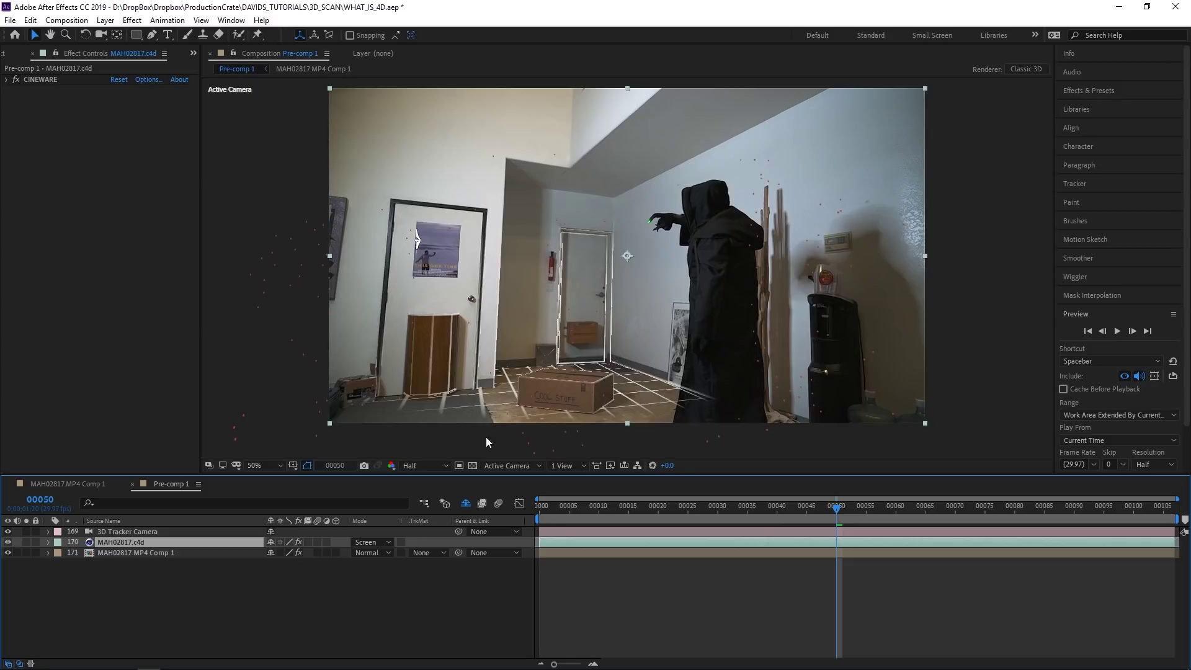
{"action": "key", "text": "Home"}
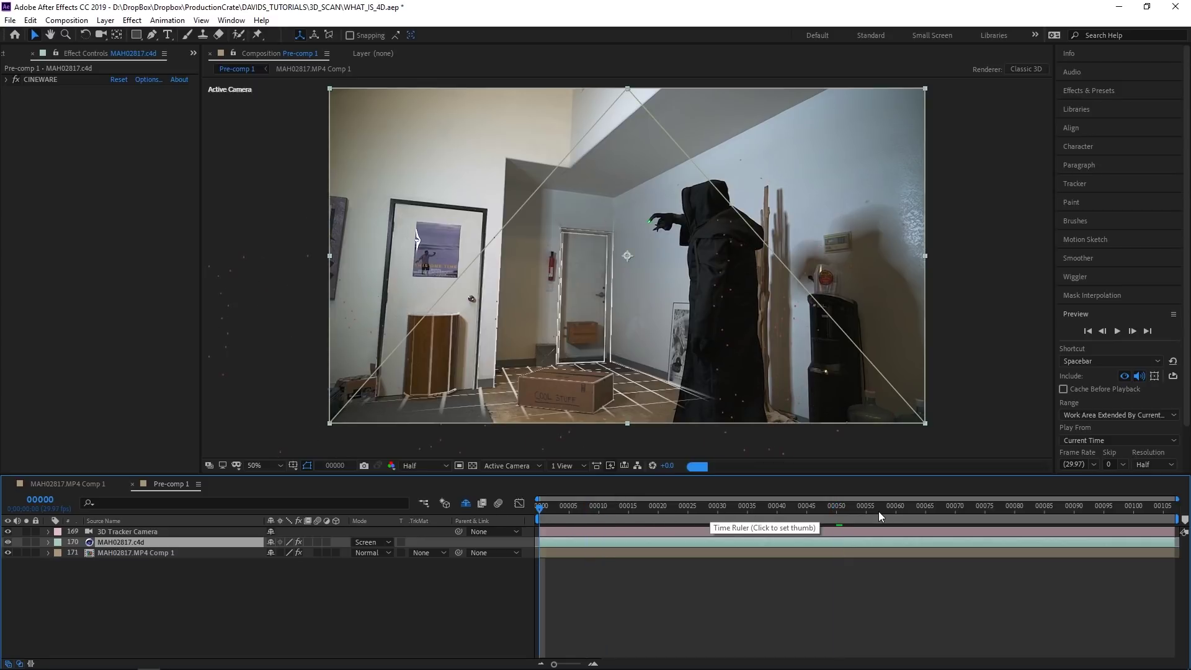
{"action": "left_click", "coordinate": [835, 511]}
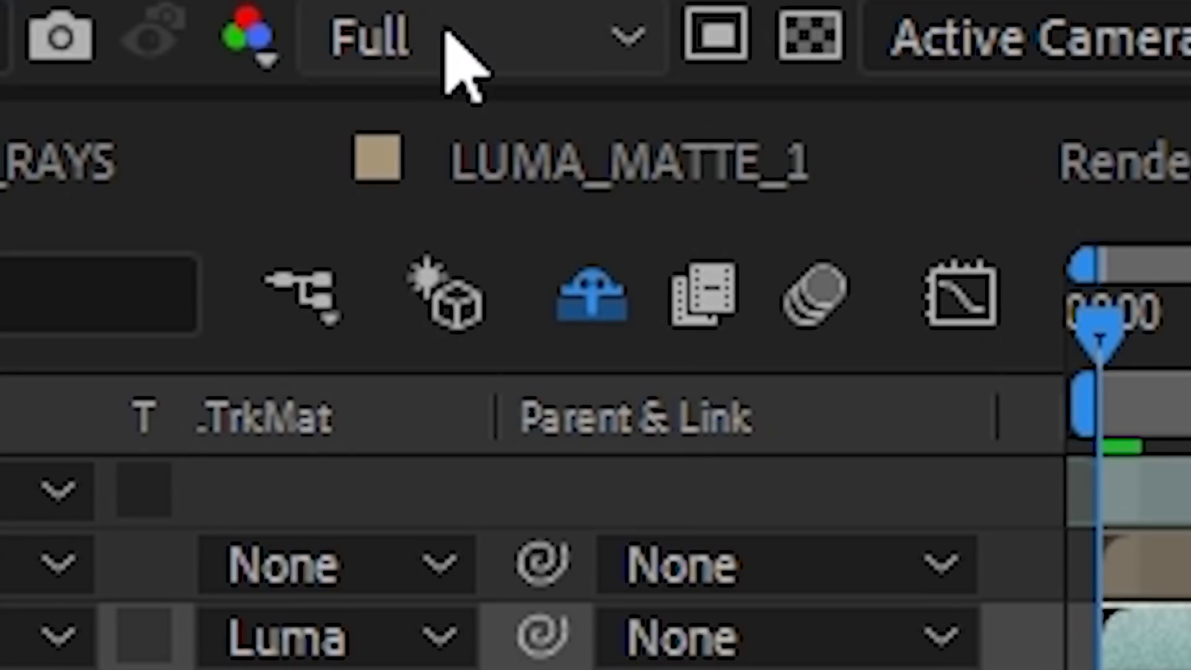
{"action": "left_click", "coordinate": [421, 467]}
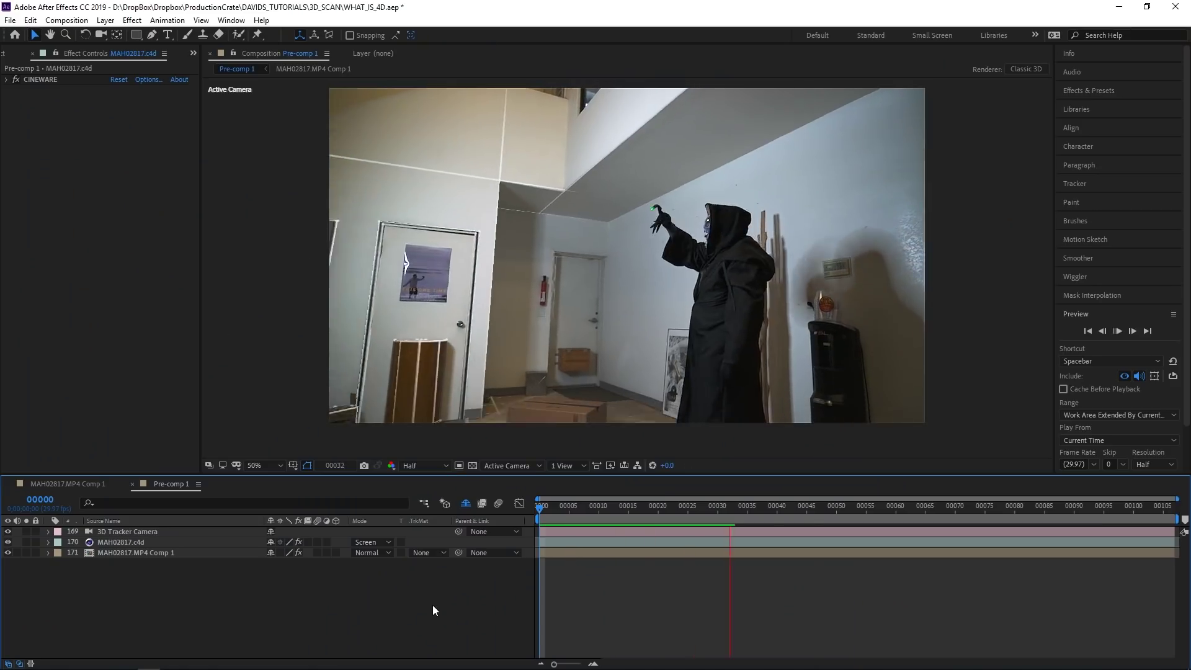
{"action": "left_click", "coordinate": [134, 540]}
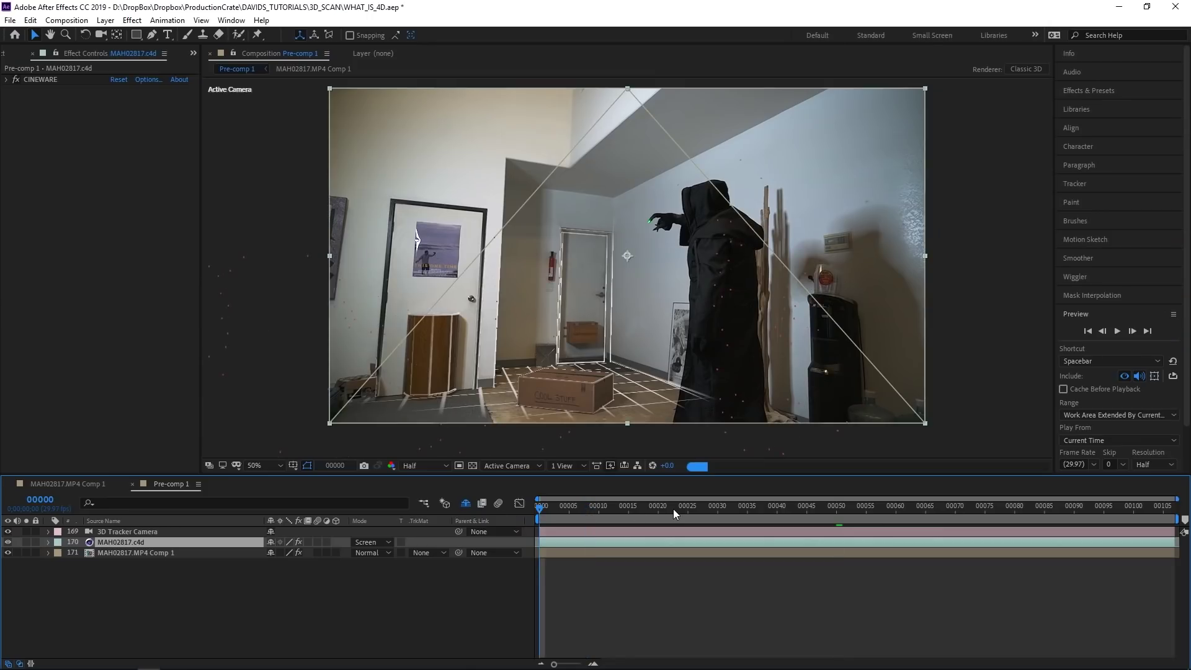
{"action": "left_click", "coordinate": [837, 505]}
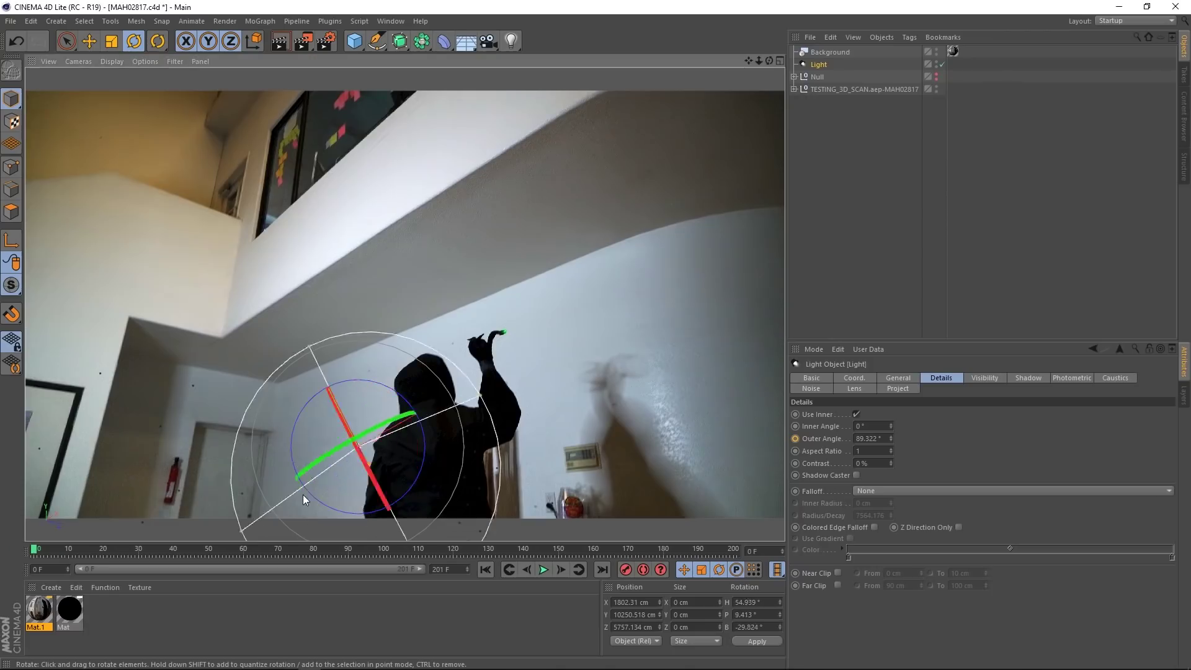
Play the light's rotation animation over the footage with F8, then stop playback.
{"action": "key", "text": "F8"}
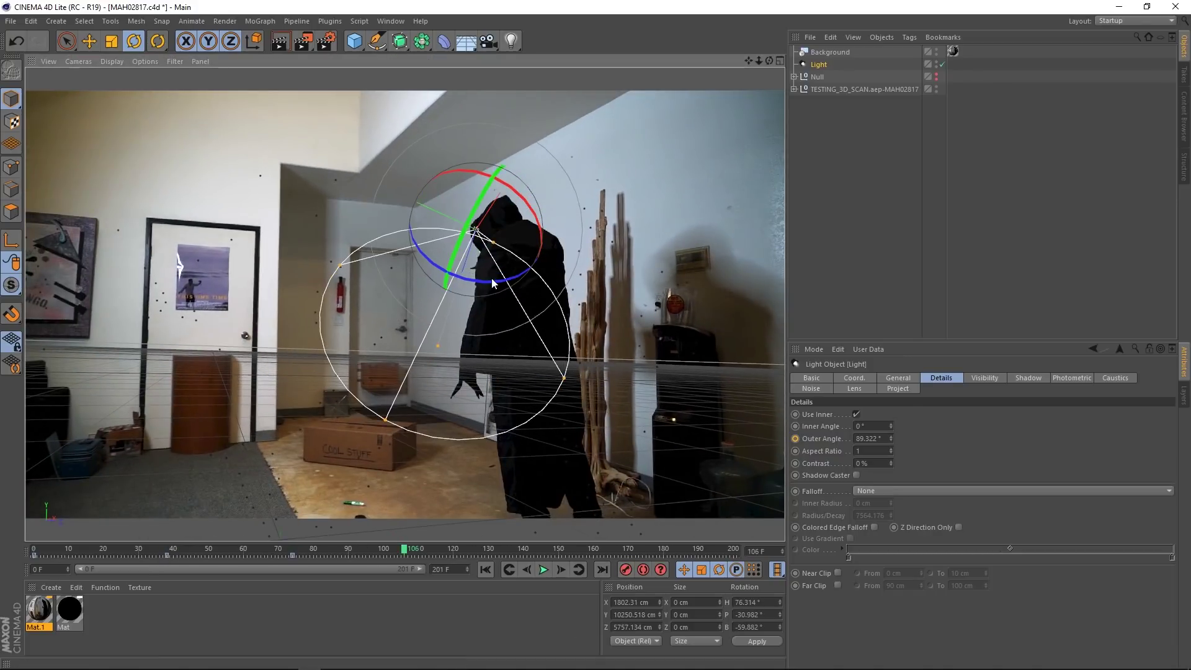
{"action": "key", "text": "F8"}
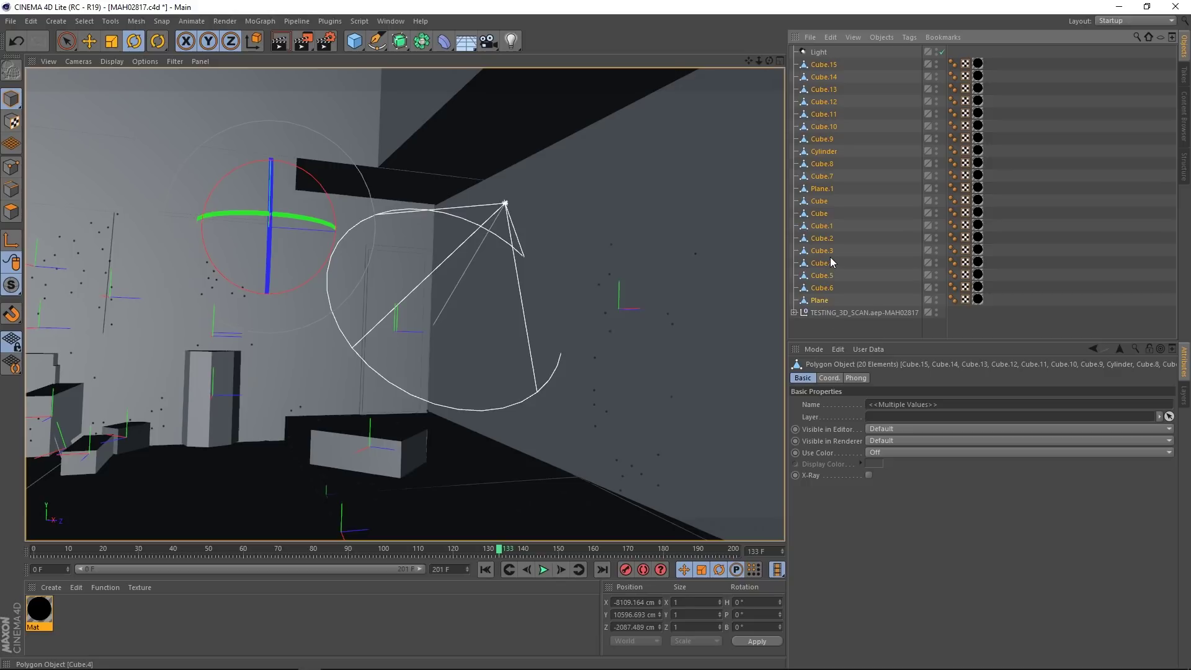
Group the selected Cube, Cylinder and Plane objects under a new Null with Alt+G.
{"action": "key", "text": "alt+g"}
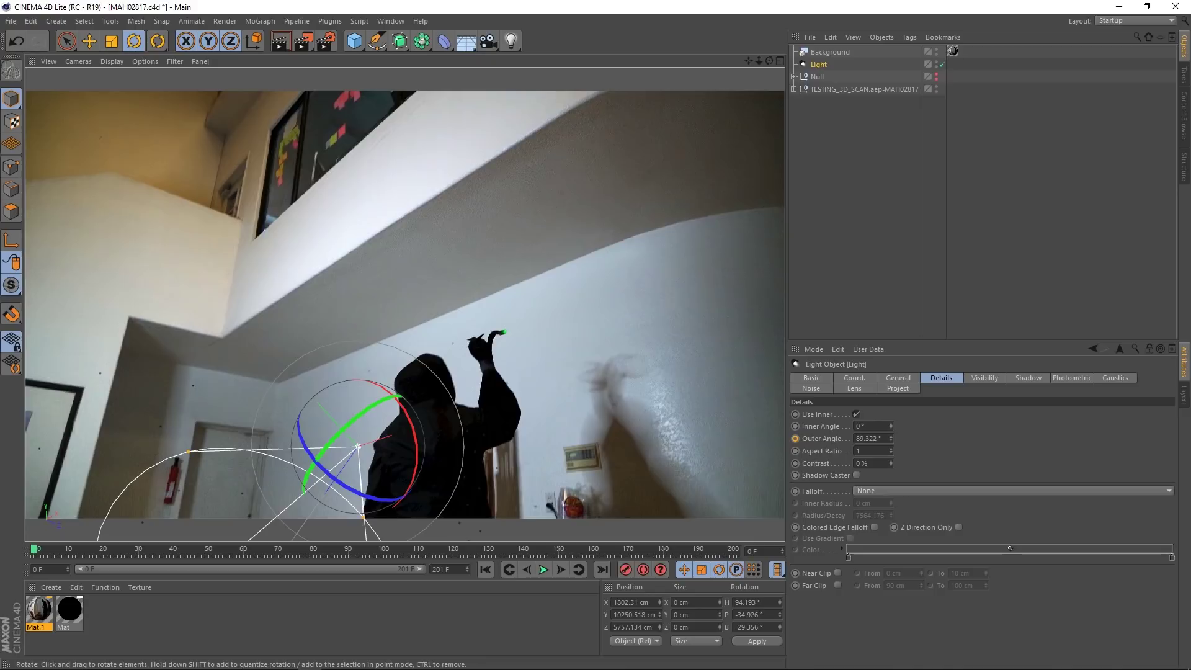
Re-aim the light at the pointing hand on several frames through 106 and 141, then play back to check.
{"action": "left_click_drag", "start_coordinate": [366, 424], "coordinate": [373, 432]}
{"action": "left_click_drag", "start_coordinate": [35, 549], "coordinate": [167, 549]}
{"action": "left_click_drag", "start_coordinate": [418, 344], "coordinate": [434, 329]}
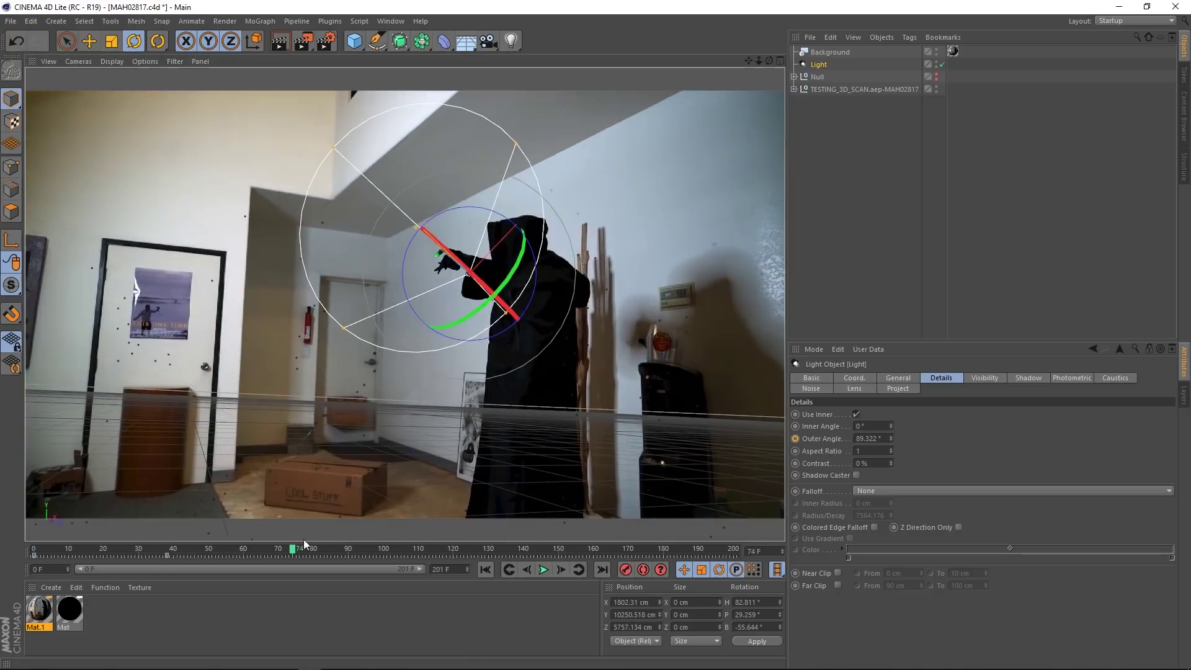
{"action": "left_click_drag", "start_coordinate": [449, 297], "coordinate": [459, 273]}
{"action": "left_click_drag", "start_coordinate": [293, 549], "coordinate": [404, 550]}
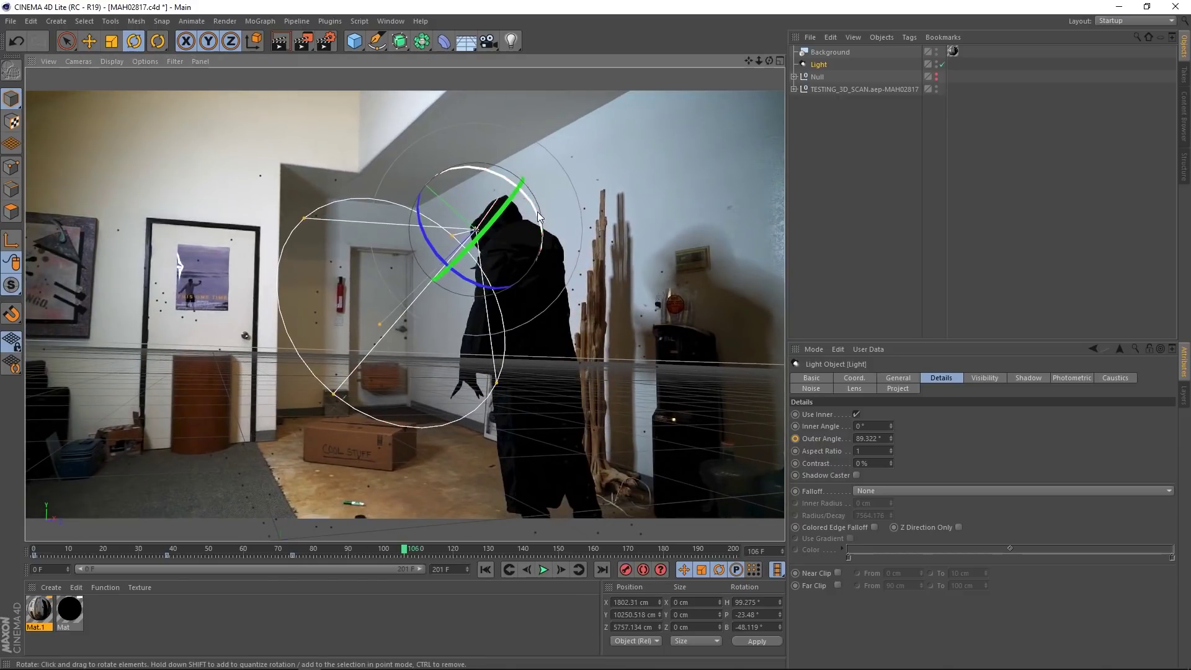
{"action": "left_click_drag", "start_coordinate": [471, 225], "coordinate": [506, 284]}
{"action": "left_click_drag", "start_coordinate": [400, 554], "coordinate": [527, 549]}
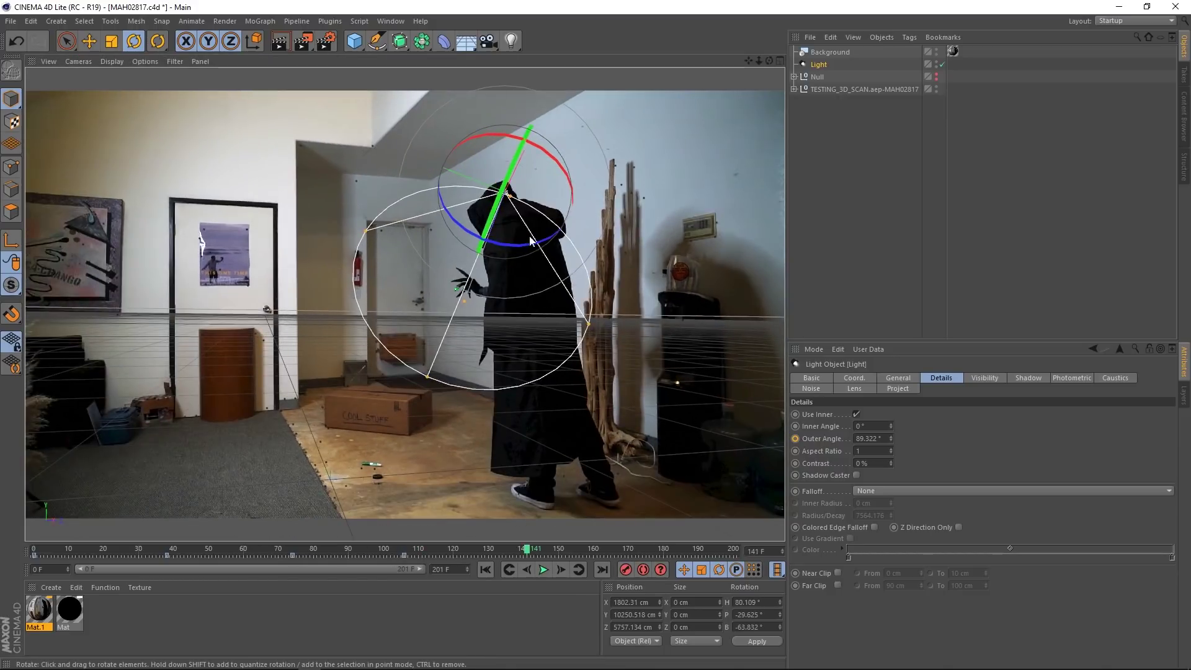
{"action": "left_click_drag", "start_coordinate": [541, 233], "coordinate": [584, 173]}
{"action": "left_click", "coordinate": [626, 569]}
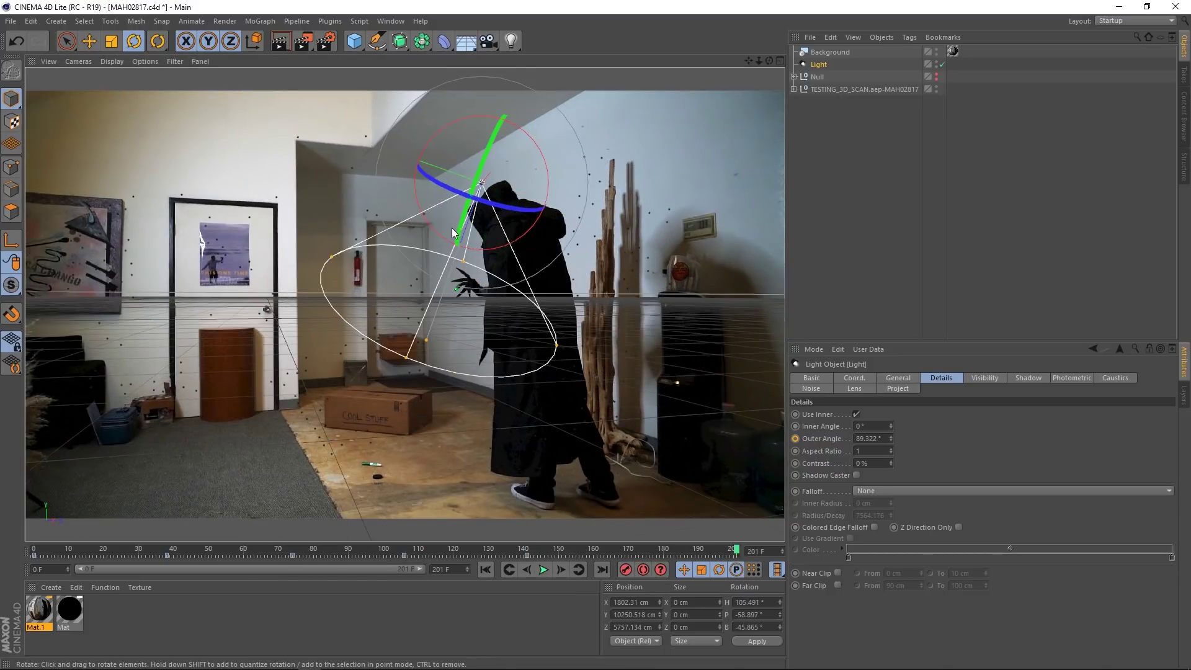
{"action": "left_click", "coordinate": [545, 569]}
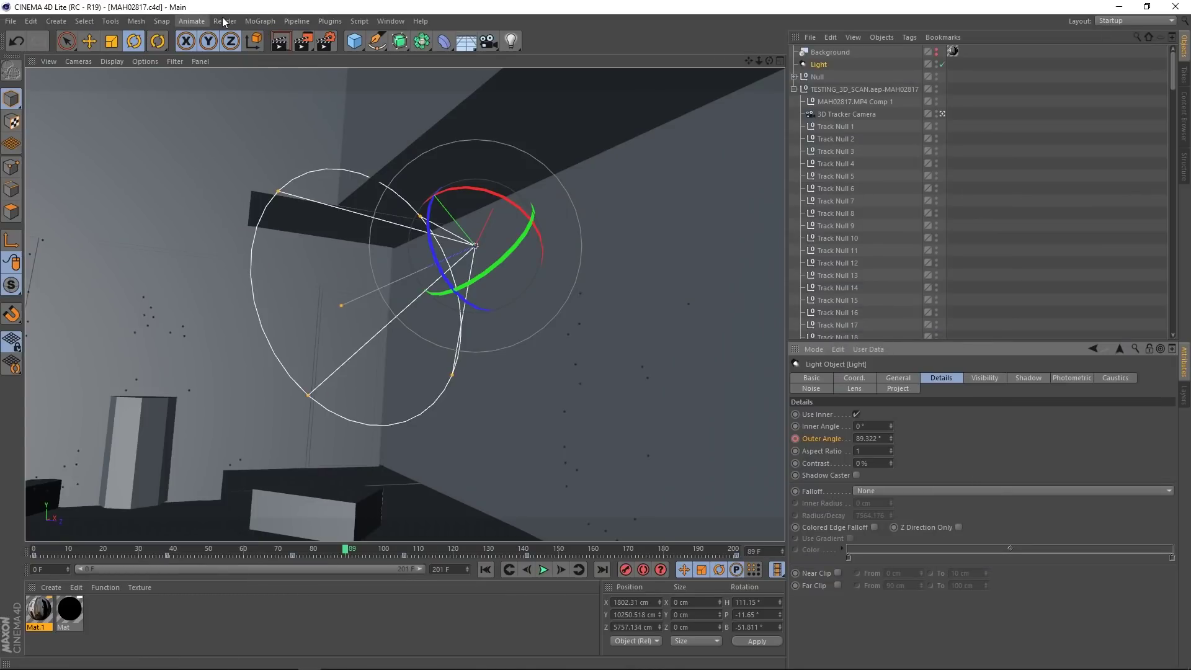
Apply Ease Ease to all of the light's keyframes in the Dope Sheet timeline.
{"action": "left_click", "coordinate": [391, 21]}
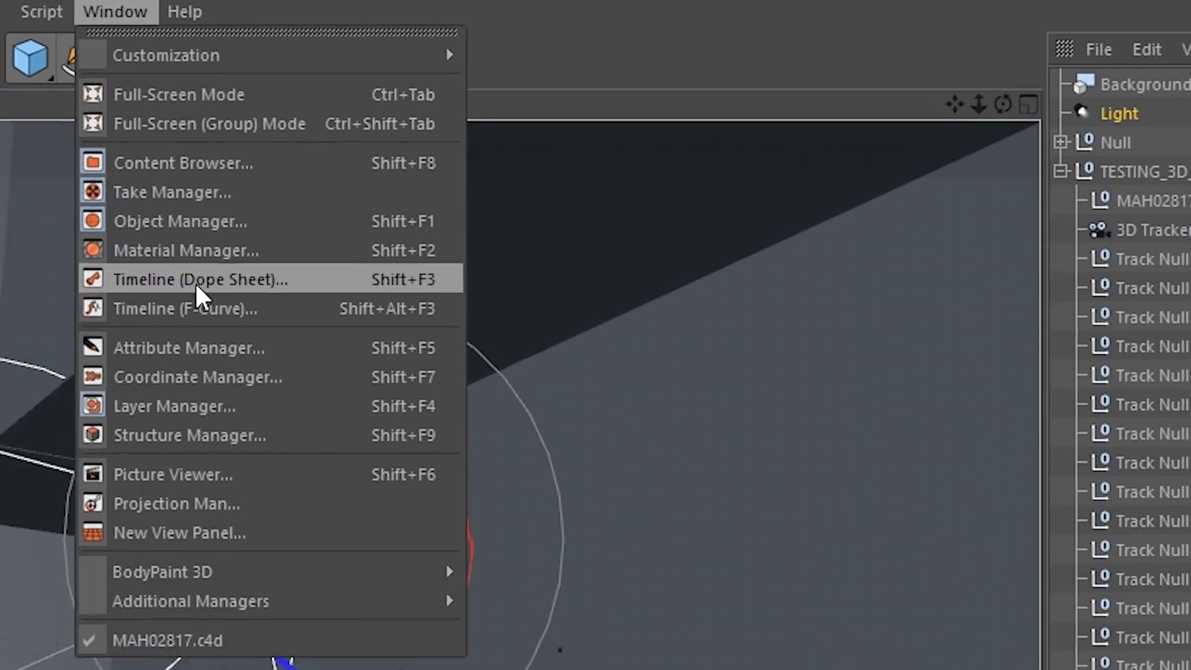
{"action": "left_click", "coordinate": [183, 289]}
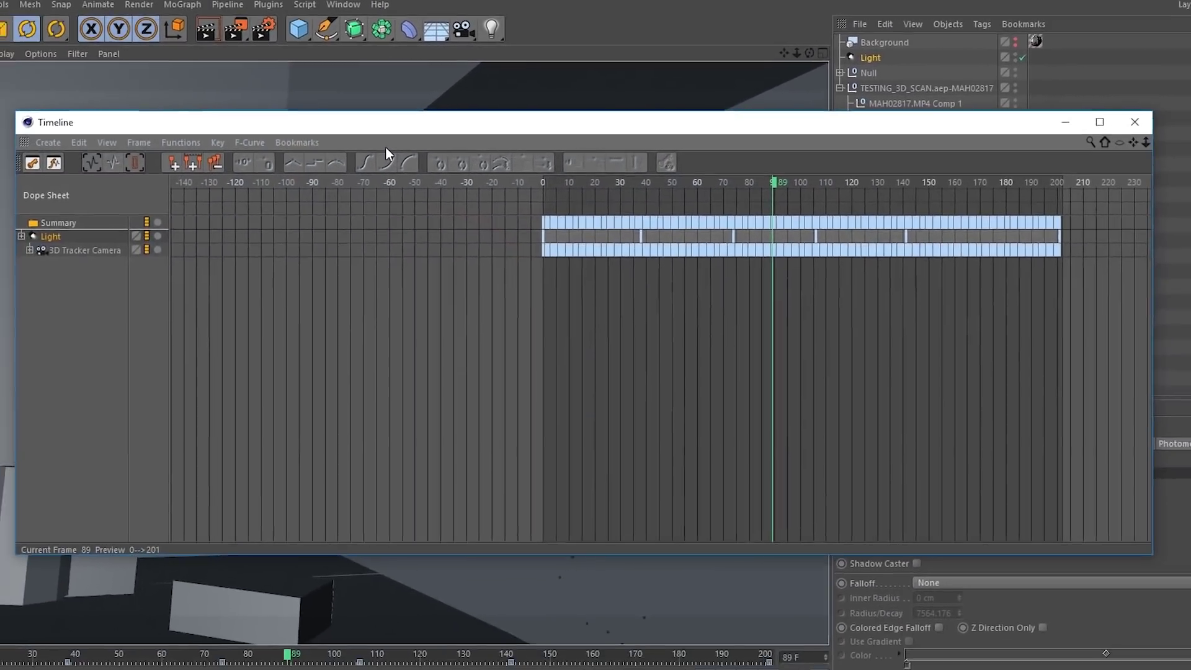
{"action": "left_click", "coordinate": [51, 237]}
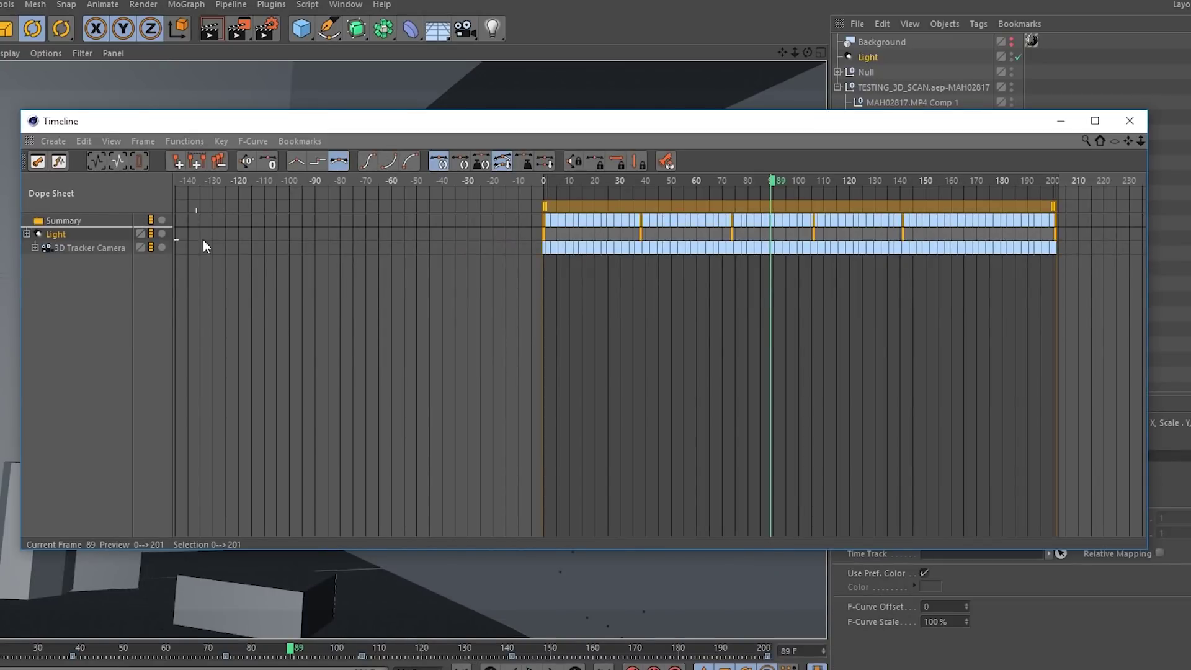
{"action": "left_click", "coordinate": [373, 162]}
{"action": "left_click", "coordinate": [1131, 127]}
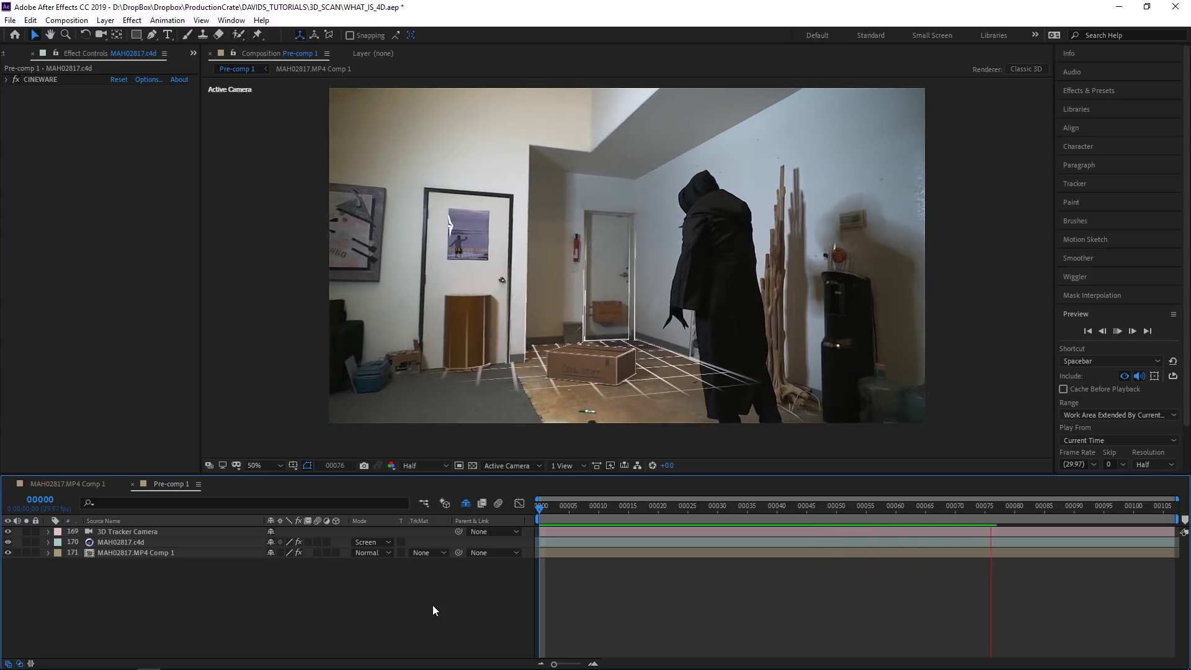
Solo MAH02817.c4d and send Pre-comp 1 to the Render Queue.
{"action": "left_click", "coordinate": [25, 543]}
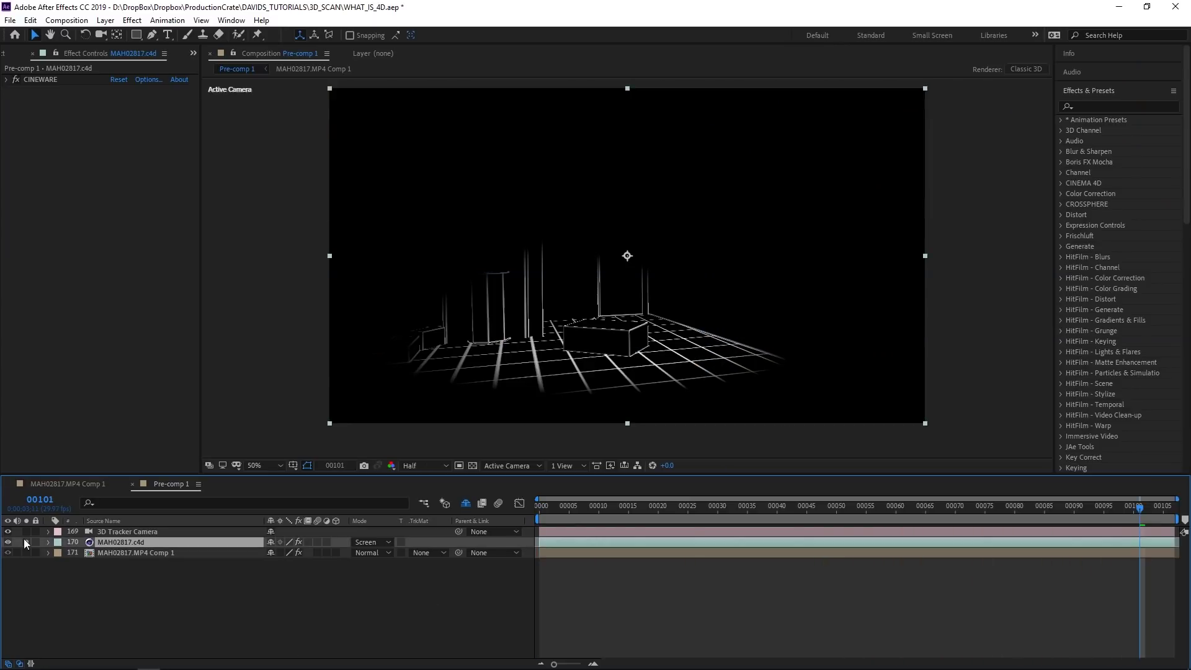
{"action": "left_click", "coordinate": [10, 20]}
{"action": "mouse_move", "coordinate": [74, 216]}
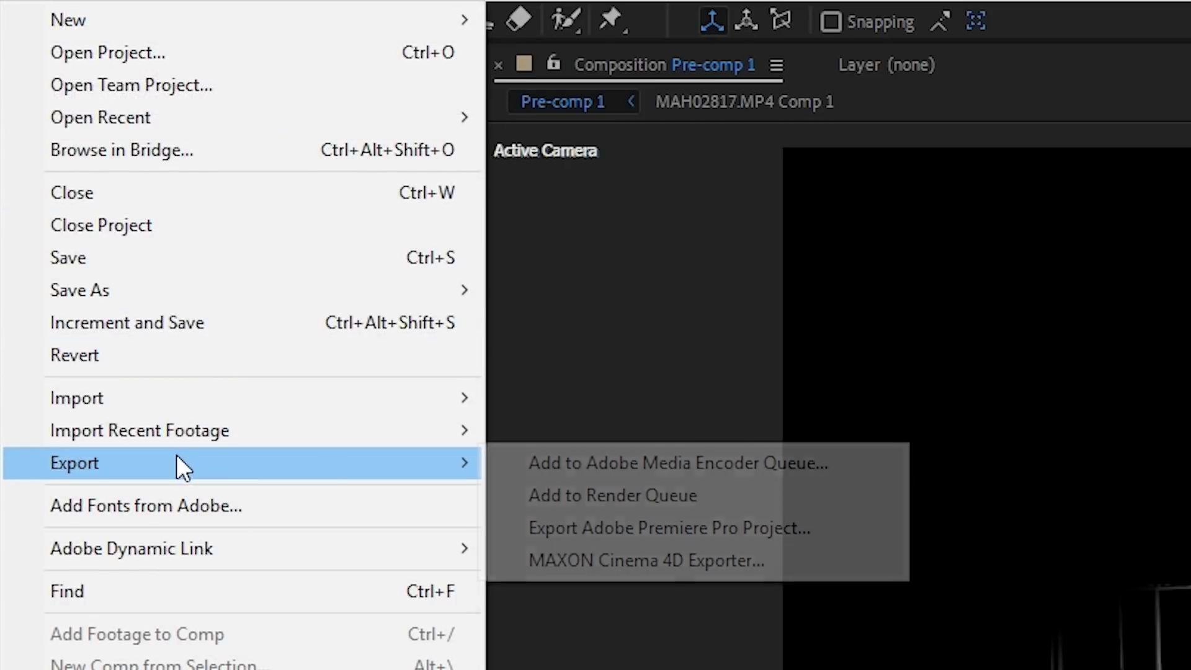
{"action": "left_click", "coordinate": [740, 490]}
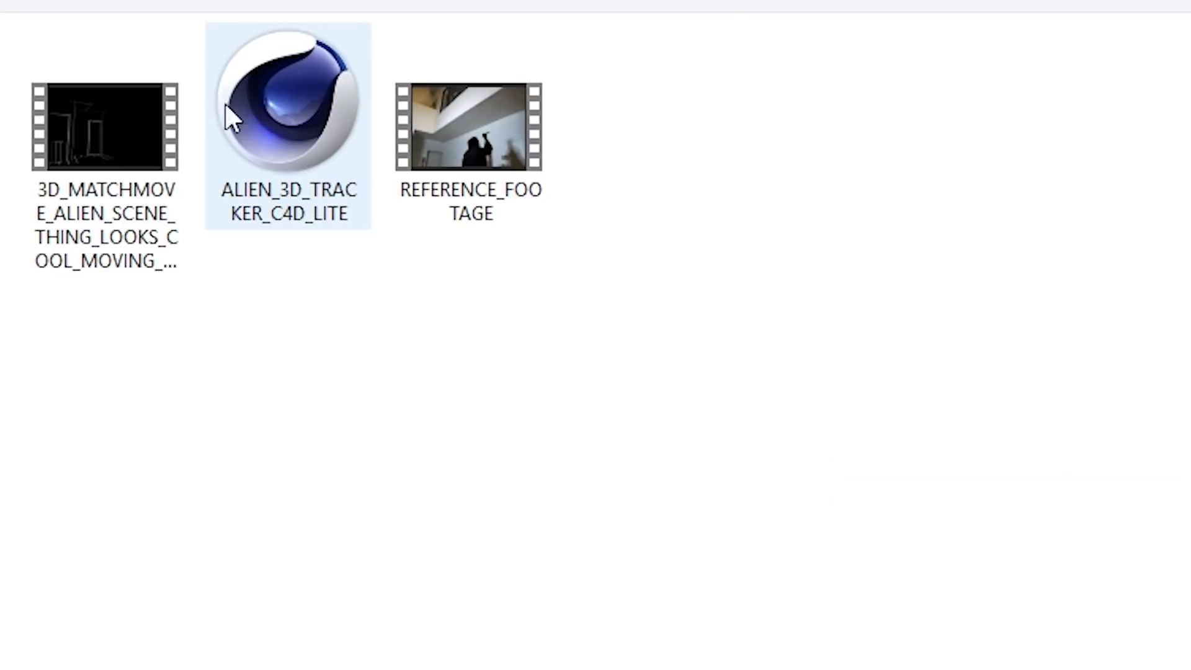
Import the rendered grid video, set it to Screen blend mode, and play the composite.
{"action": "left_click", "coordinate": [117, 149]}
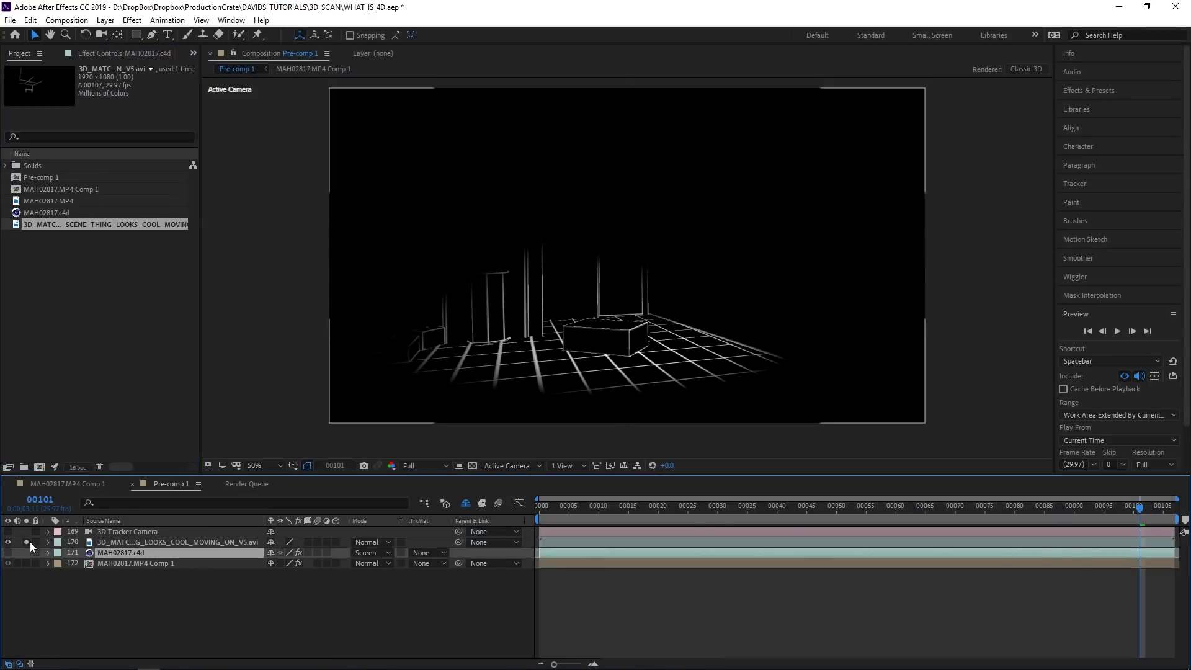
{"action": "left_click", "coordinate": [371, 542]}
{"action": "left_click", "coordinate": [494, 261]}
{"action": "key", "text": "space"}
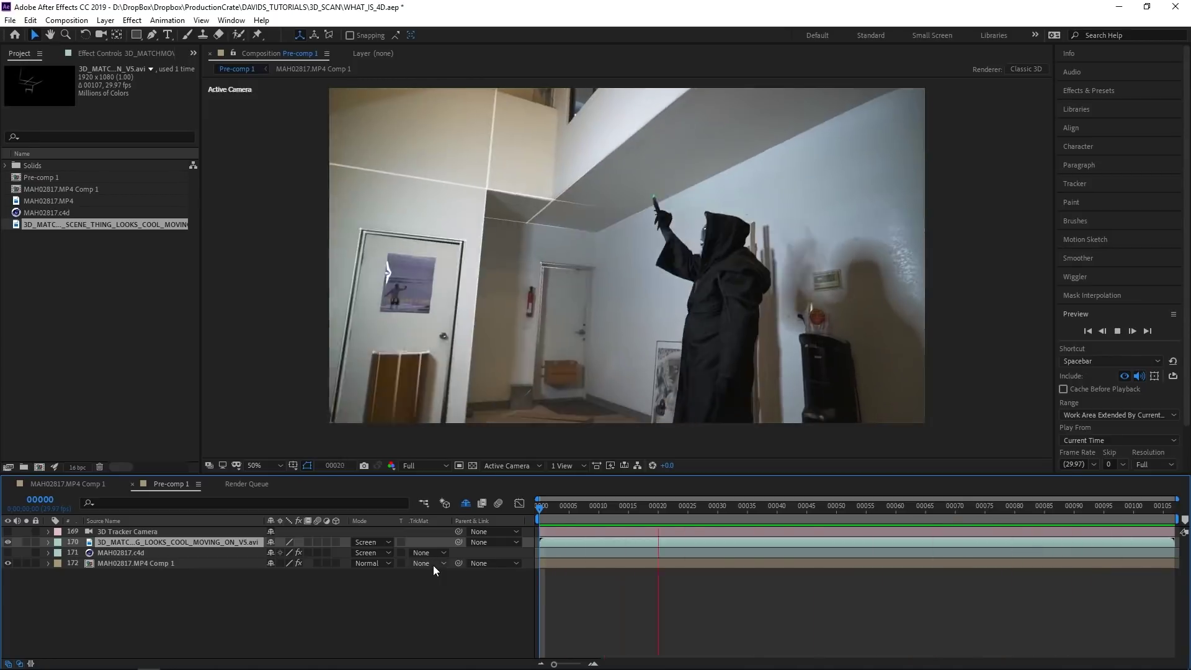
Apply Fast Box Blur with Blur Radius 0.2 and add Glow to the grid render.
{"action": "left_click", "coordinate": [1088, 90]}
{"action": "left_click", "coordinate": [1082, 102]}
{"action": "type", "text": "fast b"}
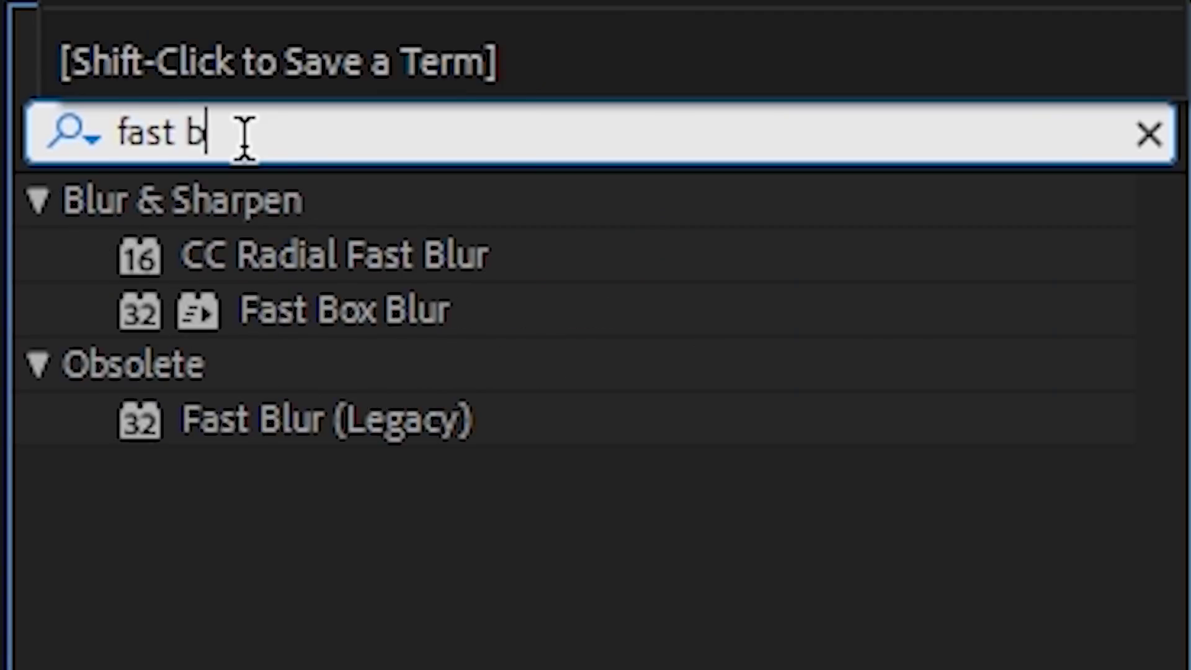
{"action": "double_click", "coordinate": [344, 310]}
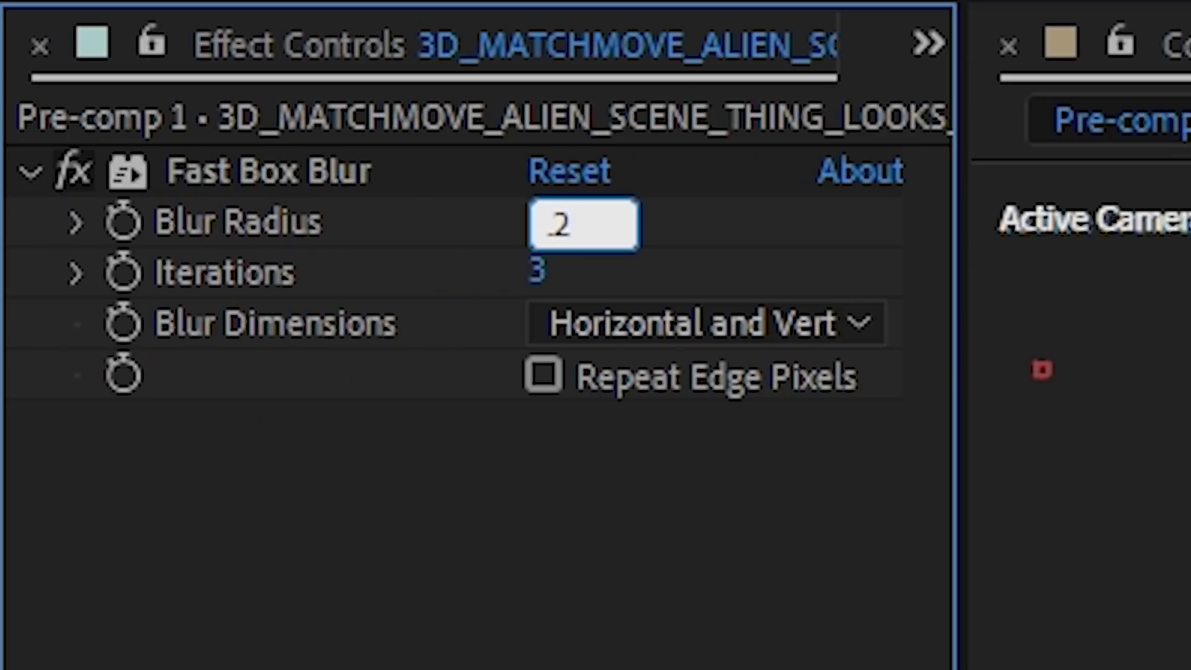
{"action": "type", "text": ".2"}
{"action": "key", "text": "Return"}
{"action": "left_click", "coordinate": [583, 224]}
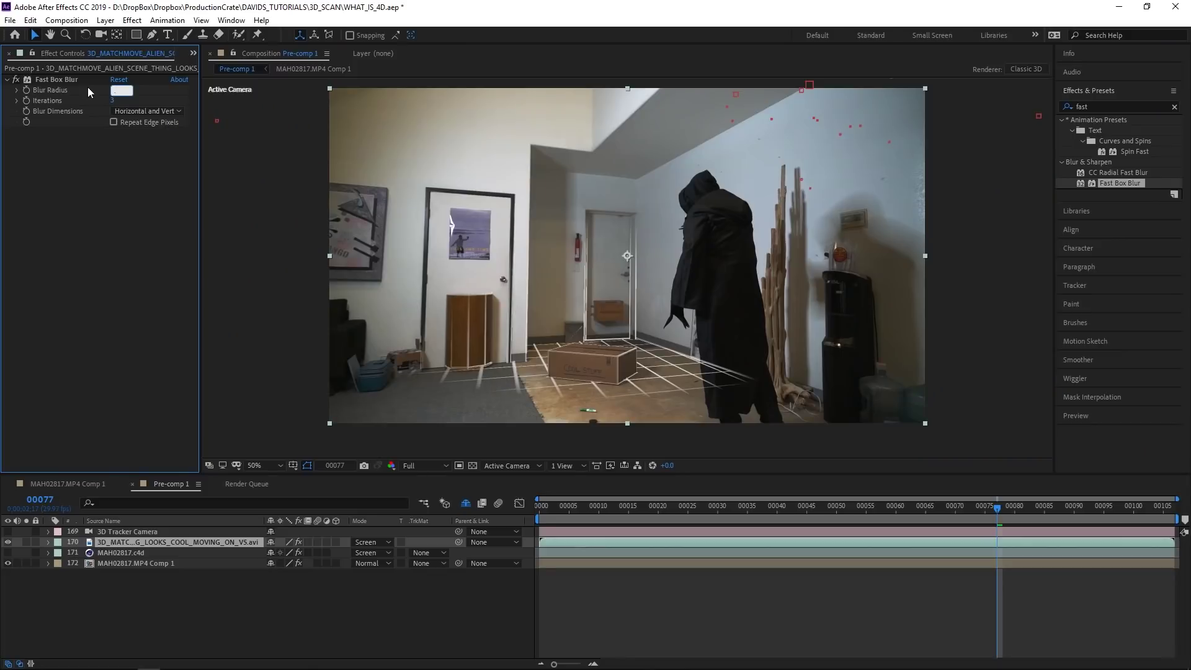
{"action": "key", "text": "Return"}
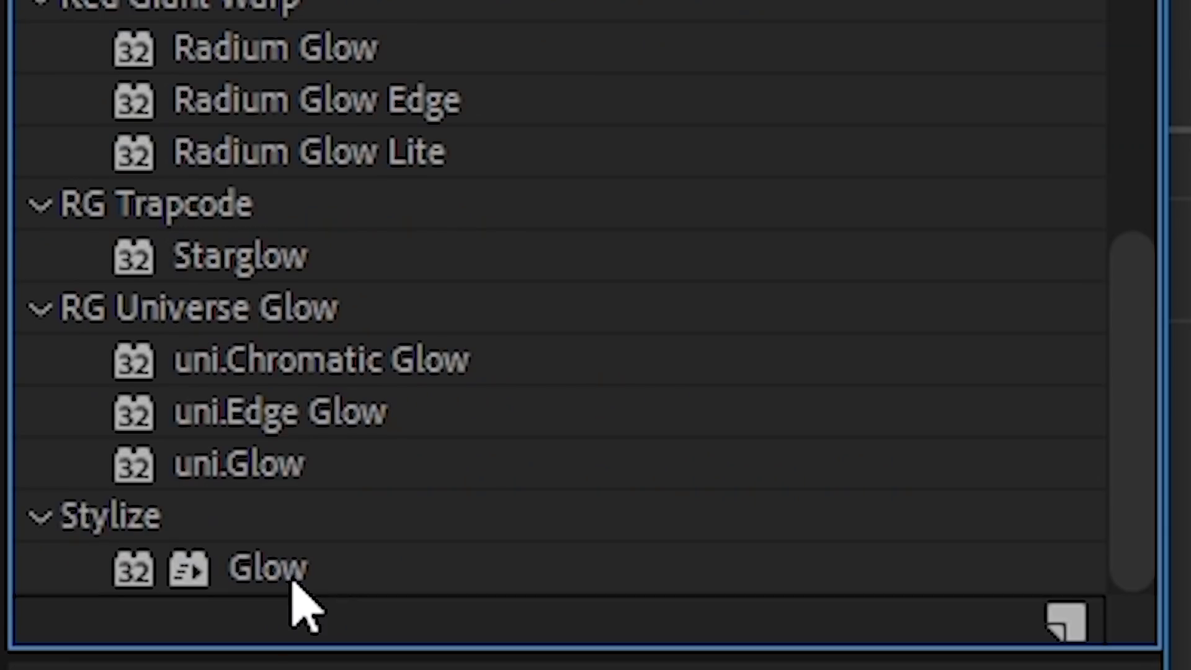
{"action": "left_click", "coordinate": [290, 580]}
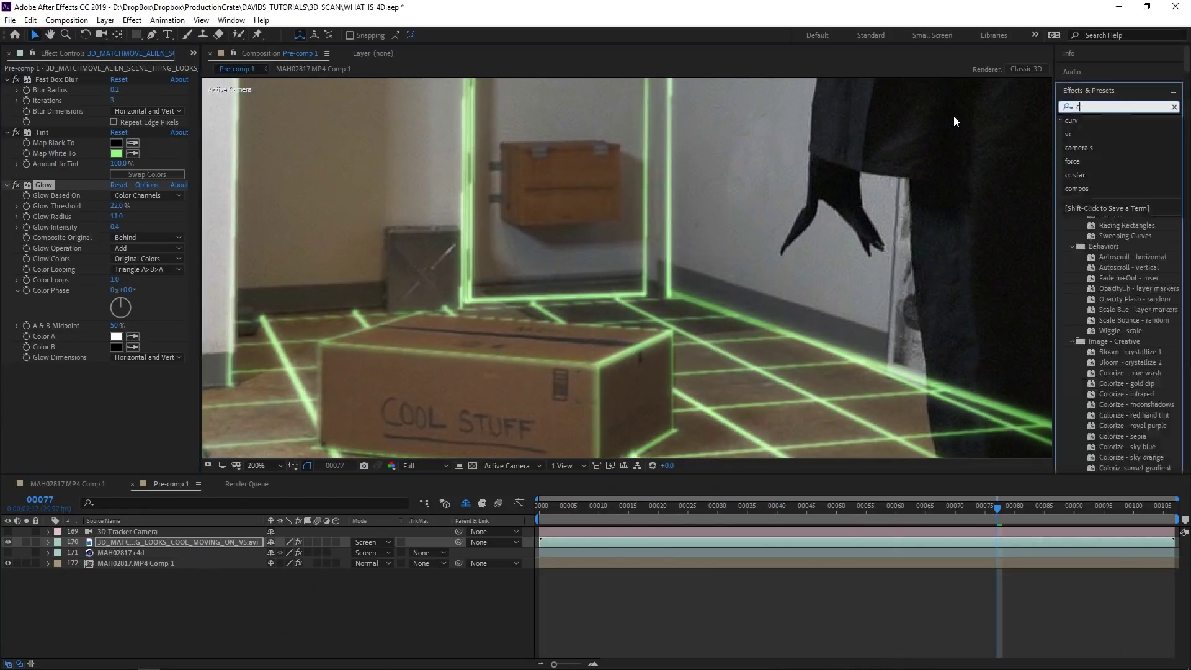
{"action": "left_click_drag", "start_coordinate": [138, 328], "coordinate": [135, 321]}
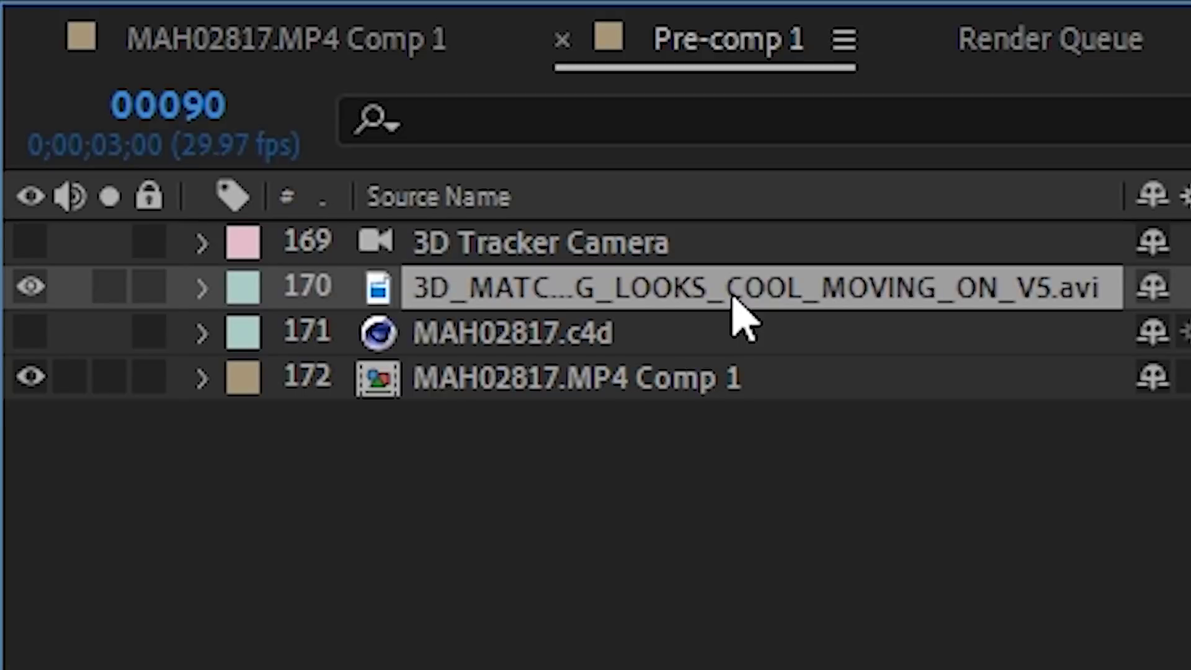
Duplicate the grid render layer and delete all effects from the copy.
{"action": "key", "text": "ctrl+d"}
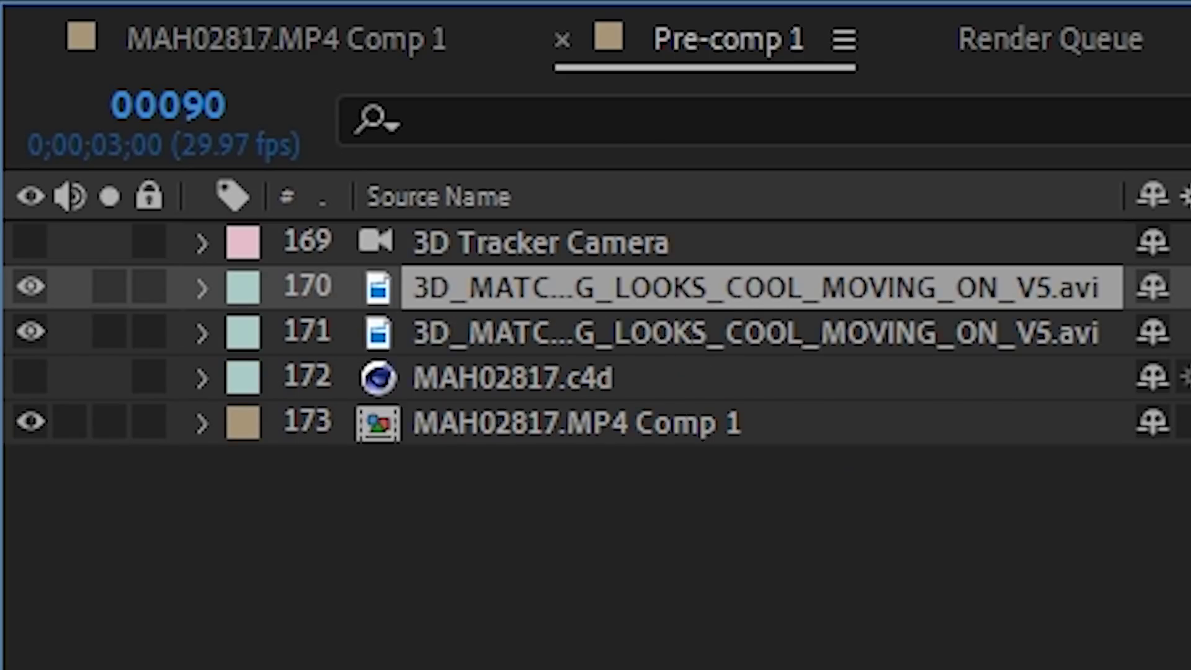
{"action": "key", "text": "Return"}
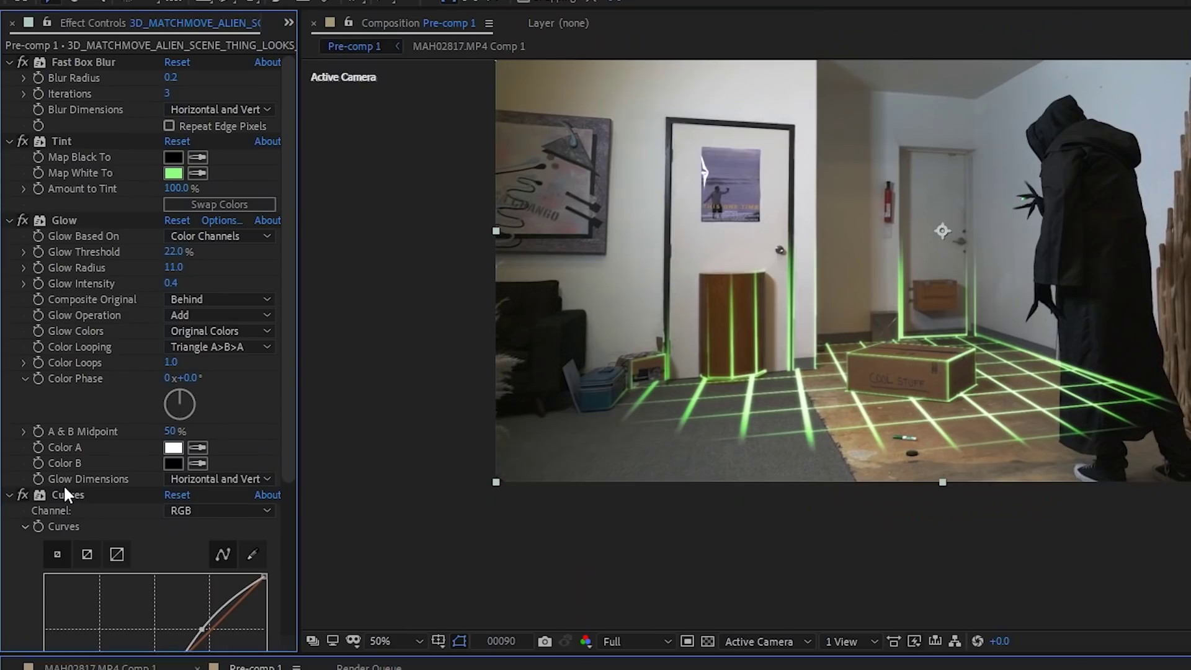
{"action": "left_click", "coordinate": [67, 494]}
{"action": "key", "text": "ctrl+a"}
{"action": "key", "text": "Delete"}
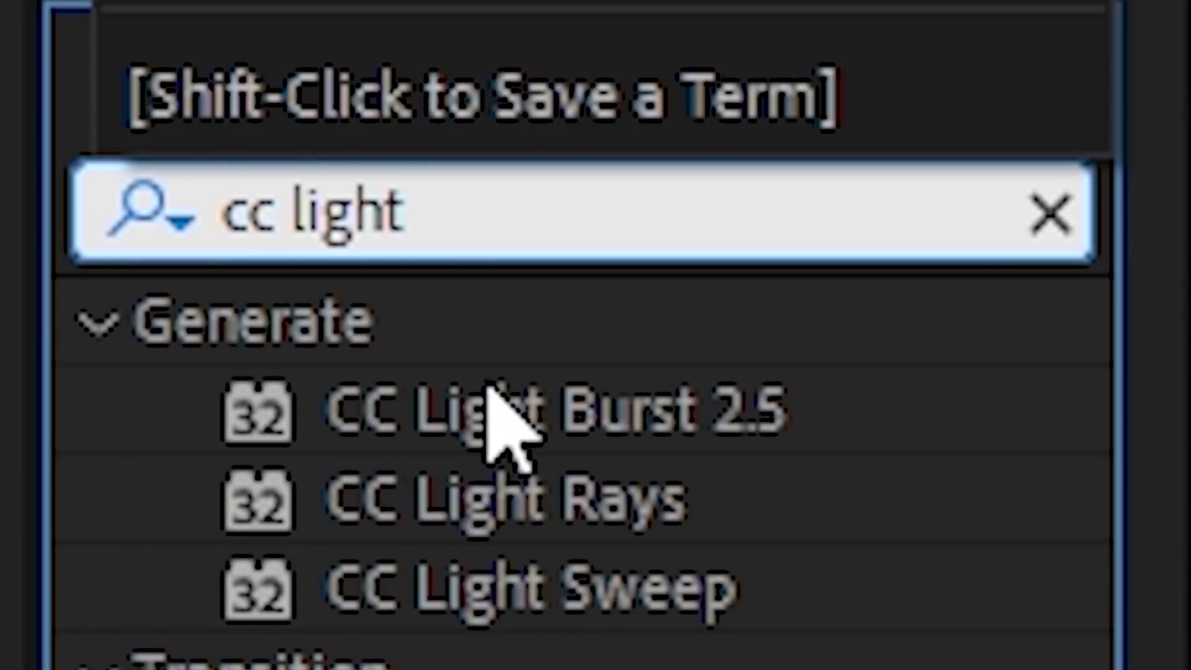
Apply CC Light Burst 2.5 to the copy and increase its intensity and ray length.
{"action": "double_click", "coordinate": [559, 409]}
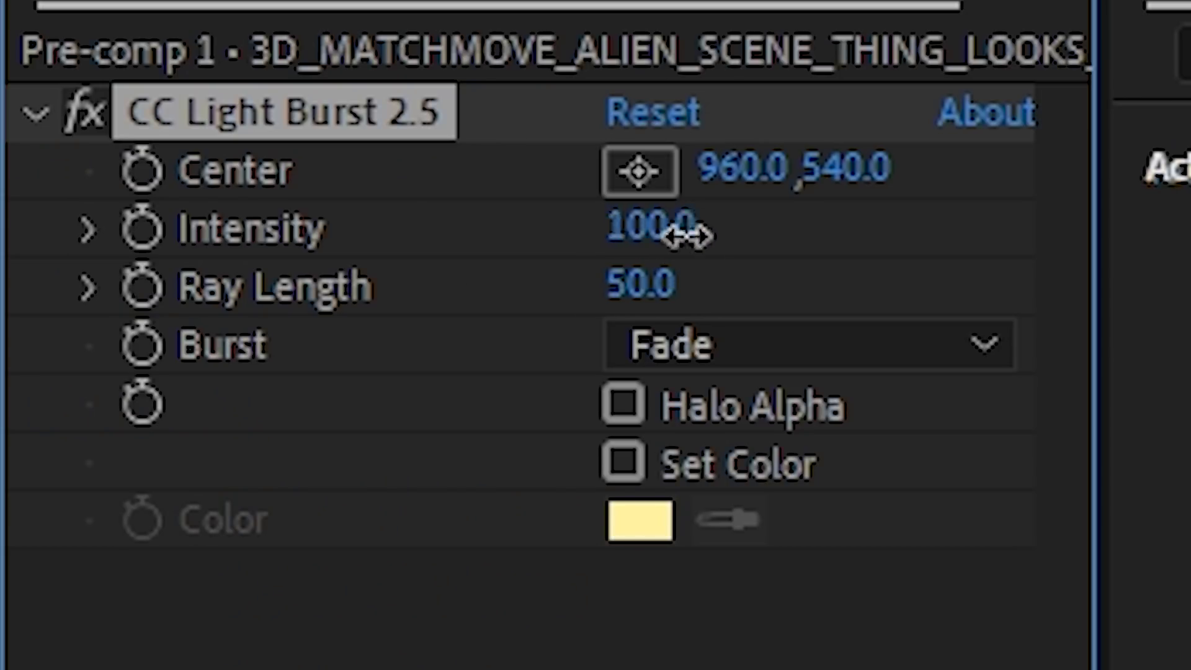
{"action": "left_click_drag", "start_coordinate": [688, 235], "coordinate": [177, 479]}
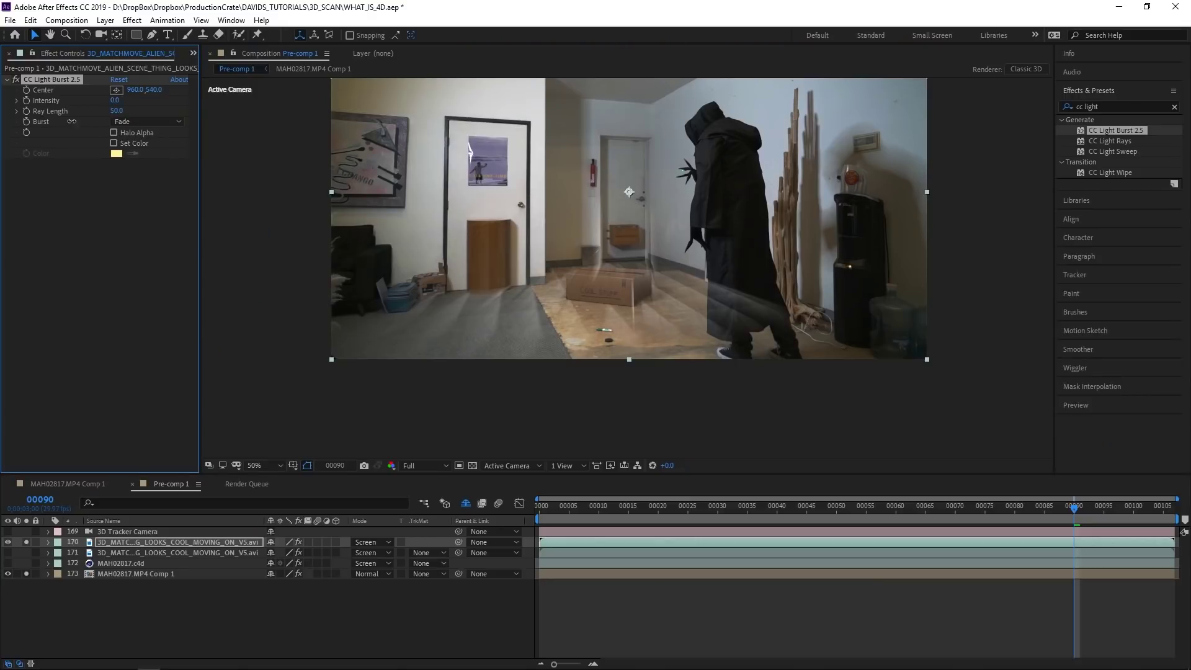
{"action": "left_click_drag", "start_coordinate": [658, 284], "coordinate": [528, 331]}
{"action": "left_click_drag", "start_coordinate": [95, 120], "coordinate": [199, 100]}
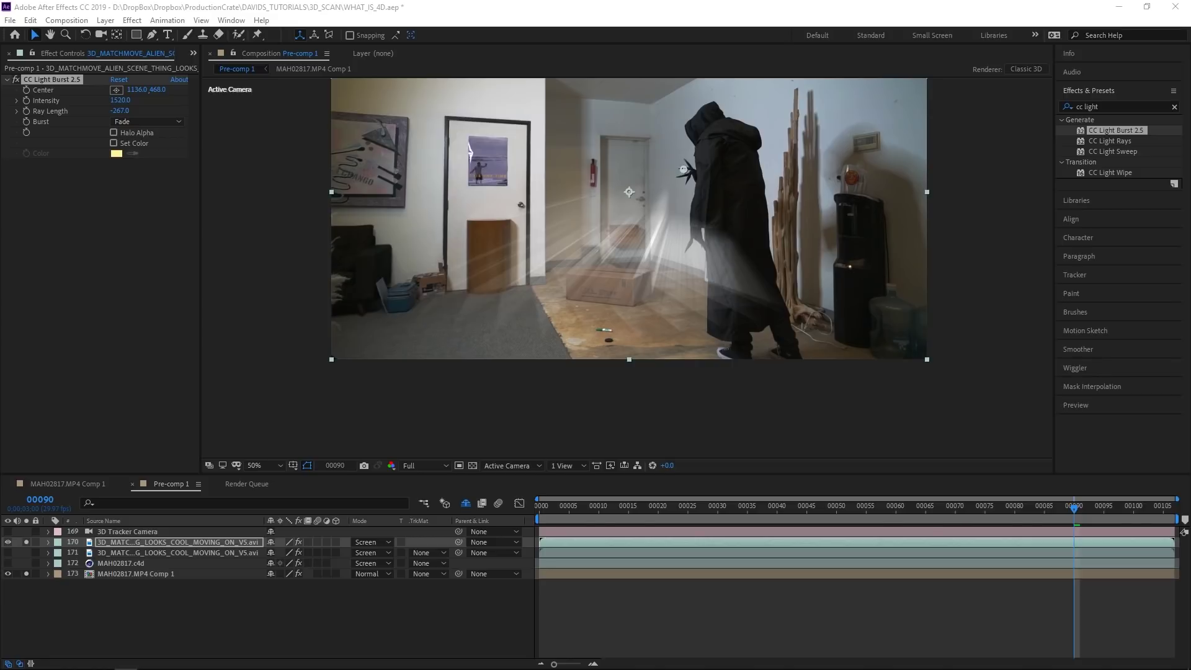
{"action": "left_click", "coordinate": [113, 142]}
{"action": "left_click", "coordinate": [114, 143]}
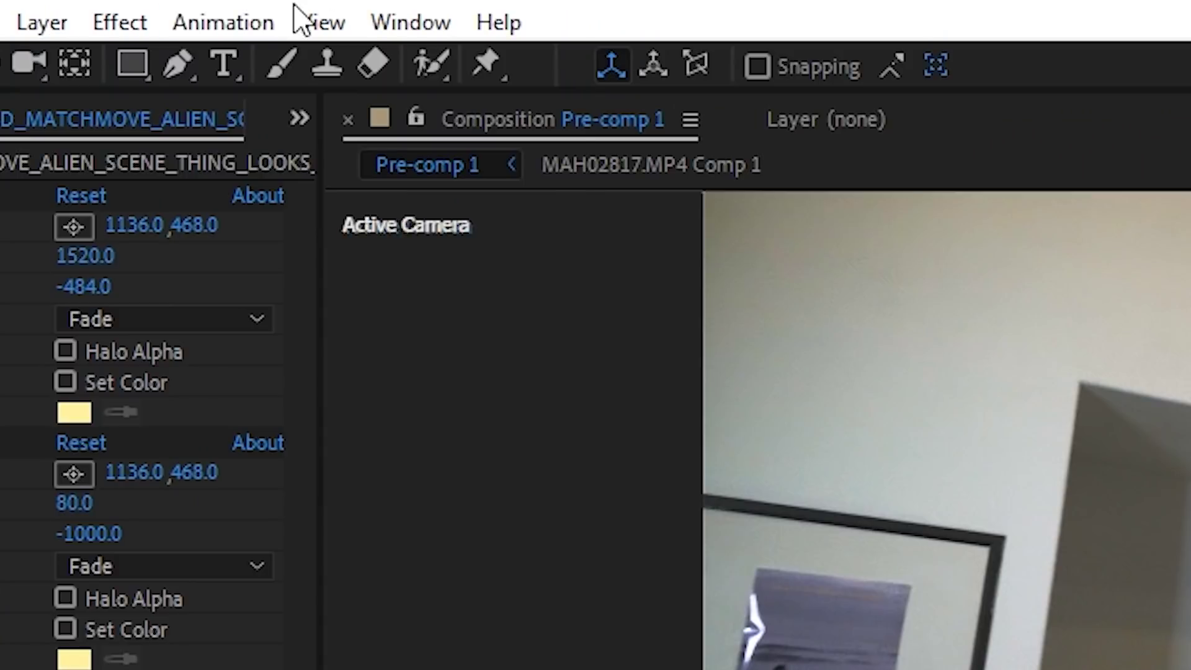
Add a Null Object layer named FINGER_TRACKING_NULL.
{"action": "left_click", "coordinate": [42, 22]}
{"action": "mouse_move", "coordinate": [69, 61]}
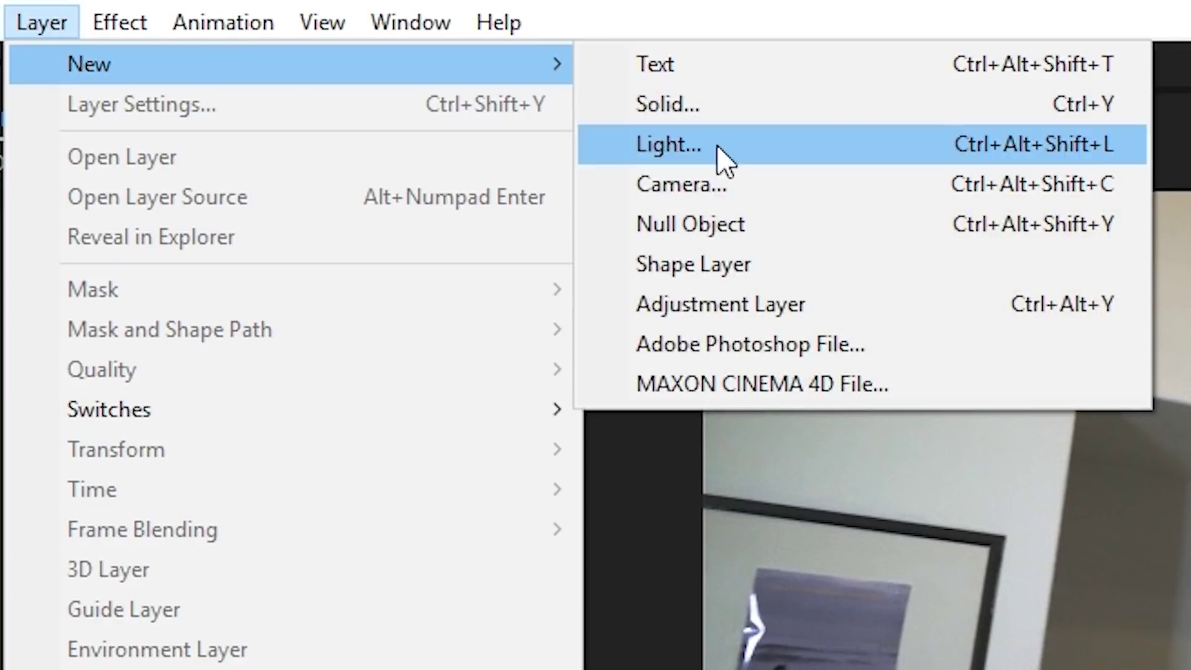
{"action": "left_click", "coordinate": [720, 224]}
{"action": "key", "text": "Return"}
{"action": "type", "text": "FINGER_TRACKING_NULL"}
{"action": "key", "text": "Return"}
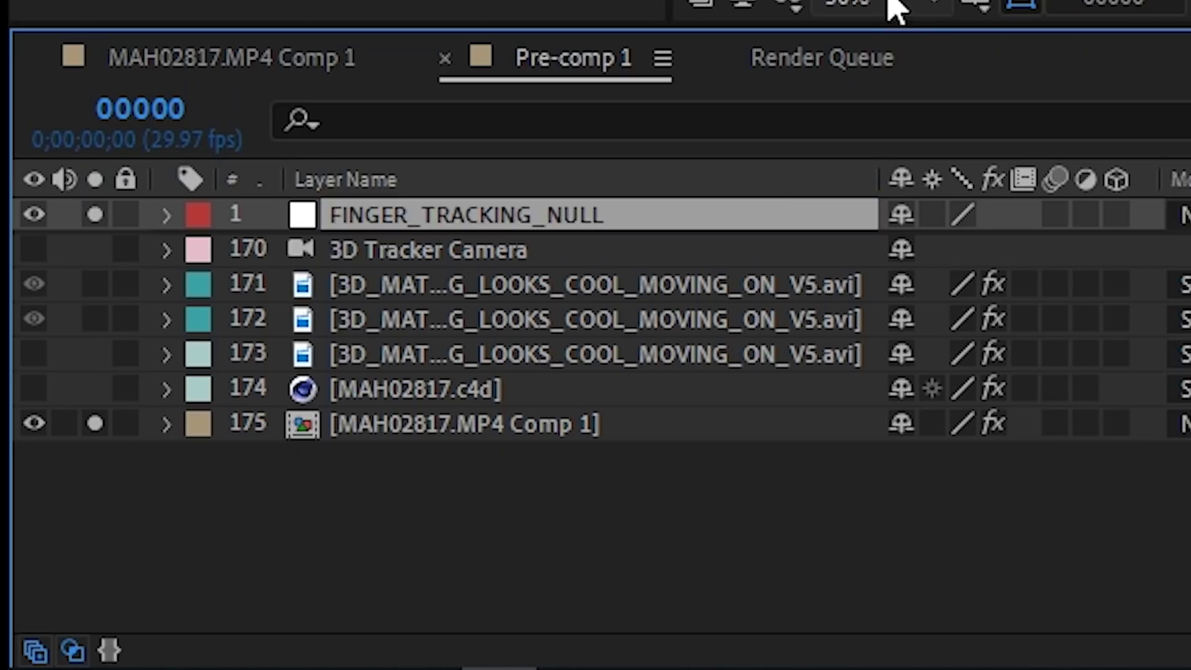
Keyframe the null's Position onto the fingertip and link the Light Burst Center to it by expression.
{"action": "key", "text": "p"}
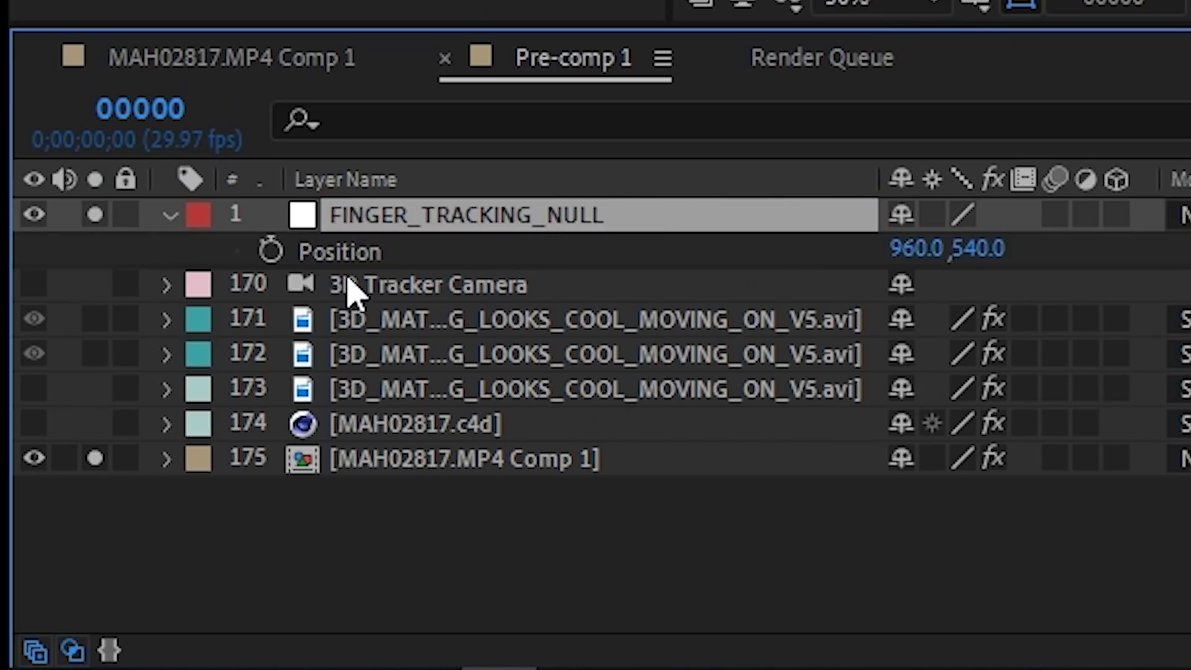
{"action": "left_click", "coordinate": [271, 251]}
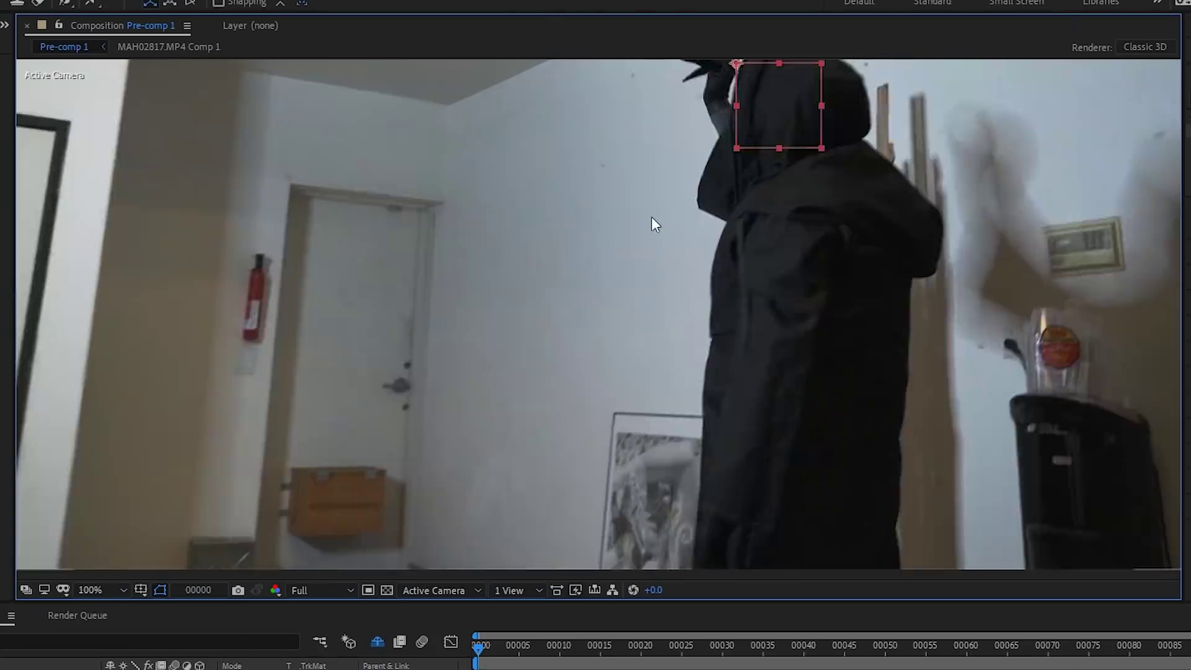
{"action": "scroll", "coordinate": [652, 217], "scroll_direction": "up", "scroll_amount": 4}
{"action": "mouse_move", "coordinate": [717, 345]}
{"action": "left_mouse_down"}
{"action": "mouse_move", "coordinate": [709, 360]}
{"action": "mouse_move", "coordinate": [742, 351]}
{"action": "mouse_move", "coordinate": [621, 254]}
{"action": "mouse_move", "coordinate": [493, 441]}
{"action": "mouse_move", "coordinate": [597, 333]}
{"action": "mouse_move", "coordinate": [573, 373]}
{"action": "mouse_move", "coordinate": [594, 418]}
{"action": "mouse_move", "coordinate": [535, 486]}
{"action": "mouse_move", "coordinate": [585, 487]}
{"action": "mouse_move", "coordinate": [699, 404]}
{"action": "mouse_move", "coordinate": [725, 406]}
{"action": "mouse_move", "coordinate": [746, 465]}
{"action": "mouse_move", "coordinate": [735, 518]}
{"action": "mouse_move", "coordinate": [700, 552]}
{"action": "mouse_move", "coordinate": [620, 536]}
{"action": "mouse_move", "coordinate": [627, 545]}
{"action": "mouse_move", "coordinate": [708, 501]}
{"action": "left_mouse_up"}
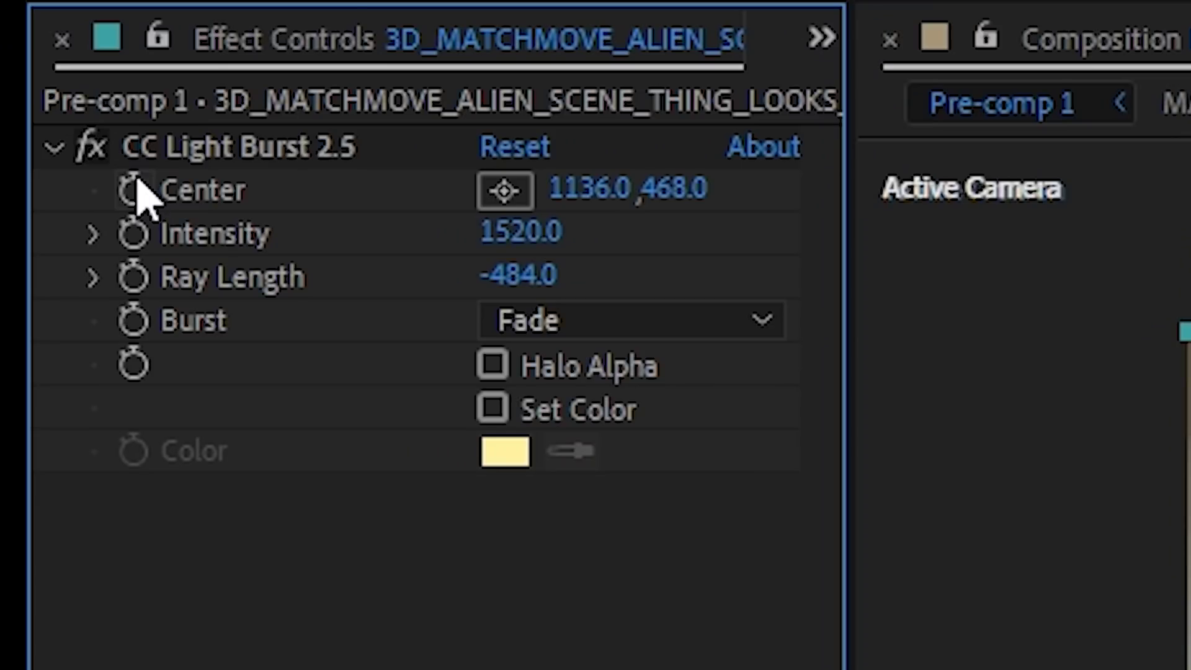
{"action": "left_click", "coordinate": [127, 193], "text": "alt"}
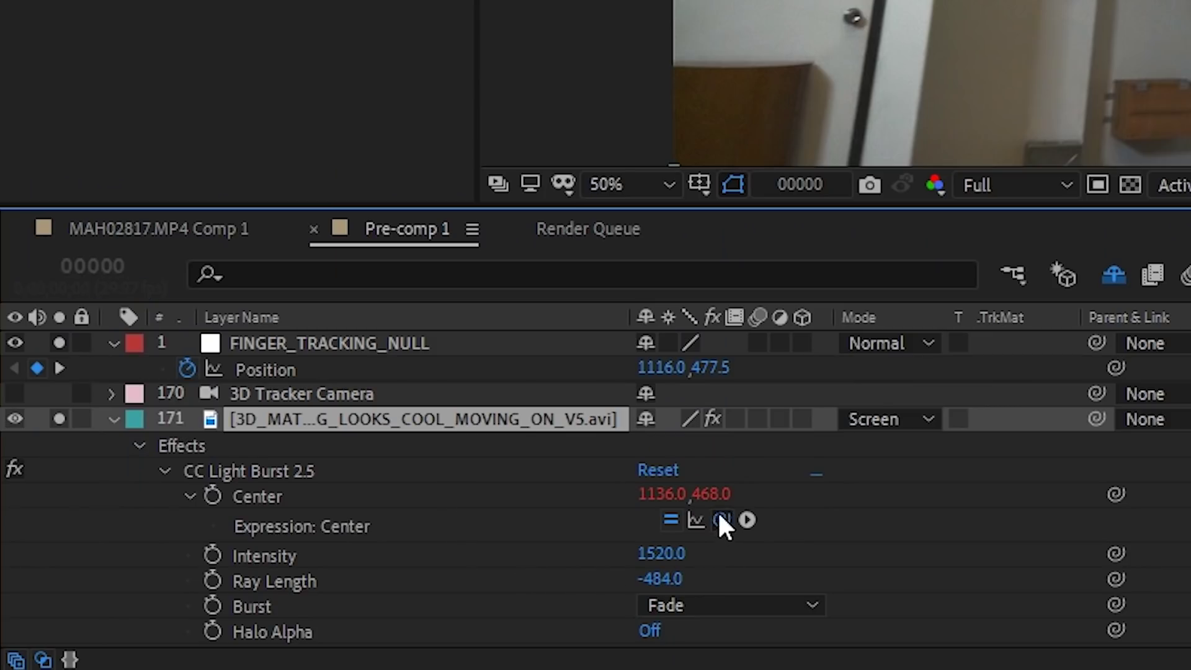
{"action": "left_click_drag", "start_coordinate": [721, 519], "coordinate": [402, 368]}
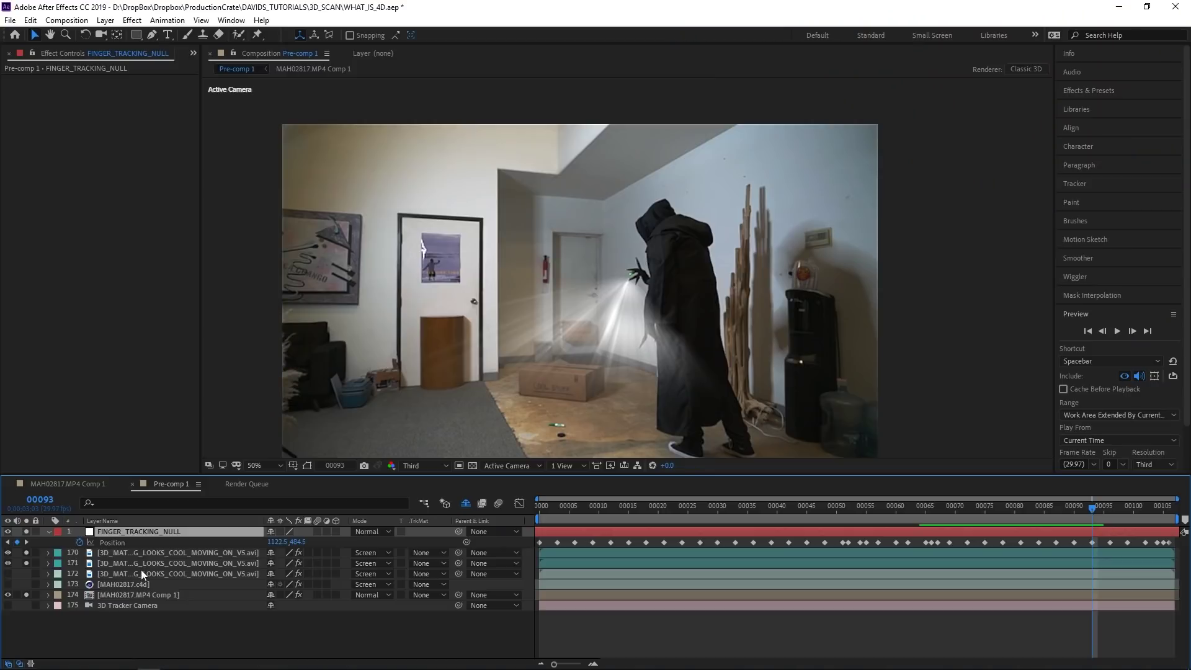
Pre-compose the light-burst layers into one pre-comp and set its blend mode to Screen.
{"action": "right_click", "coordinate": [142, 574]}
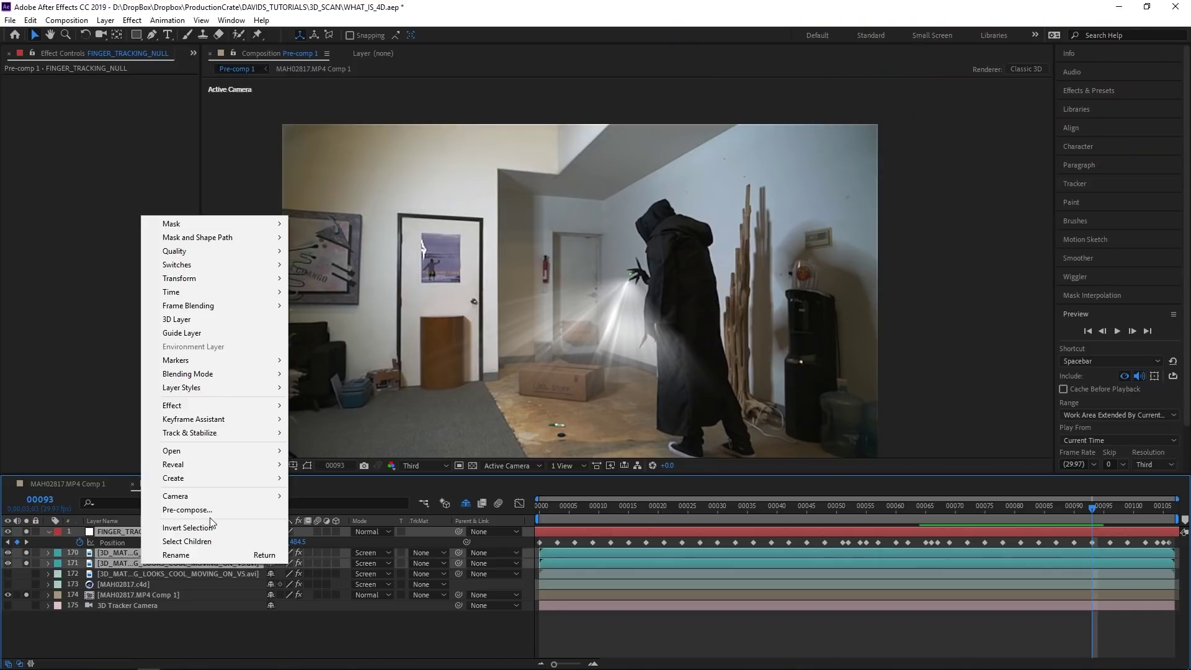
{"action": "left_click", "coordinate": [210, 519]}
{"action": "left_click", "coordinate": [590, 371]}
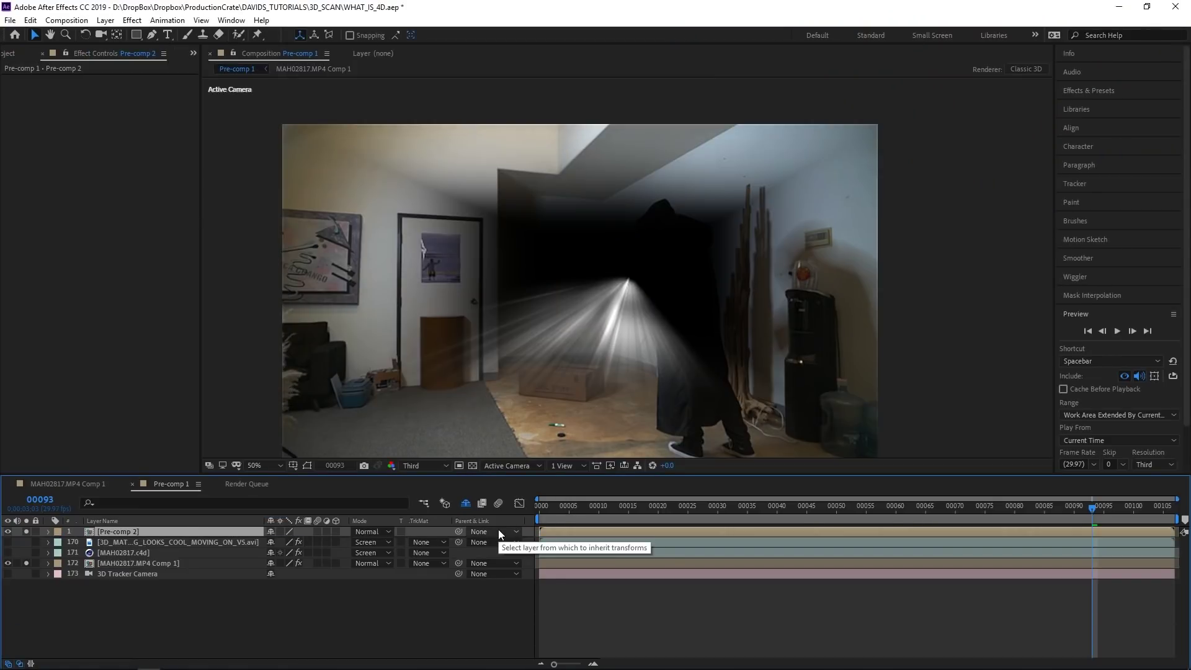
{"action": "left_click", "coordinate": [375, 534]}
{"action": "left_click", "coordinate": [447, 257]}
{"action": "left_click", "coordinate": [373, 532]}
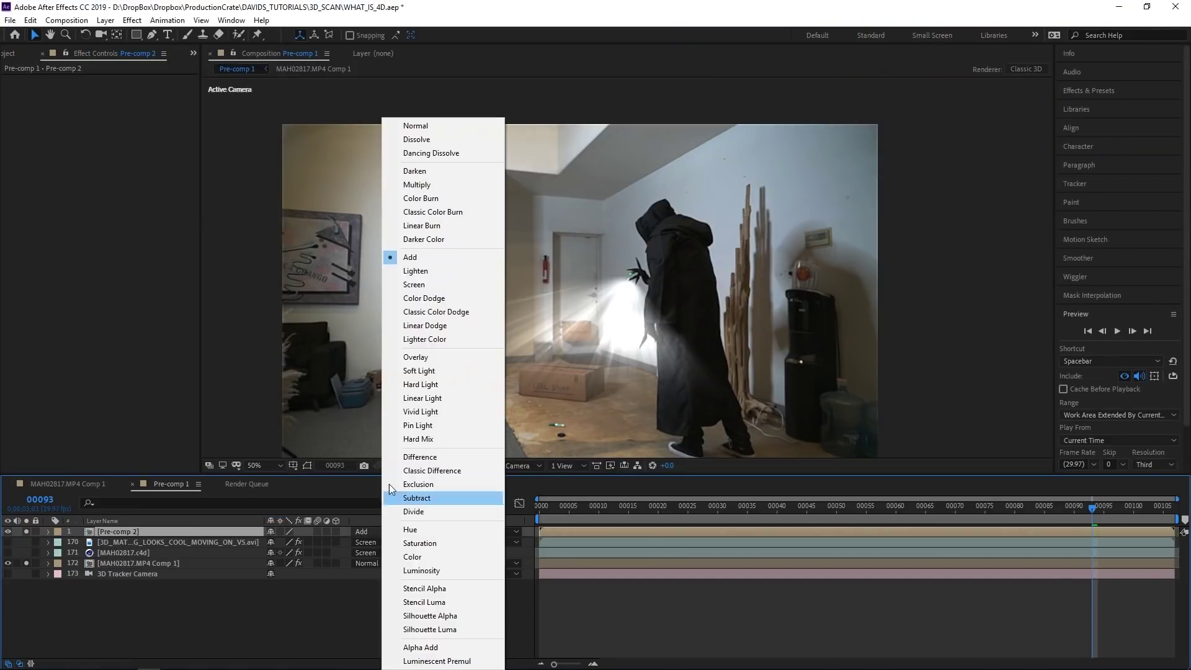
{"action": "left_click", "coordinate": [468, 289]}
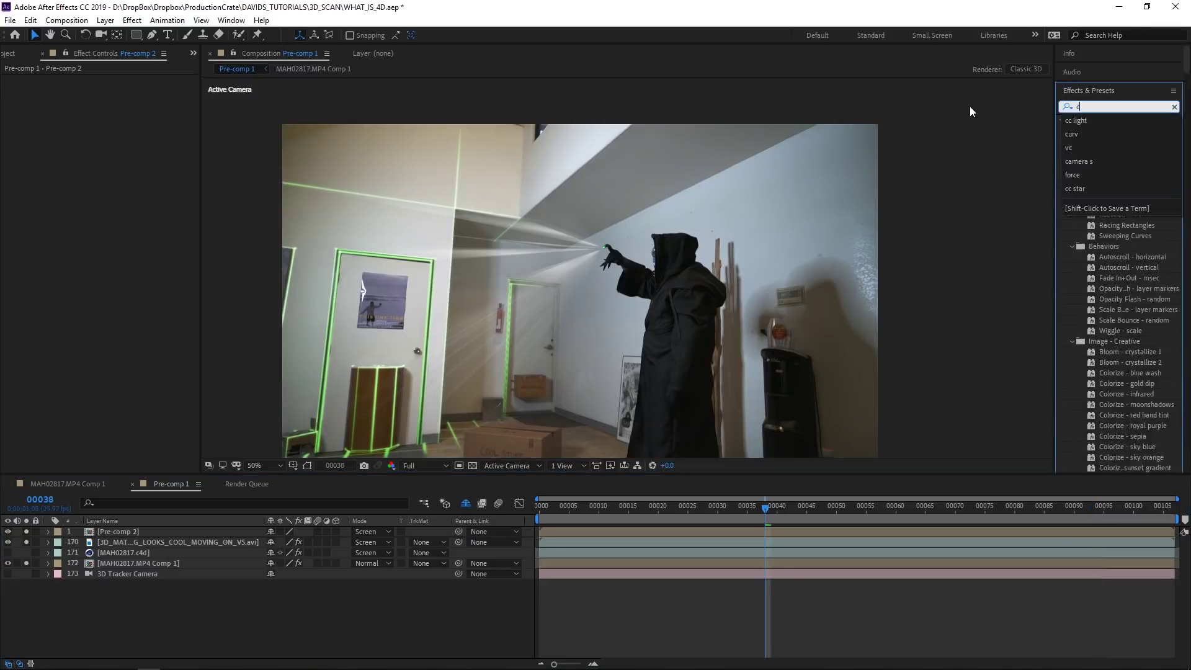
Raise the Green channel in Curves to tint the rays green.
{"action": "left_click", "coordinate": [147, 89]}
{"action": "left_click", "coordinate": [141, 130]}
{"action": "left_click_drag", "start_coordinate": [129, 181], "coordinate": [87, 131]}
Change the grid layer's Tint Map White To colour and return to the first frame.
{"action": "left_click", "coordinate": [178, 543]}
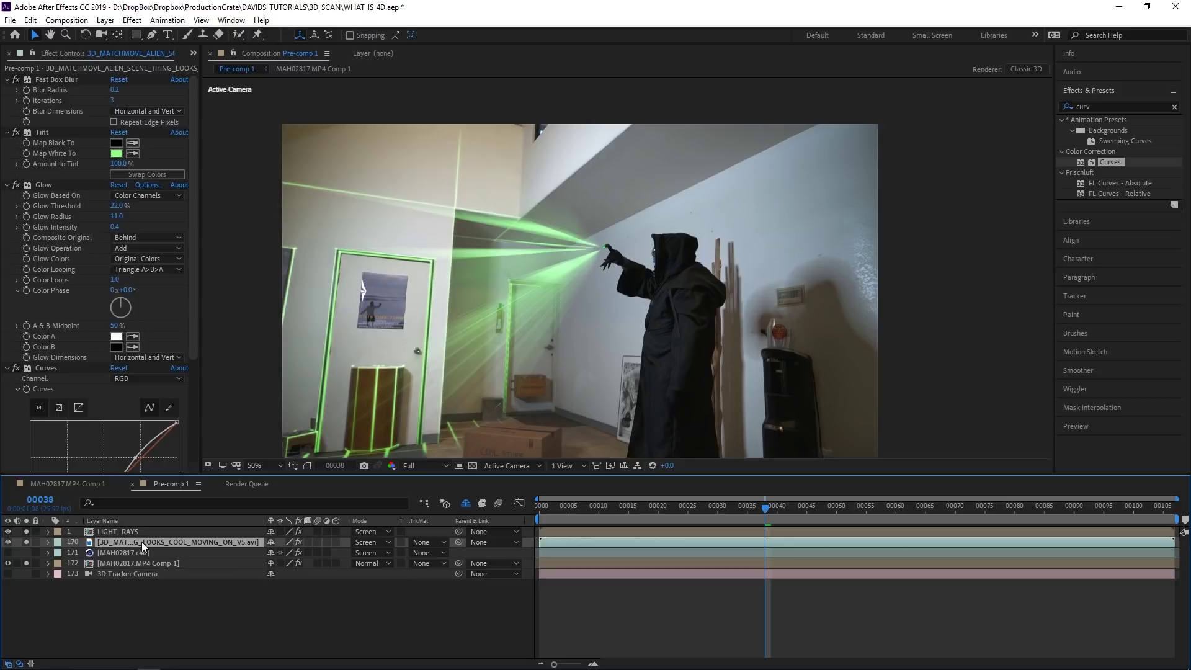
{"action": "scroll", "coordinate": [106, 248], "scroll_direction": "up", "scroll_amount": 4}
{"action": "left_click", "coordinate": [116, 131]}
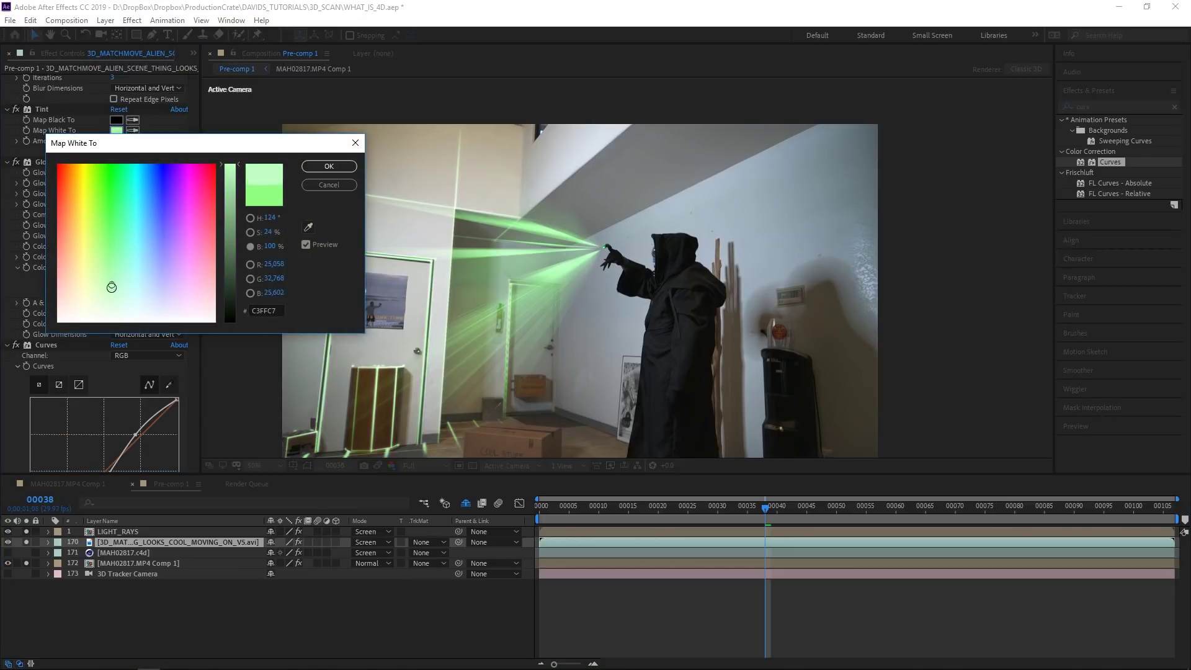
{"action": "key", "text": "Return"}
{"action": "key", "text": "Home"}
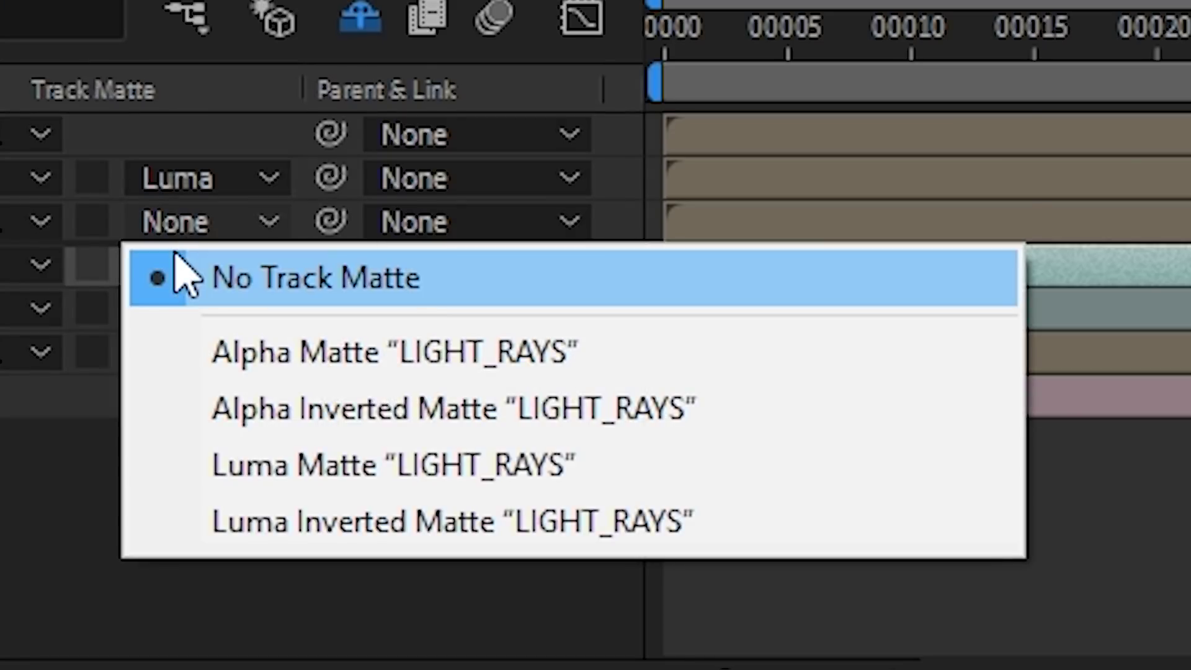
Set the layer's track matte to Luma Matte.
{"action": "left_click", "coordinate": [407, 478]}
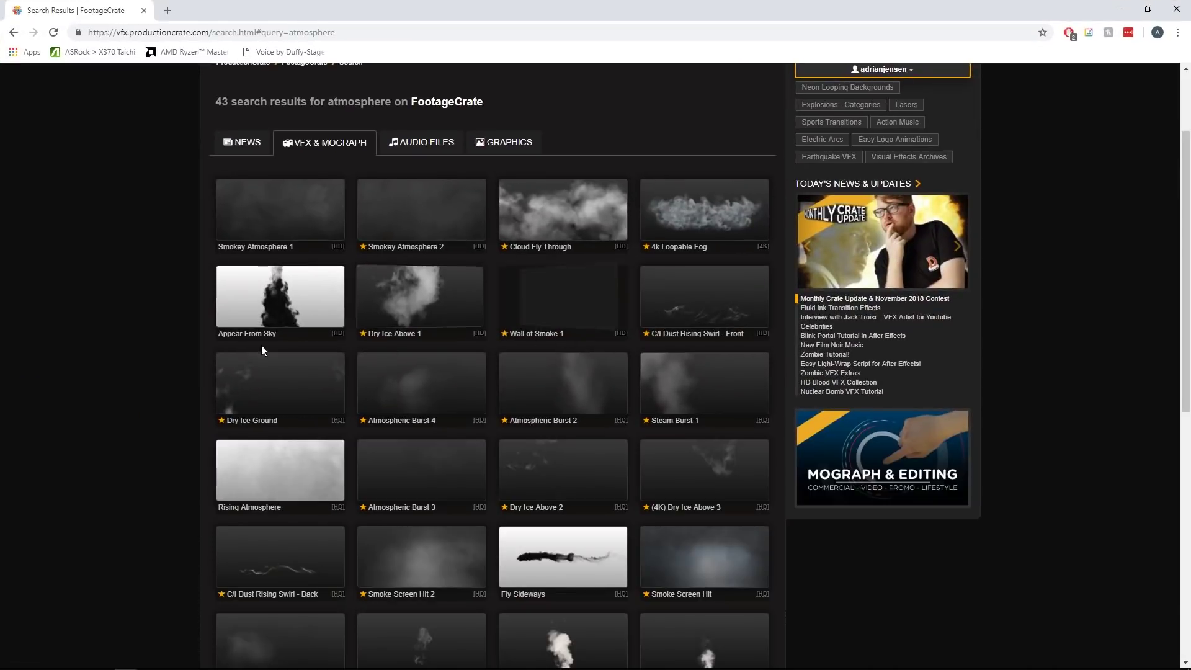
Preview Smokey Atmosphere 2 and Smokey Atmosphere 1, then download Smokey Atmosphere 1.
{"action": "left_click", "coordinate": [412, 236]}
{"action": "left_click", "coordinate": [202, 343]}
{"action": "left_click", "coordinate": [332, 218]}
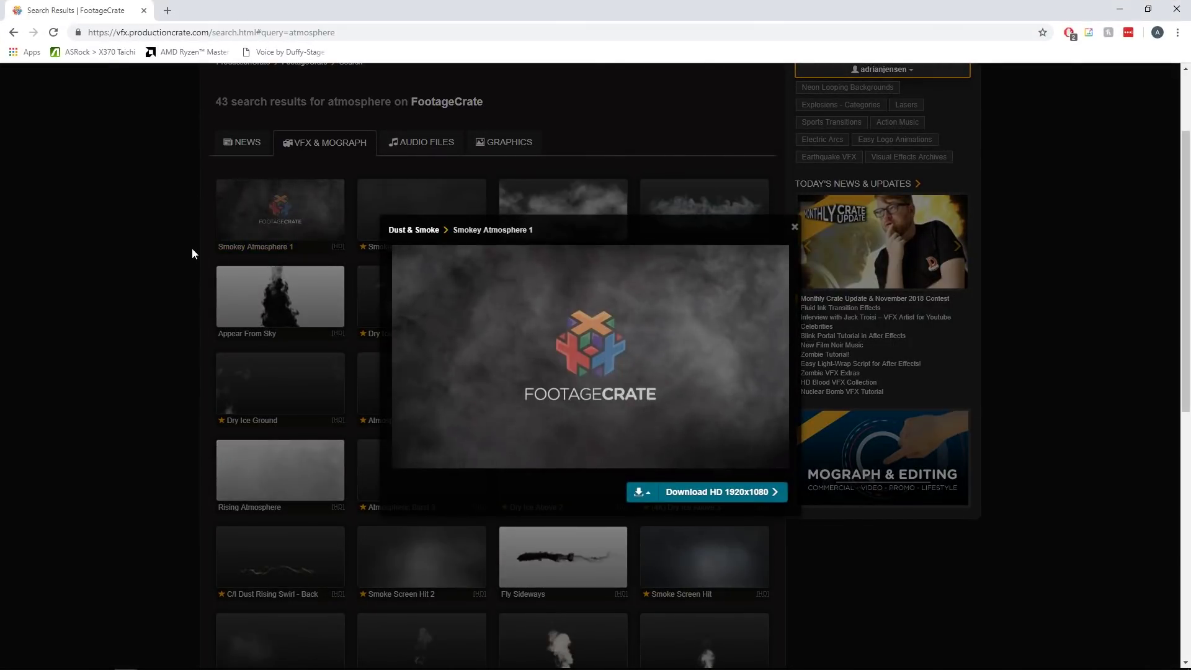
{"action": "left_click", "coordinate": [192, 253]}
{"action": "left_click", "coordinate": [338, 247]}
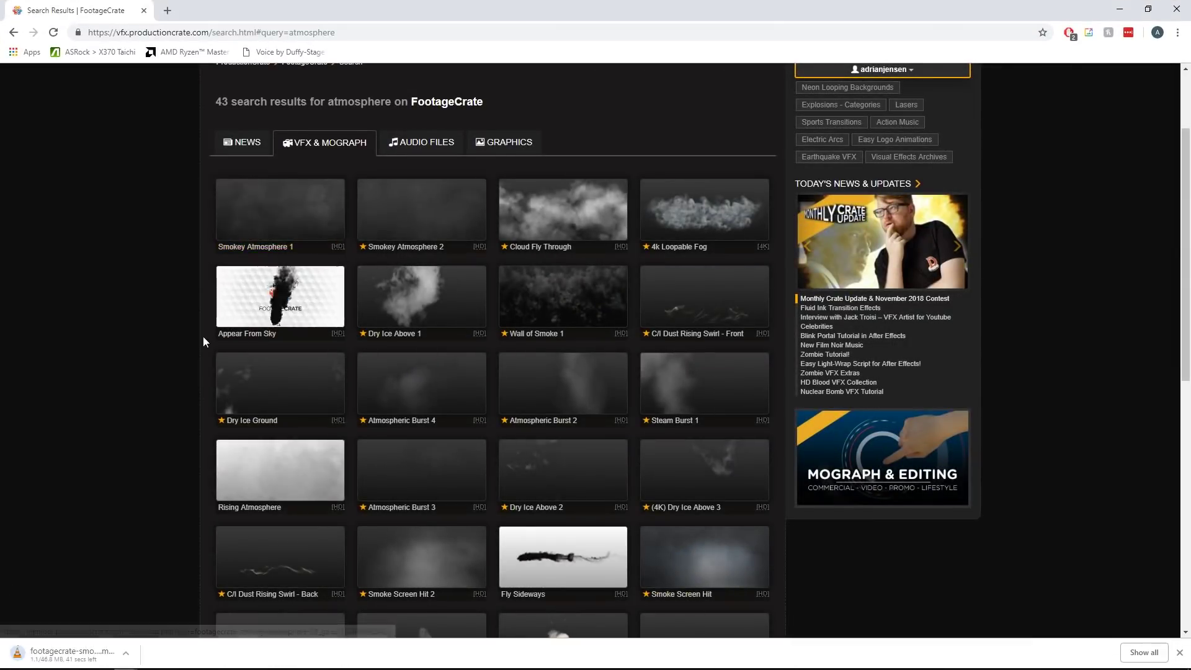
Open the footage layer in its own panel for point tracking.
{"action": "double_click", "coordinate": [193, 607]}
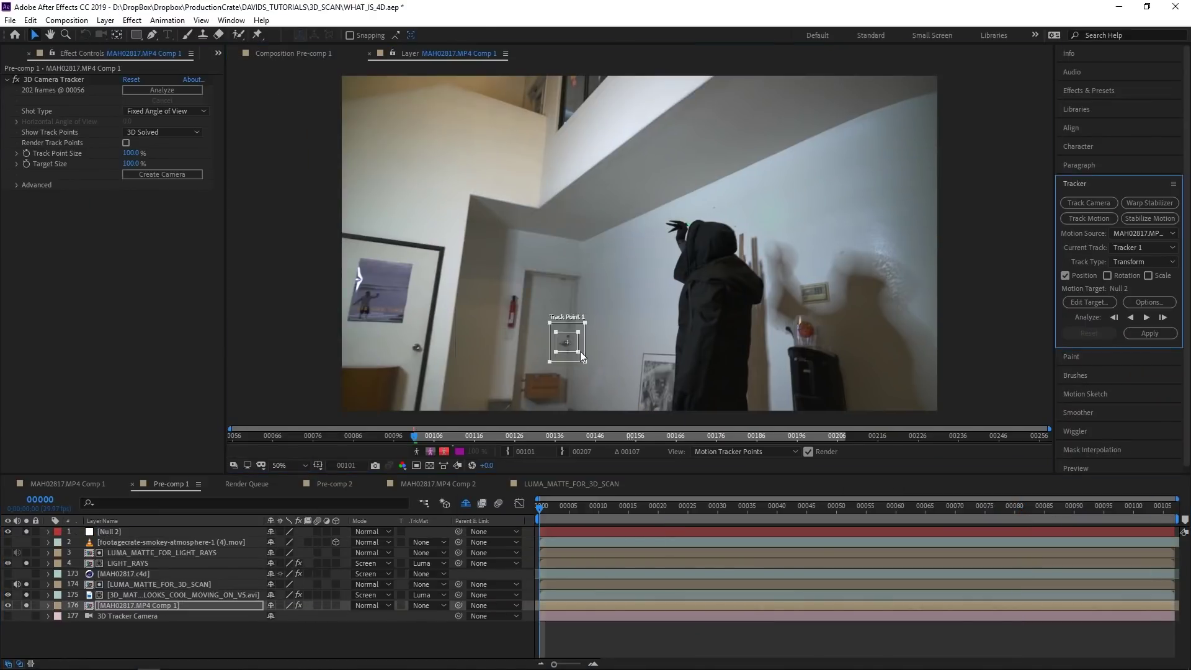